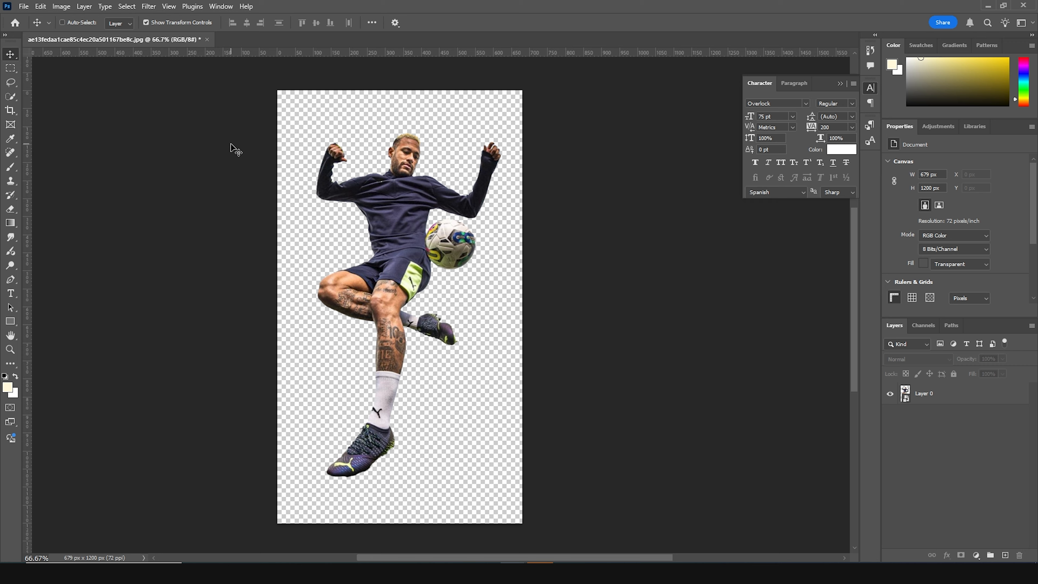
- Create a new 4 x 5 inch portrait document at 300 pixels/inch in RGB Color with a white background
{"action": "key", "text": "ctrl+n"}
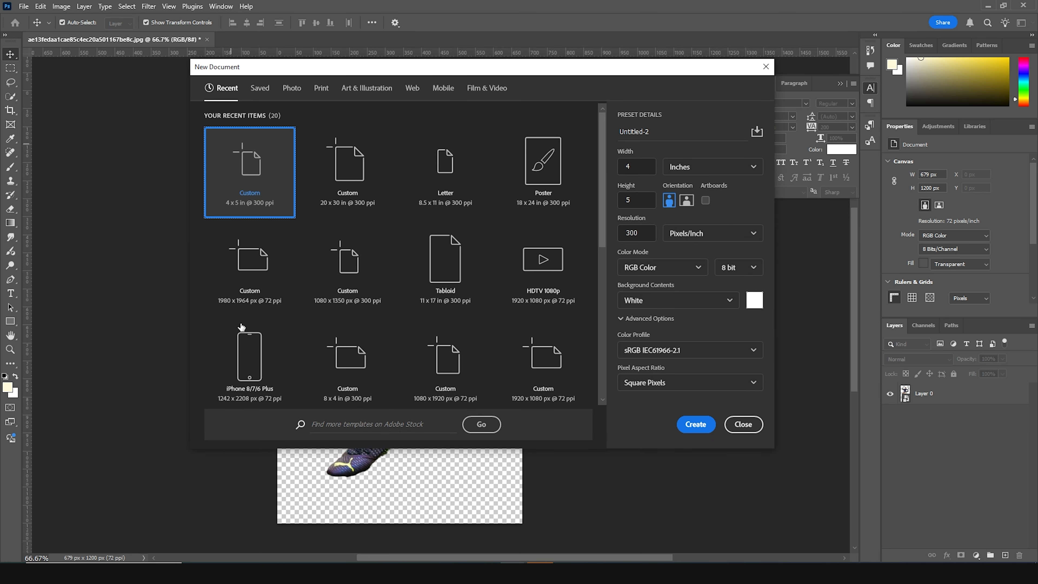
{"action": "double_click", "coordinate": [640, 239]}
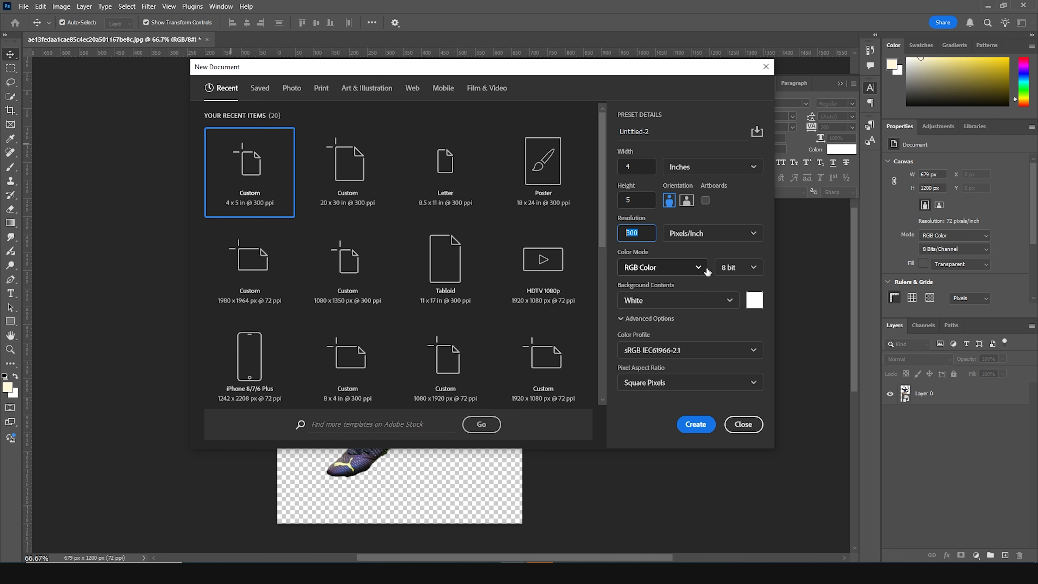
{"action": "left_click", "coordinate": [705, 424]}
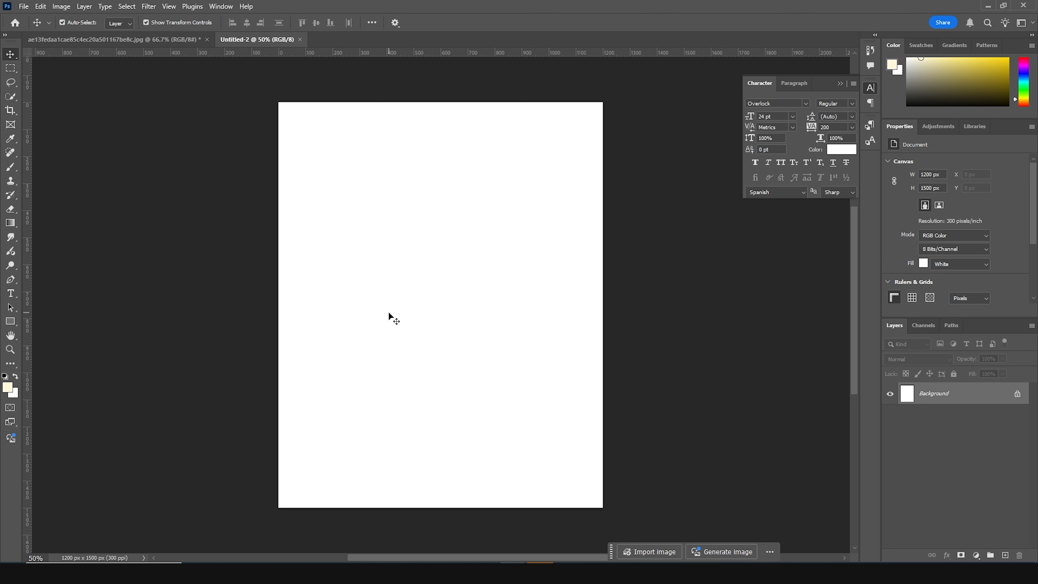
- Bring the stadium image into the new blank document and convert its layer to a smart object
{"action": "left_click", "coordinate": [67, 44]}
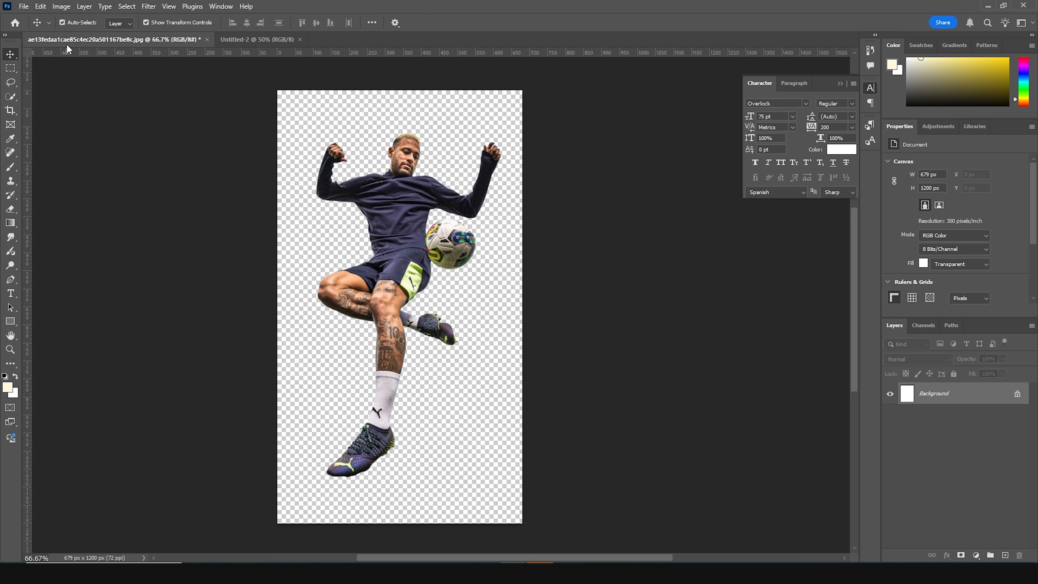
{"action": "left_click", "coordinate": [266, 41]}
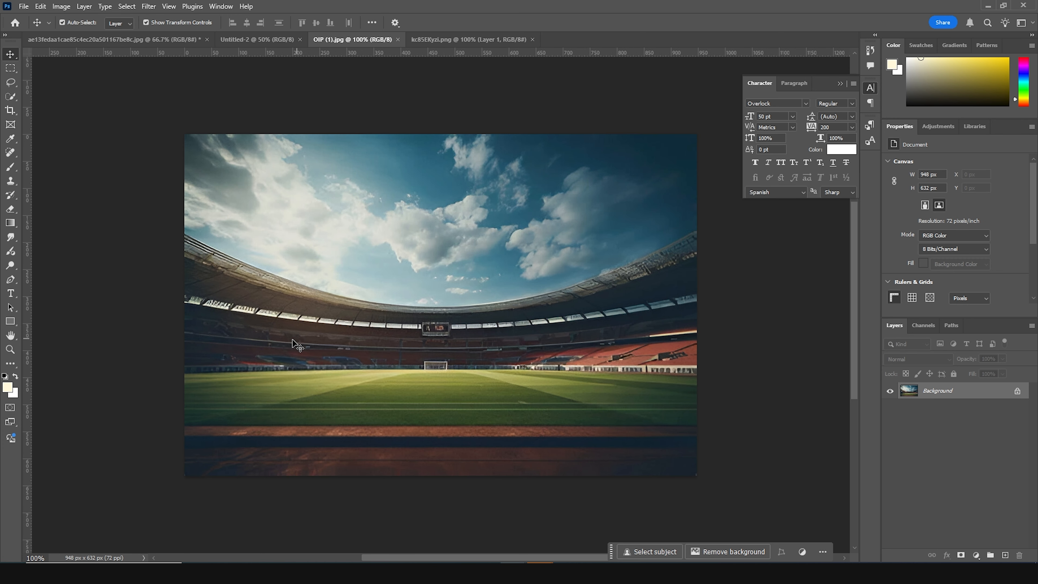
{"action": "left_click_drag", "start_coordinate": [421, 213], "coordinate": [475, 328]}
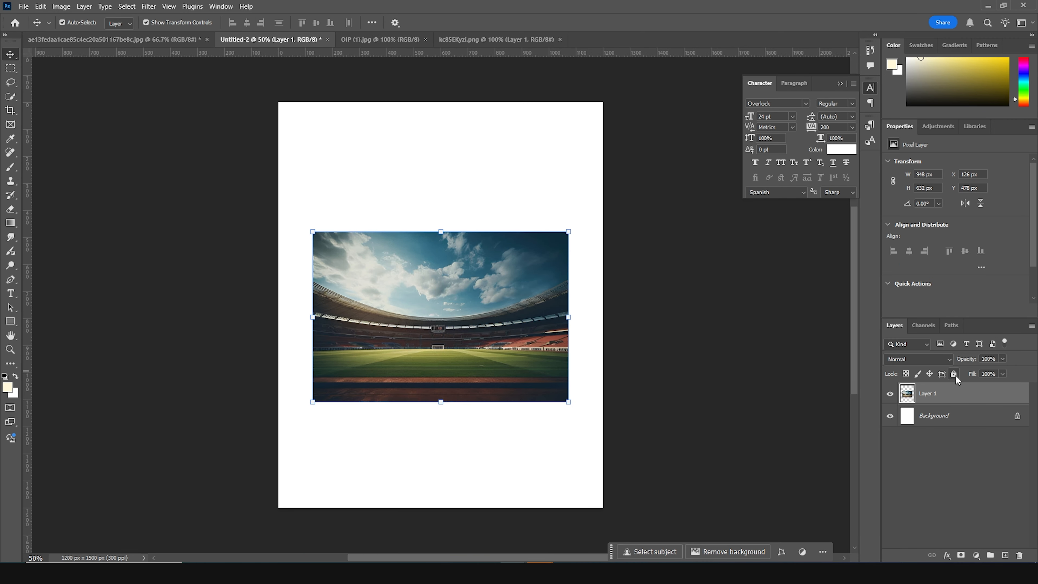
{"action": "right_click", "coordinate": [949, 398]}
{"action": "left_click", "coordinate": [940, 319]}
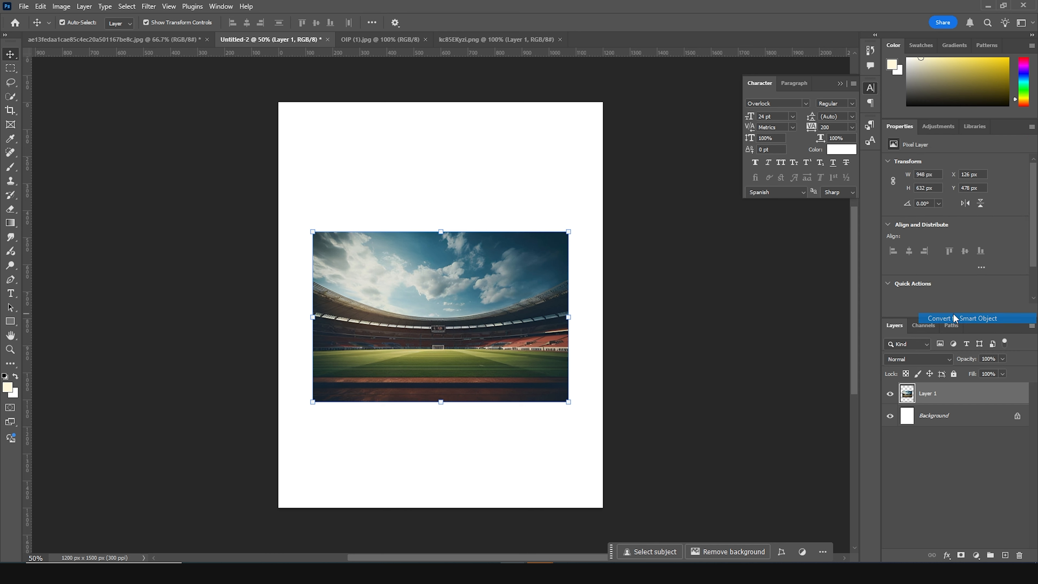
- Scale the stadium image to span the canvas width, about 1205 x 803 px, and shift it slightly lower
{"action": "left_click_drag", "start_coordinate": [572, 404], "coordinate": [603, 424]}
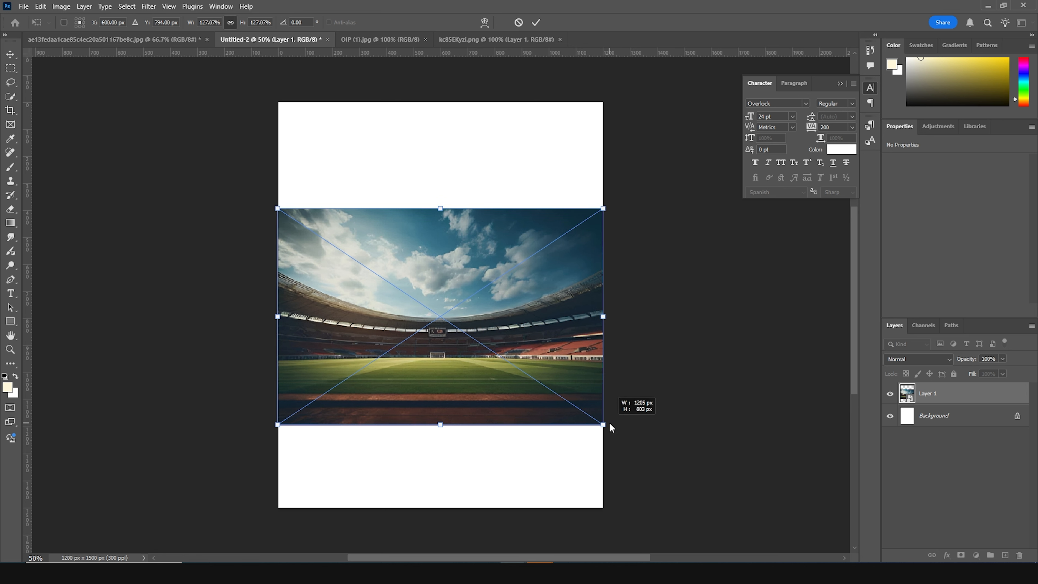
{"action": "left_click_drag", "start_coordinate": [562, 336], "coordinate": [559, 342]}
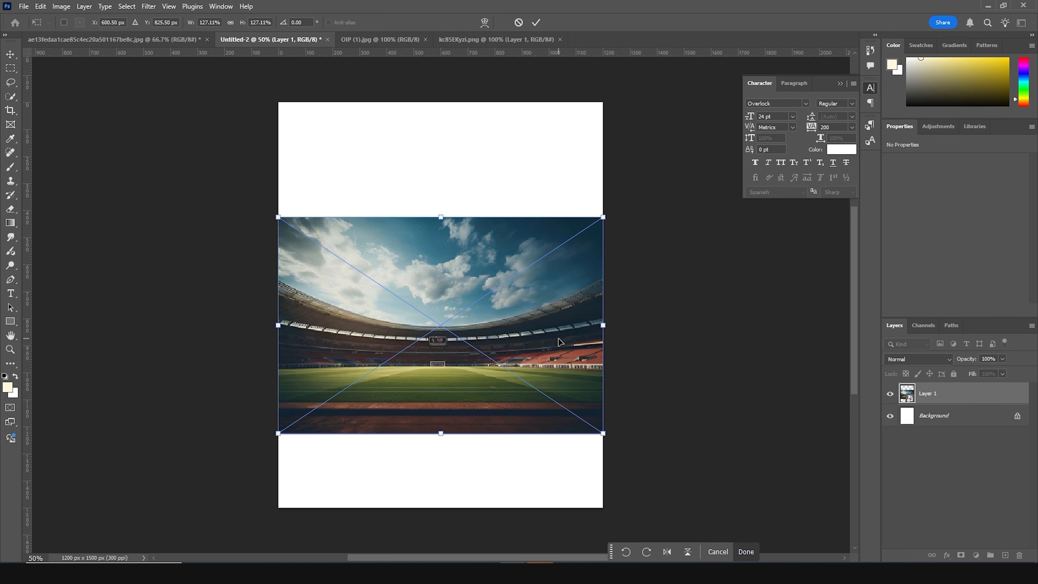
{"action": "key", "text": "Return"}
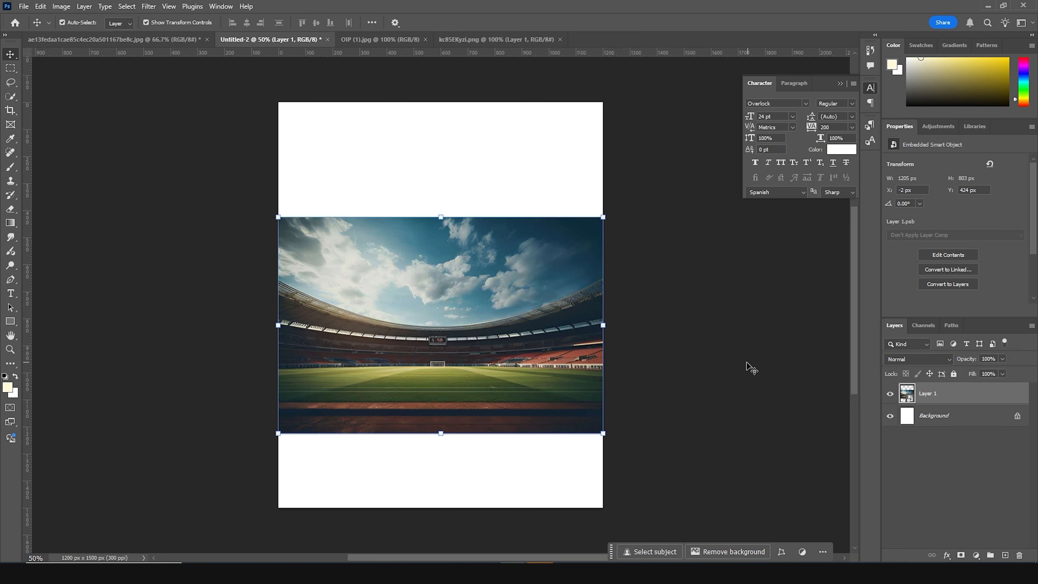
- Bring the cut-out football player into the poster document and place him near the centre, over the stadium
{"action": "left_click", "coordinate": [66, 40]}
{"action": "left_click", "coordinate": [458, 225]}
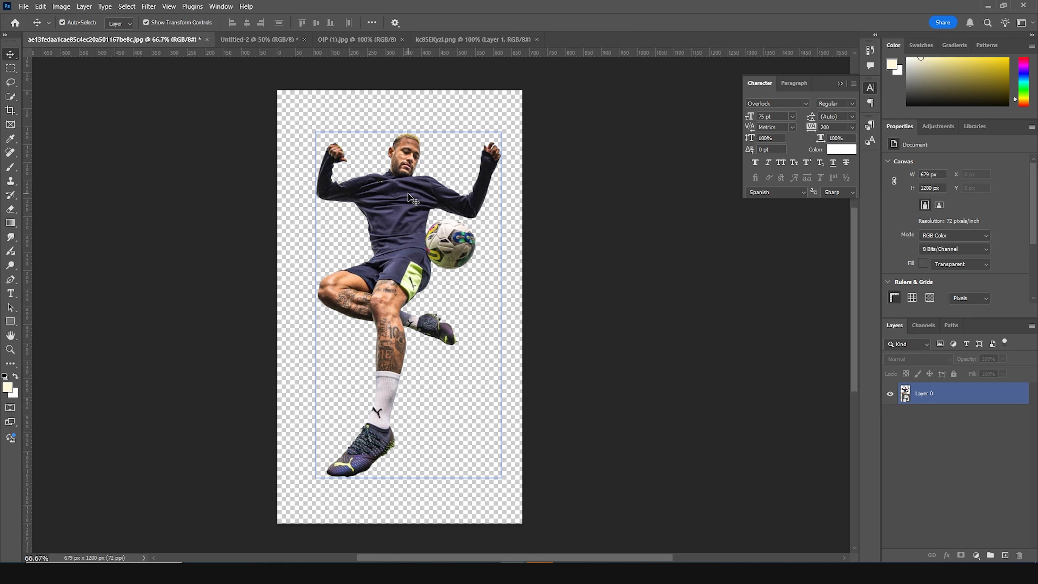
{"action": "left_click_drag", "start_coordinate": [403, 180], "coordinate": [292, 45]}
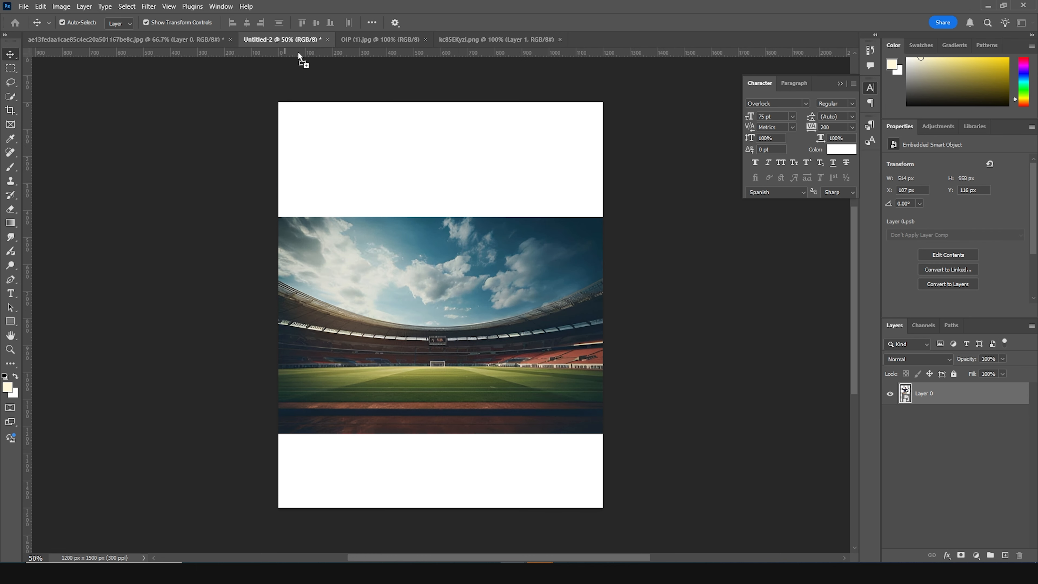
{"action": "left_click_drag", "start_coordinate": [426, 280], "coordinate": [428, 286]}
{"action": "left_click_drag", "start_coordinate": [411, 251], "coordinate": [451, 282]}
- Move the stadium image about 116 px lower behind the player
{"action": "left_click", "coordinate": [561, 363]}
{"action": "left_click_drag", "start_coordinate": [561, 379], "coordinate": [565, 413]}
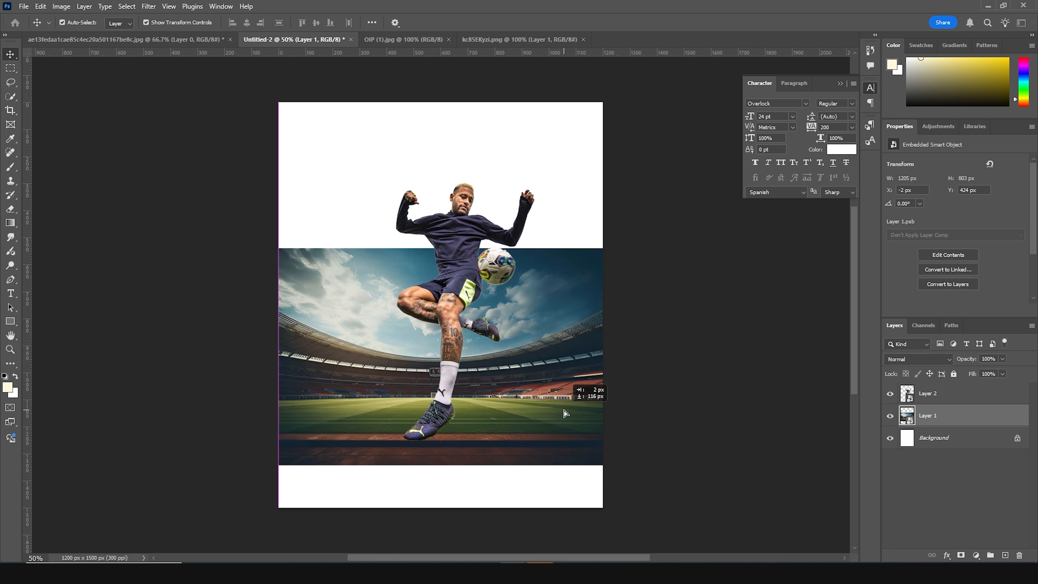
{"action": "left_click_drag", "start_coordinate": [565, 413], "coordinate": [565, 413]}
{"action": "left_click", "coordinate": [811, 449]}
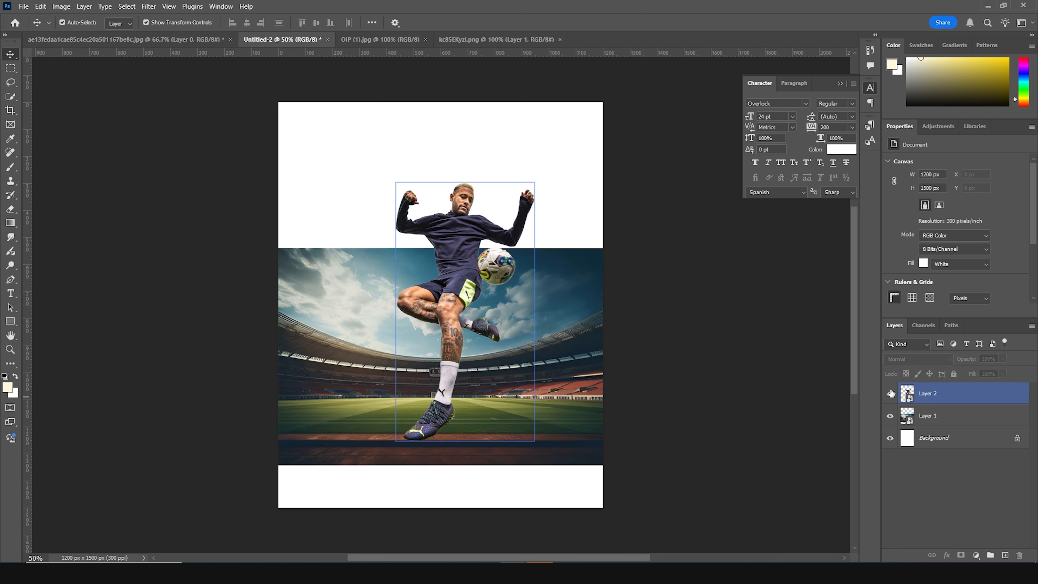
- Hide the player layer and select the blank areas above and below the stadium, overlapping the sky and the running track
{"action": "left_click", "coordinate": [890, 393]}
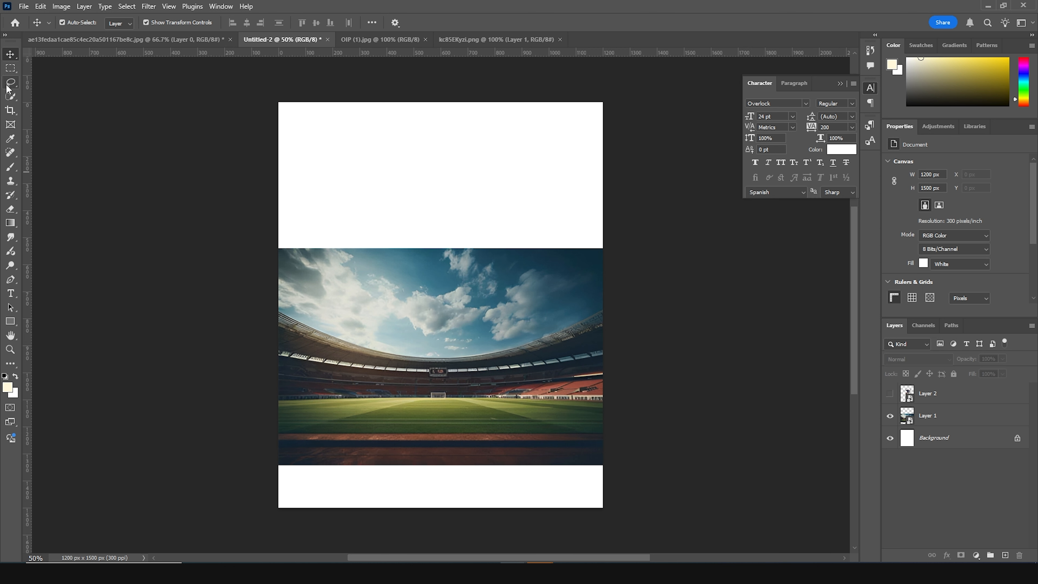
{"action": "left_click", "coordinate": [9, 71]}
{"action": "left_click_drag", "start_coordinate": [214, 75], "coordinate": [660, 266]}
{"action": "scroll", "coordinate": [444, 392], "scroll_direction": "down", "scroll_amount": 2}
{"action": "left_click_drag", "start_coordinate": [211, 362], "coordinate": [163, 387]}
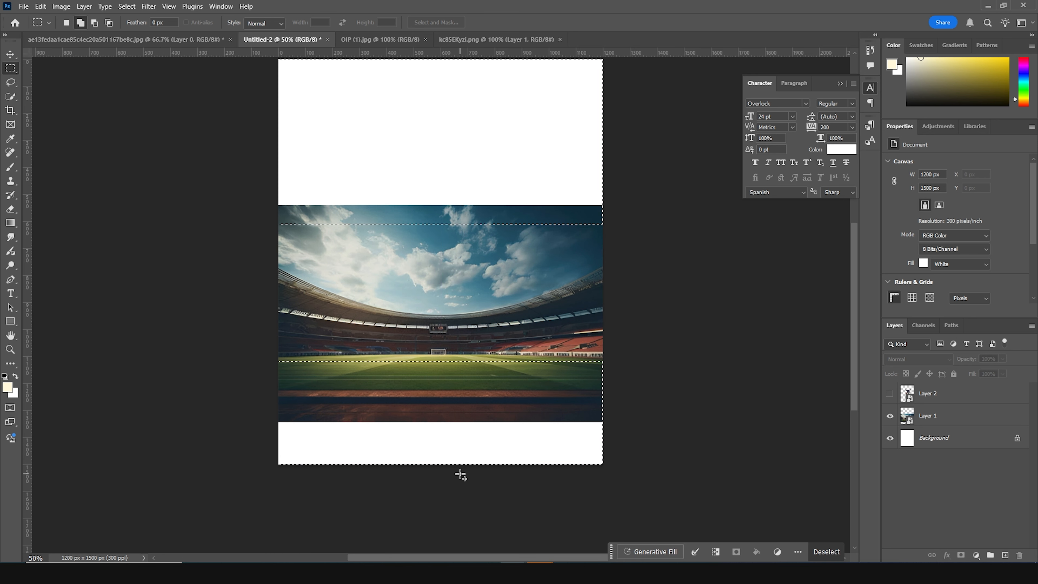
{"action": "left_click_drag", "start_coordinate": [192, 353], "coordinate": [502, 476]}
{"action": "left_click_drag", "start_coordinate": [270, 383], "coordinate": [698, 543]}
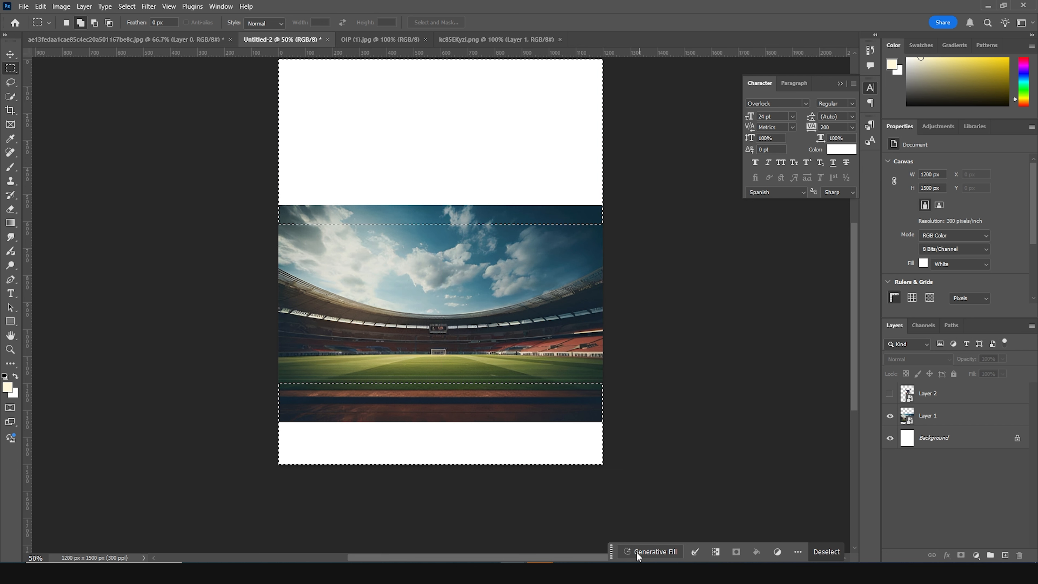
- Extend the stadium into the selected areas with Generative Fill without a prompt, and choose the second variation
{"action": "left_click", "coordinate": [639, 550]}
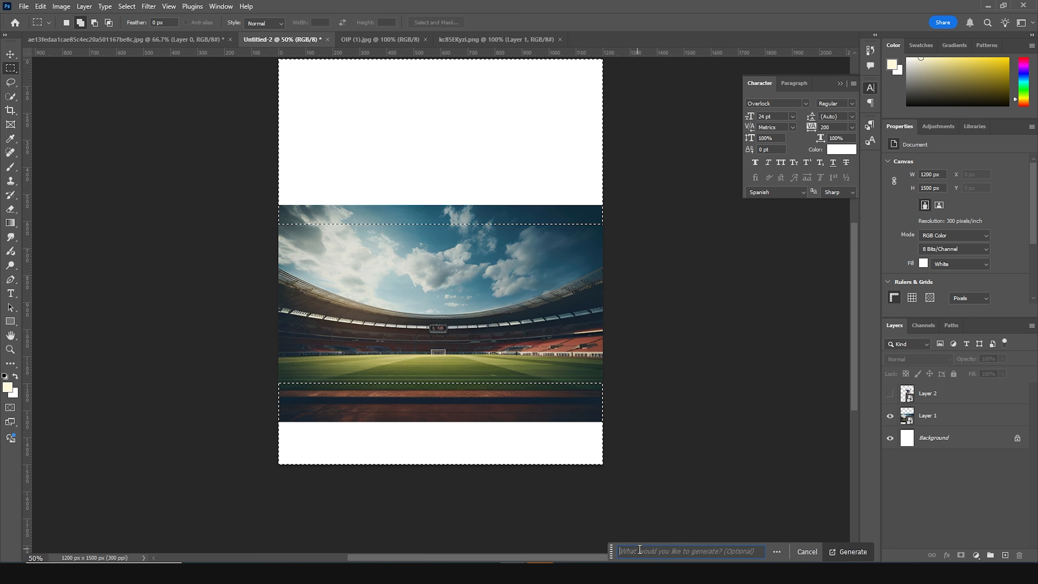
{"action": "left_click", "coordinate": [836, 551]}
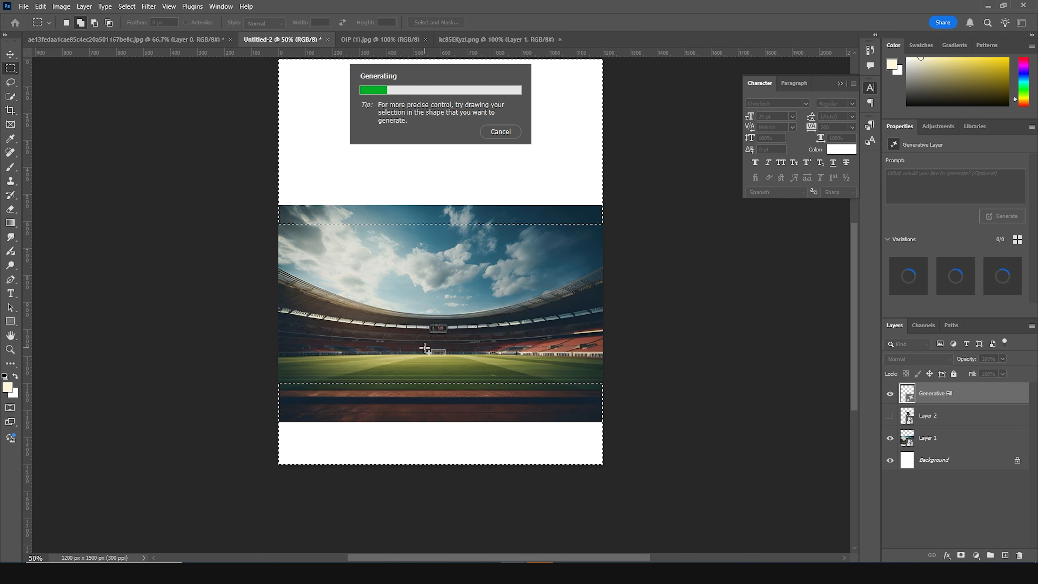
{"action": "left_click", "coordinate": [955, 276]}
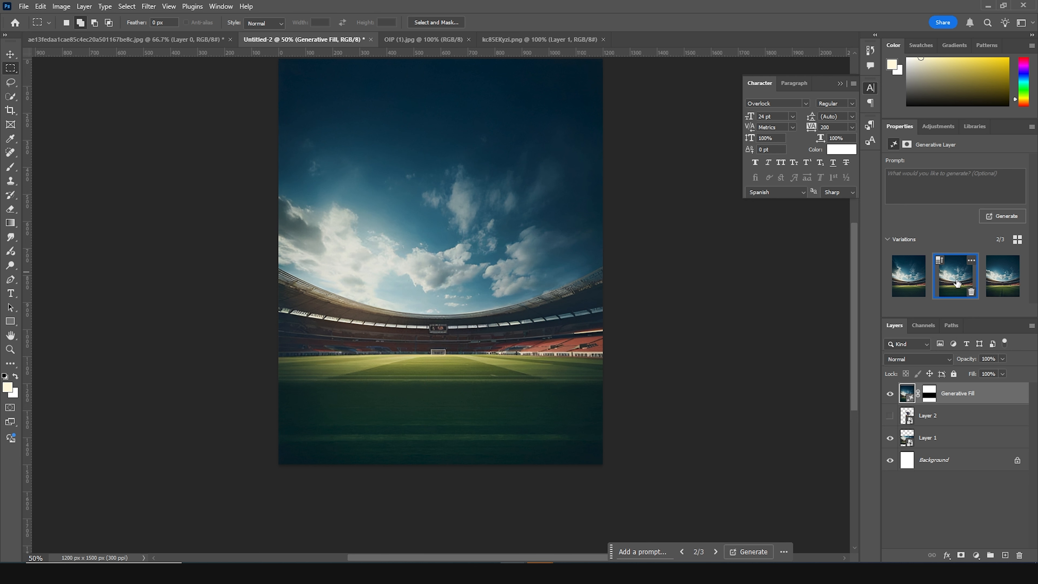
{"action": "left_click", "coordinate": [994, 283]}
{"action": "left_click", "coordinate": [942, 282]}
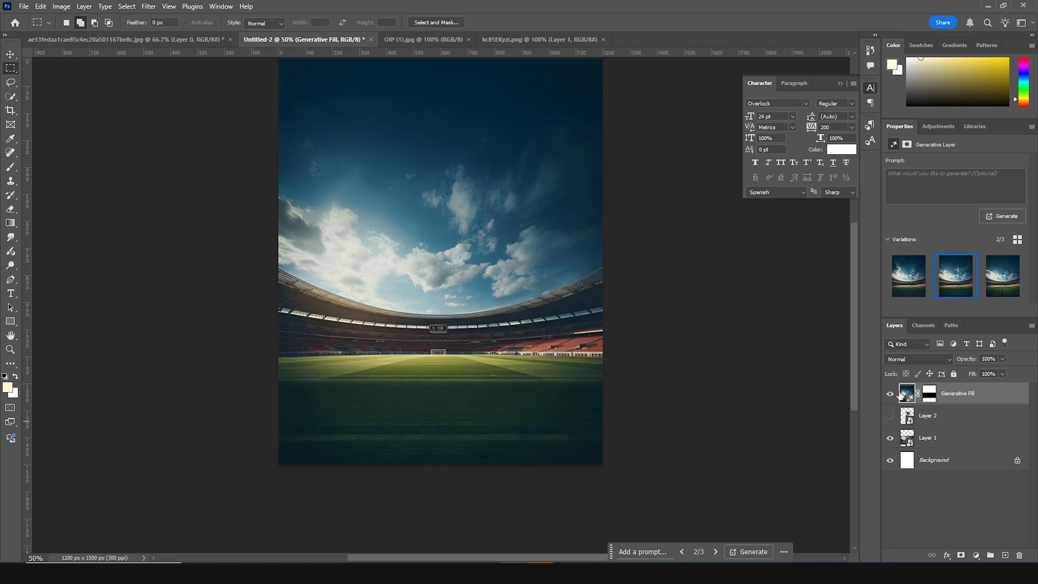
- Place the Generative Fill layer beneath the player layer and show the player again
{"action": "left_click_drag", "start_coordinate": [908, 396], "coordinate": [898, 421]}
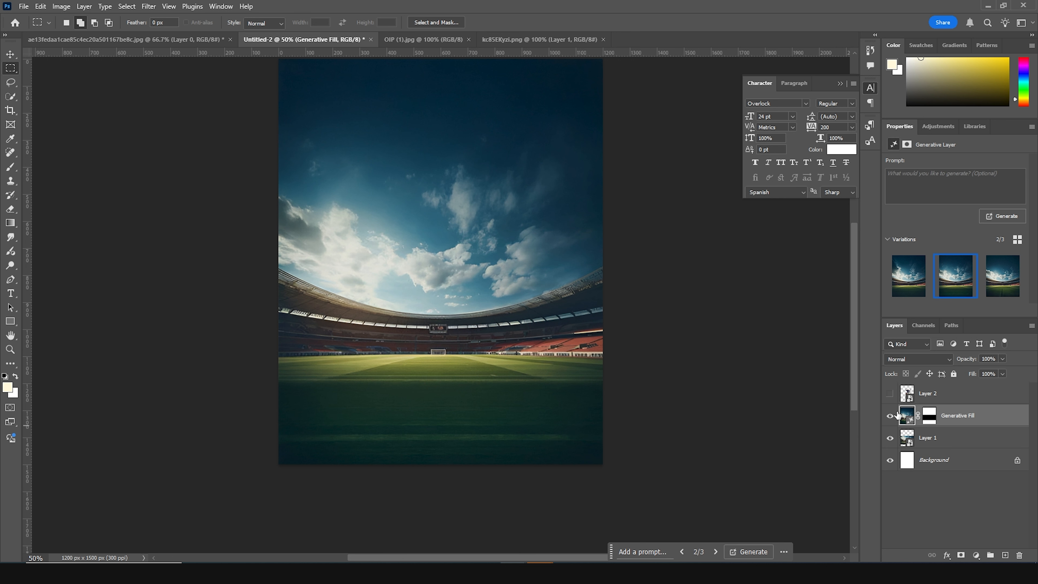
{"action": "left_click", "coordinate": [890, 395]}
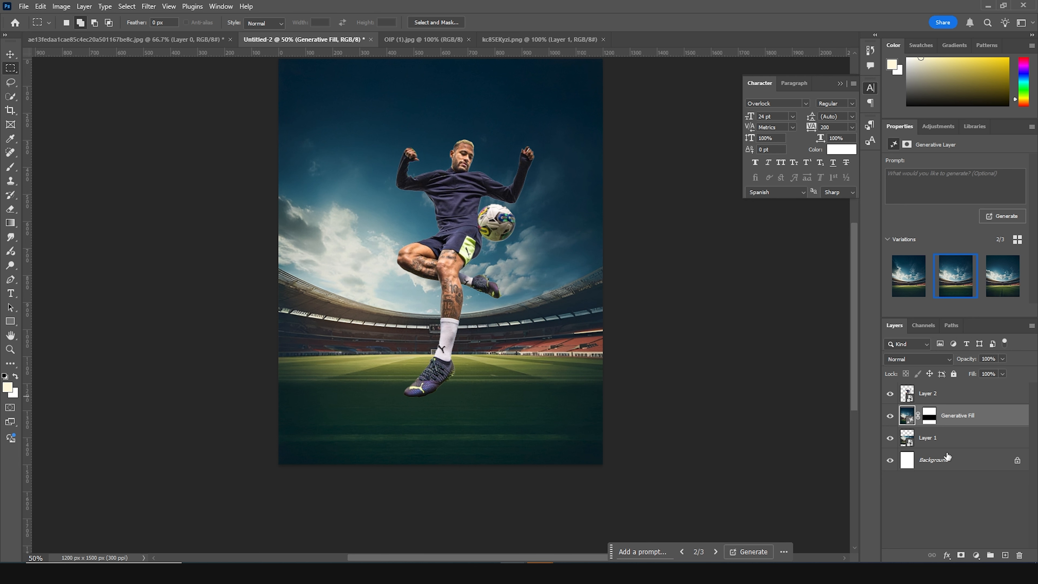
- Group the stadium layer with the Generative Fill layer and name the group "bg"
{"action": "left_click", "coordinate": [943, 439]}
{"action": "left_click", "coordinate": [961, 421], "text": "shift"}
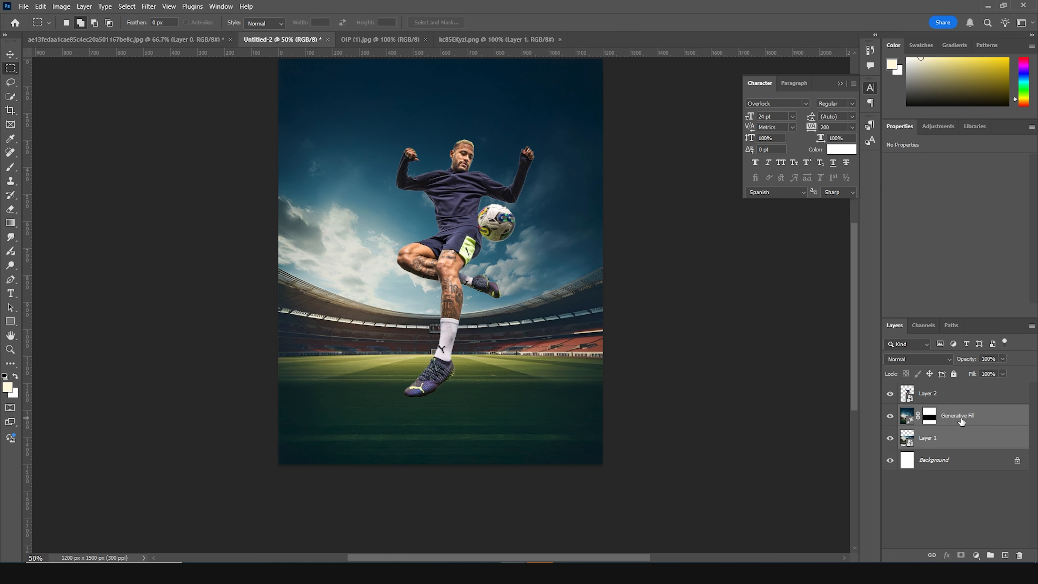
{"action": "key", "text": "ctrl+g"}
{"action": "double_click", "coordinate": [939, 412]}
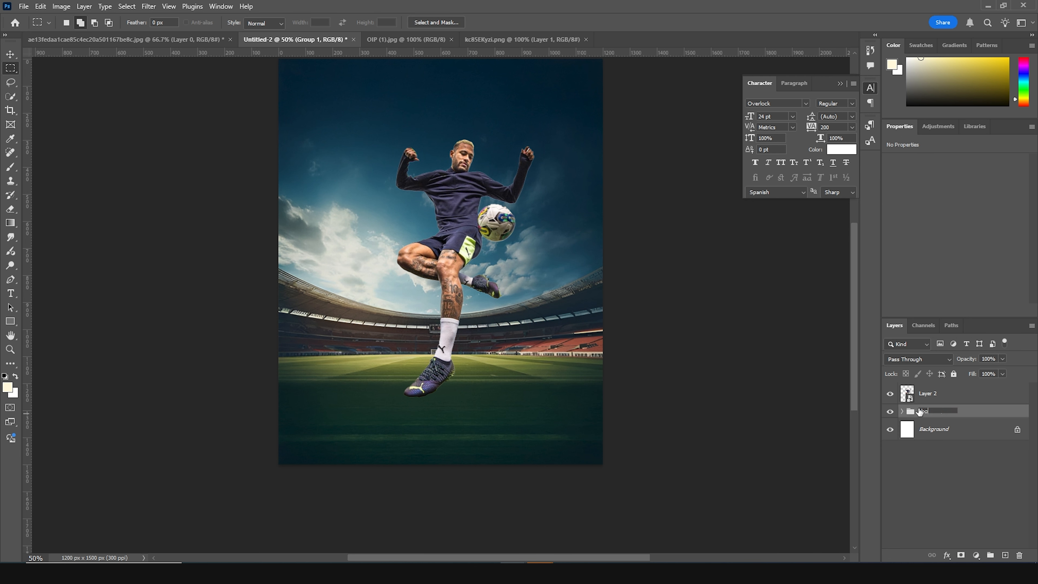
{"action": "type", "text": "bg"}
{"action": "left_click", "coordinate": [935, 507]}
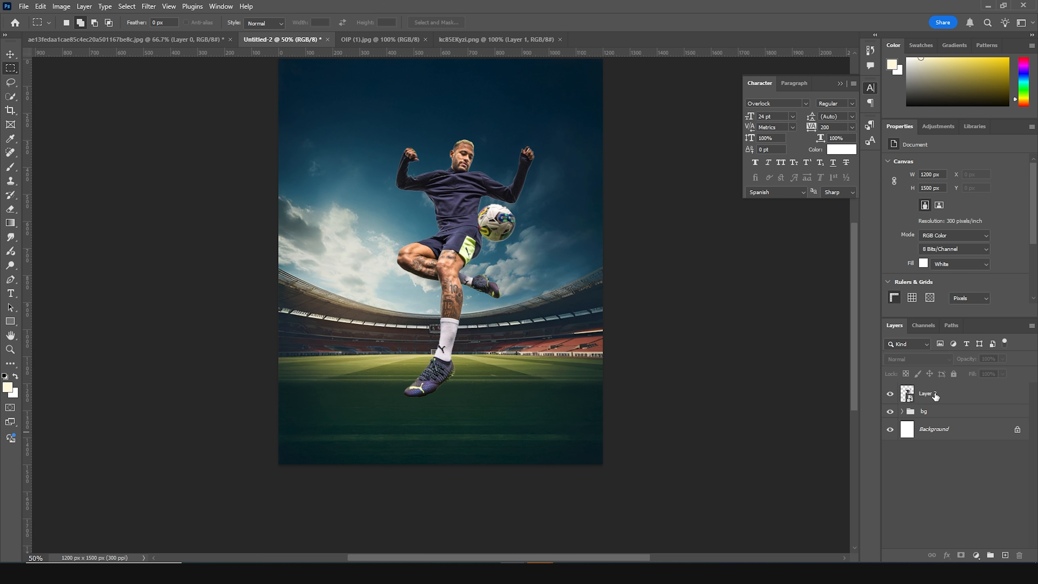
- Rename the football player's layer to "player"
{"action": "double_click", "coordinate": [935, 394]}
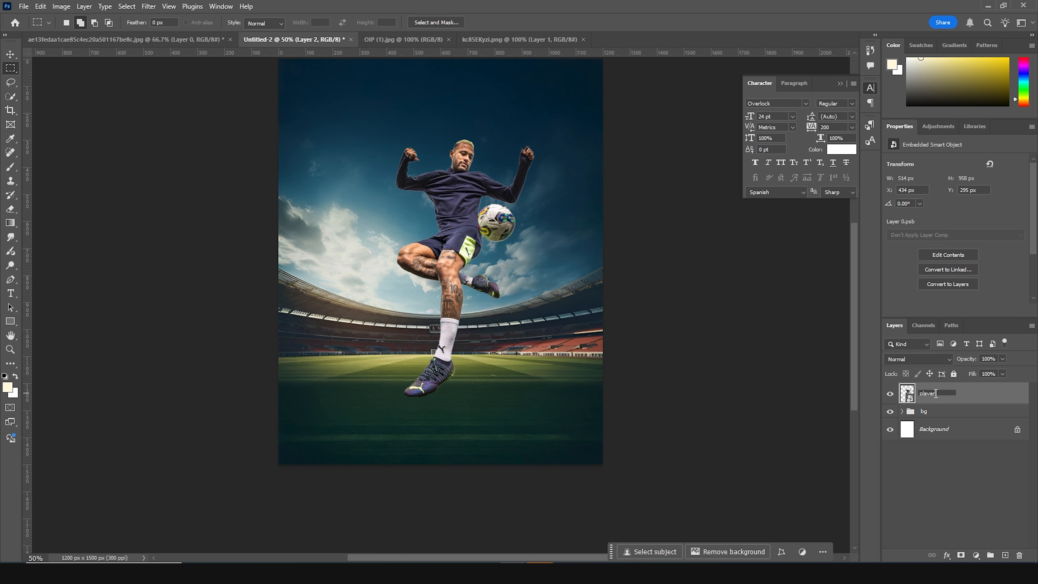
{"action": "type", "text": "player"}
{"action": "left_click", "coordinate": [951, 508]}
- Move the player about 40 px to the left and 8 px down on the canvas
{"action": "scroll", "coordinate": [579, 475], "scroll_direction": "up", "scroll_amount": 3}
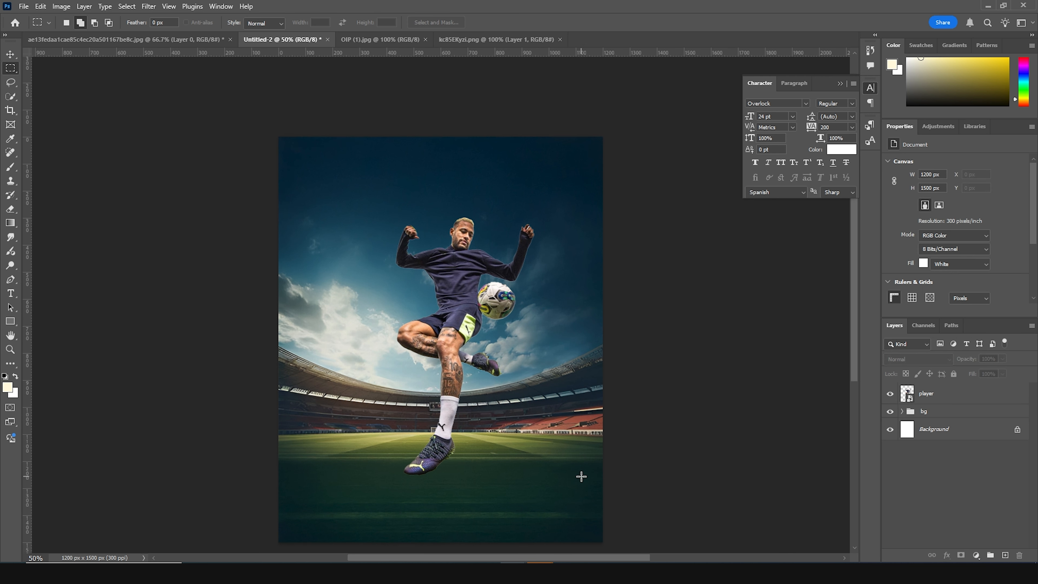
{"action": "left_click", "coordinate": [11, 54]}
{"action": "left_click_drag", "start_coordinate": [462, 294], "coordinate": [449, 294]}
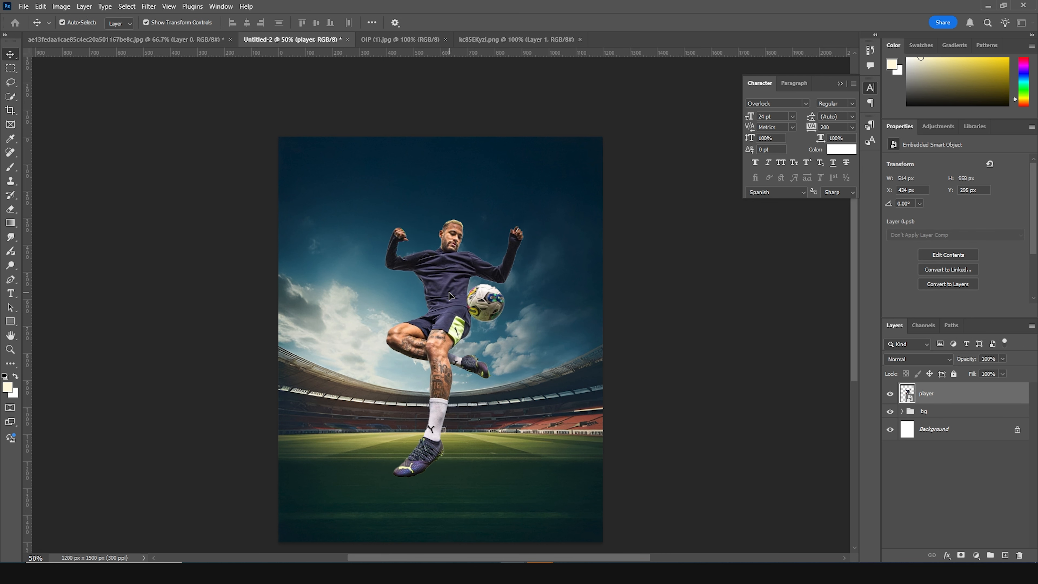
{"action": "left_click", "coordinate": [688, 403]}
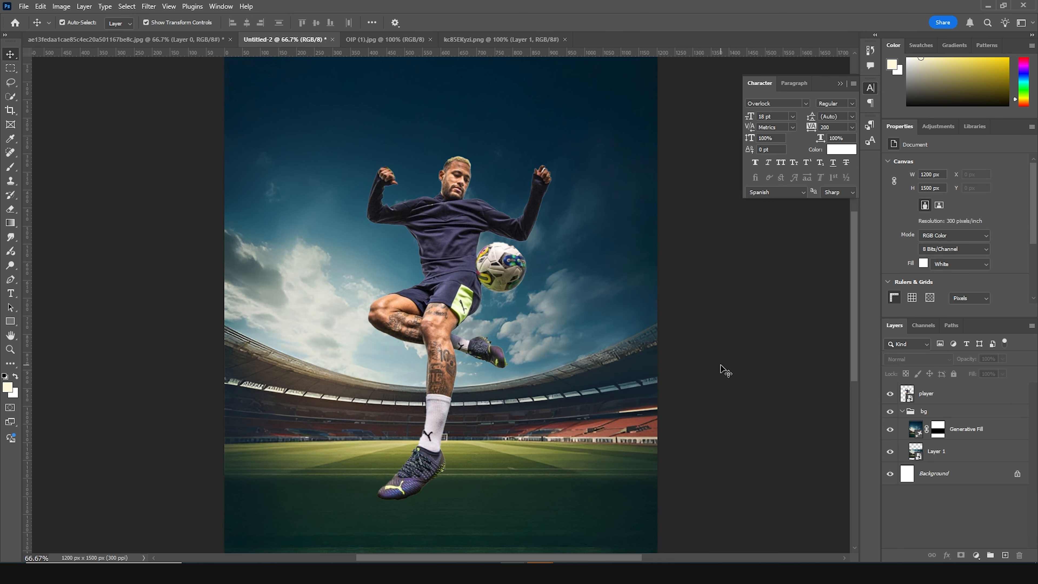
- Add a pale cream Solid Color fill layer above the player and clip it to the player layer
{"action": "left_click", "coordinate": [913, 389]}
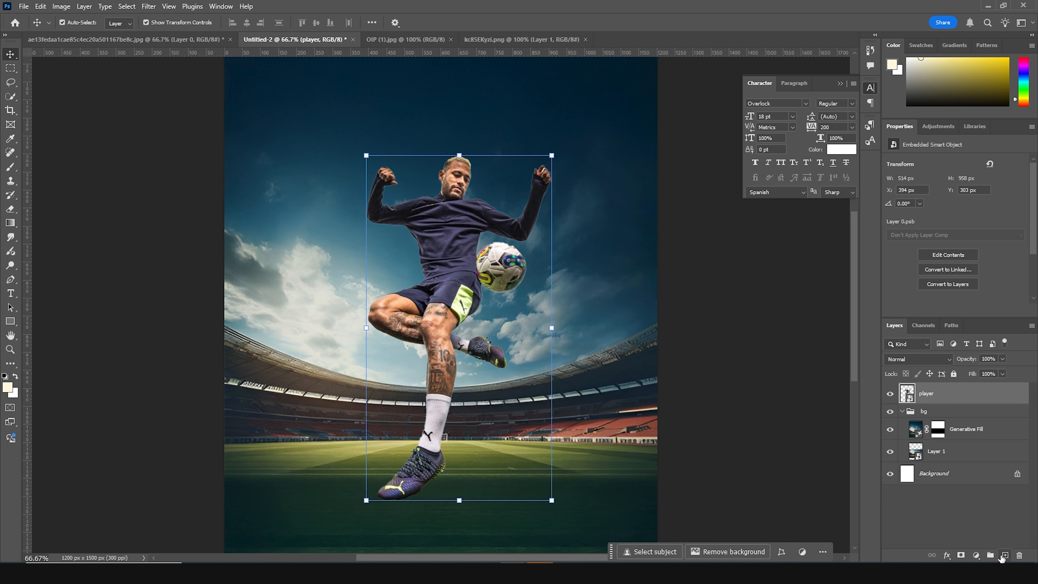
{"action": "left_click", "coordinate": [975, 555]}
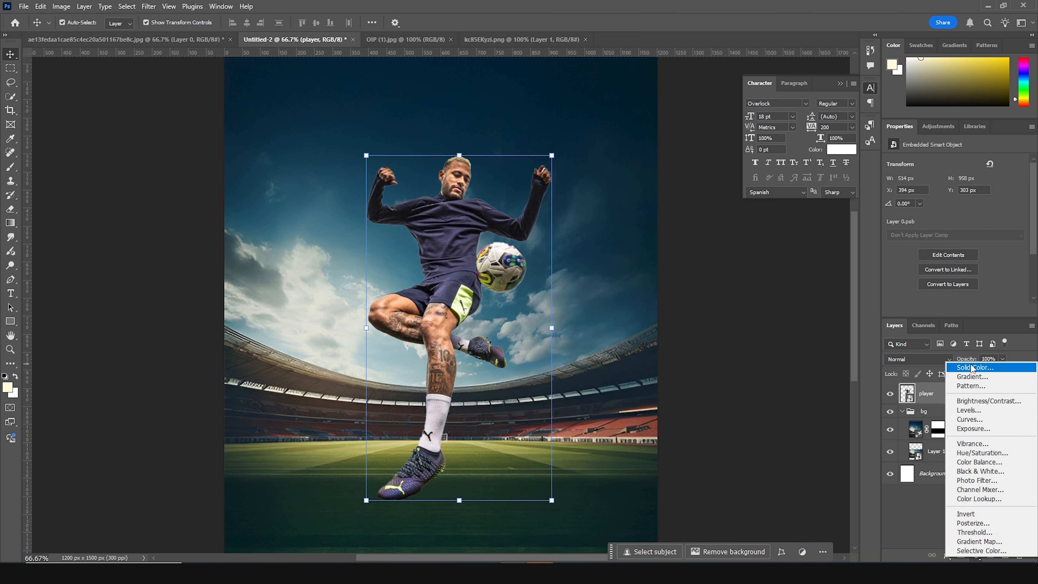
{"action": "left_click", "coordinate": [910, 498]}
{"action": "left_click", "coordinate": [974, 556]}
{"action": "left_click", "coordinate": [959, 377]}
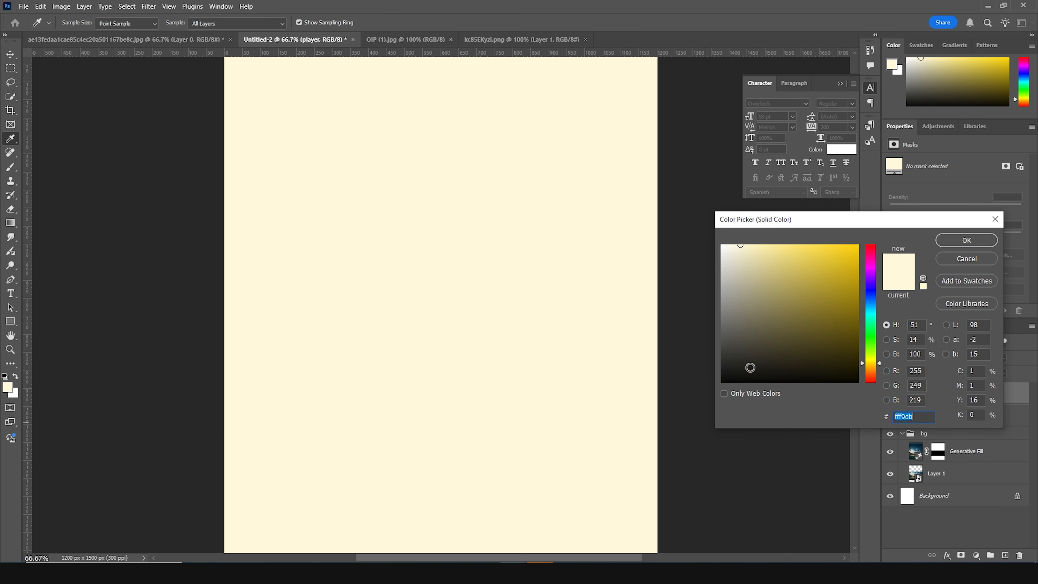
{"action": "left_click_drag", "start_coordinate": [740, 245], "coordinate": [733, 245]}
{"action": "left_click", "coordinate": [946, 246]}
{"action": "right_click", "coordinate": [978, 394]}
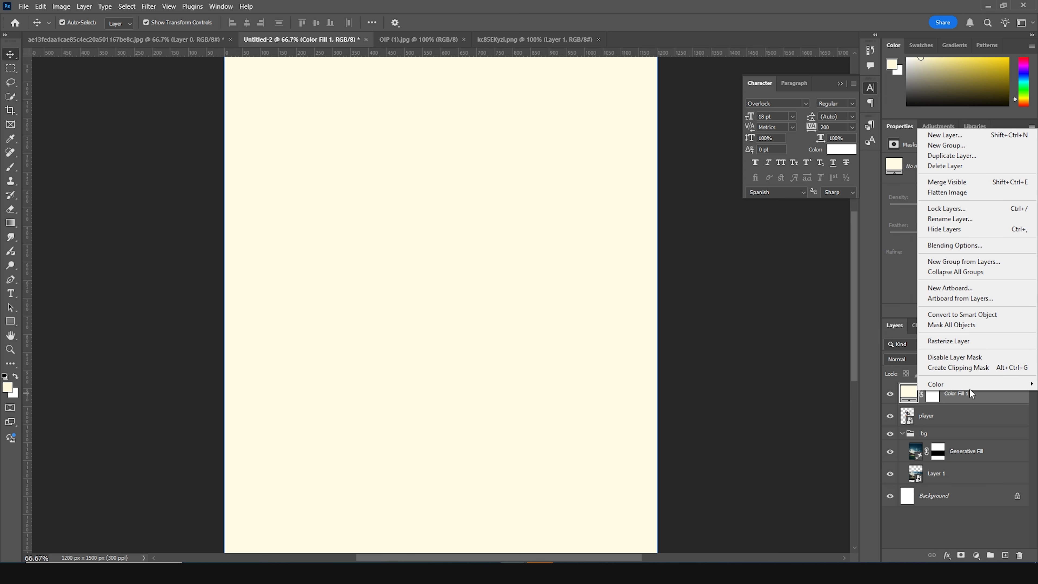
{"action": "left_click", "coordinate": [965, 368]}
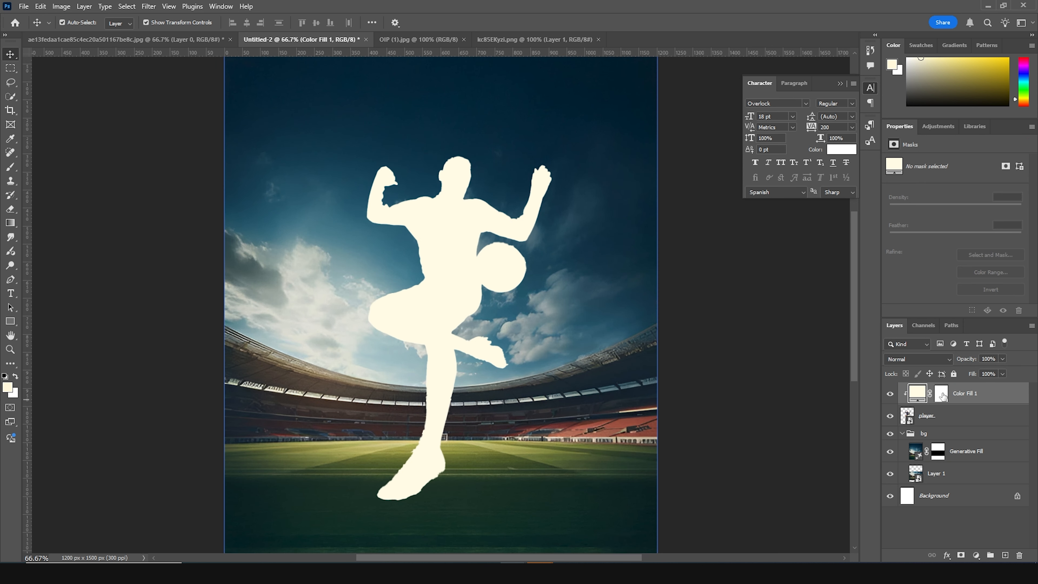
- Invert the colour fill layer's mask to black and choose the Soft Round brush for painting on it
{"action": "left_click", "coordinate": [941, 395]}
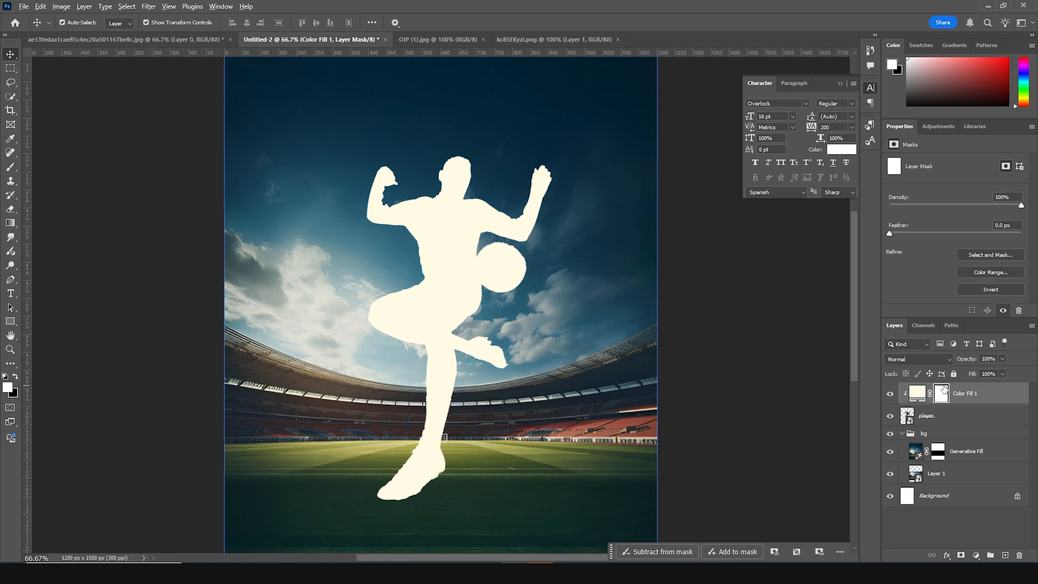
{"action": "key", "text": "ctrl+i"}
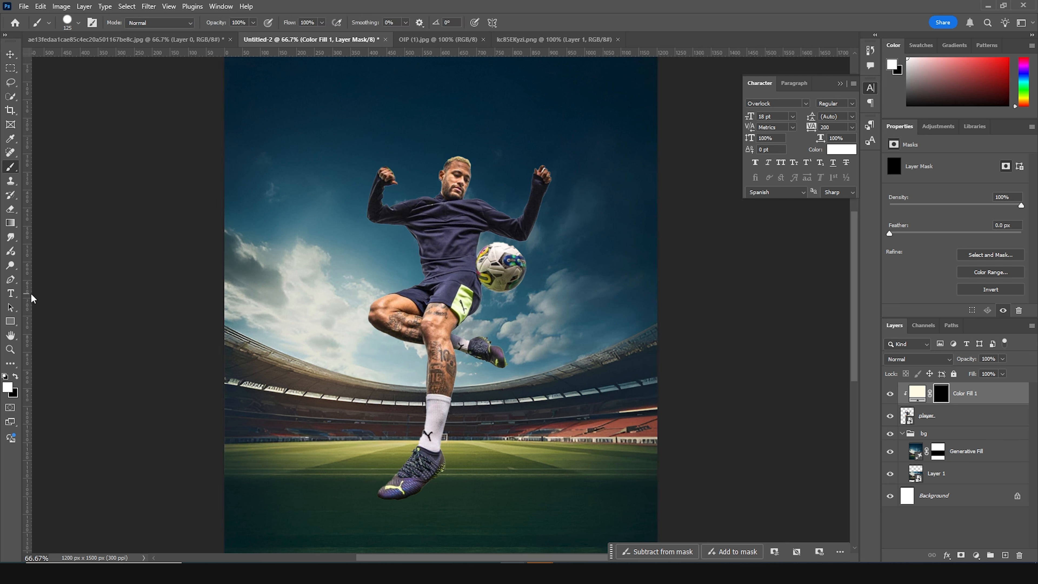
{"action": "left_click", "coordinate": [11, 166]}
{"action": "left_click", "coordinate": [78, 23]}
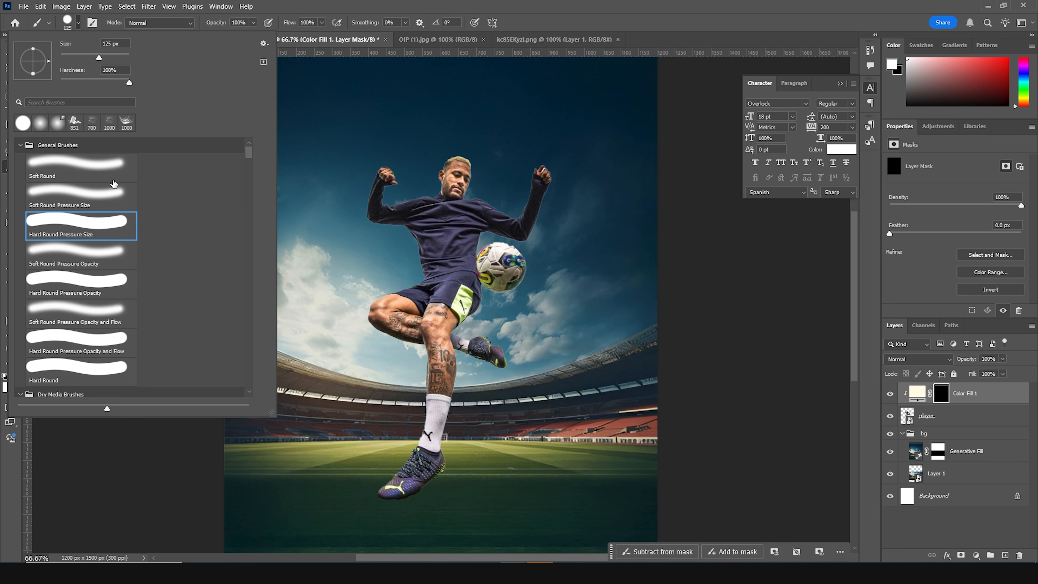
{"action": "double_click", "coordinate": [87, 161]}
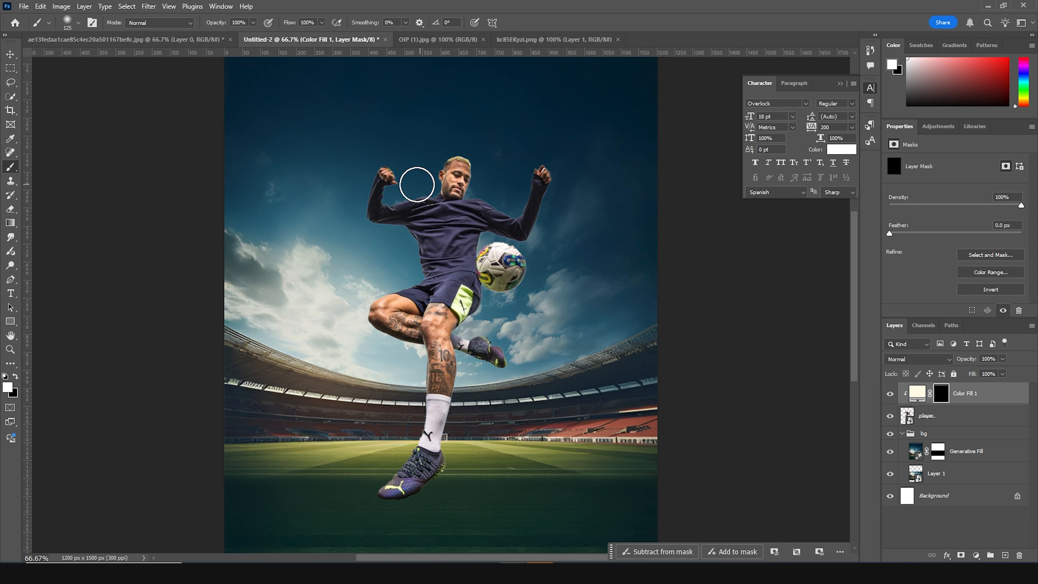
- Paint a thin cream rim light along the elbow and underarm of the bent arm on the fill mask, using a much smaller brush
{"action": "key", "text": "ctrl+plus"}
{"action": "key", "text": "ctrl+plus"}
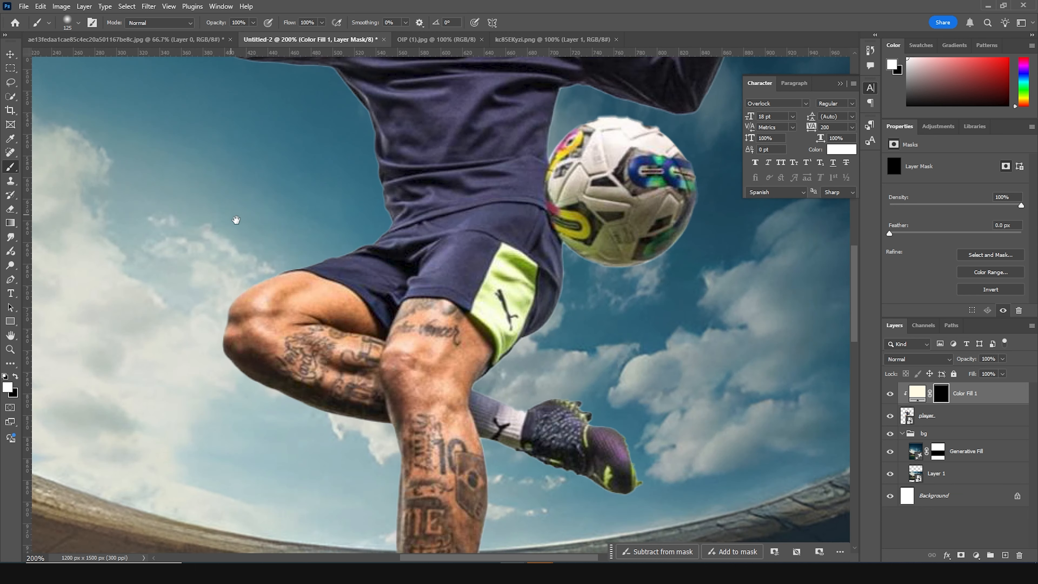
{"action": "left_click_drag", "start_coordinate": [231, 221], "coordinate": [410, 348]}
{"action": "key", "text": "bracketleft"}
{"action": "key", "text": "bracketleft"}
{"action": "key", "text": "bracketleft"}
{"action": "key", "text": "bracketleft"}
{"action": "key", "text": "bracketleft"}
{"action": "key", "text": "bracketleft"}
{"action": "key", "text": "bracketleft"}
{"action": "key", "text": "bracketleft"}
{"action": "key", "text": "bracketleft"}
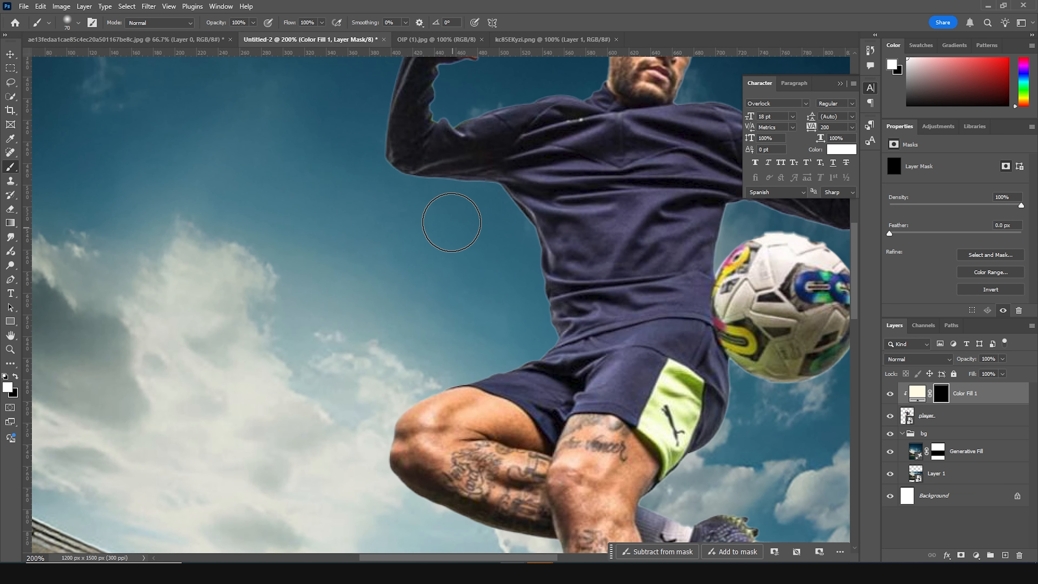
{"action": "key", "text": "bracketleft"}
{"action": "key", "text": "bracketleft"}
{"action": "key", "text": "bracketleft"}
{"action": "key", "text": "ctrl+0"}
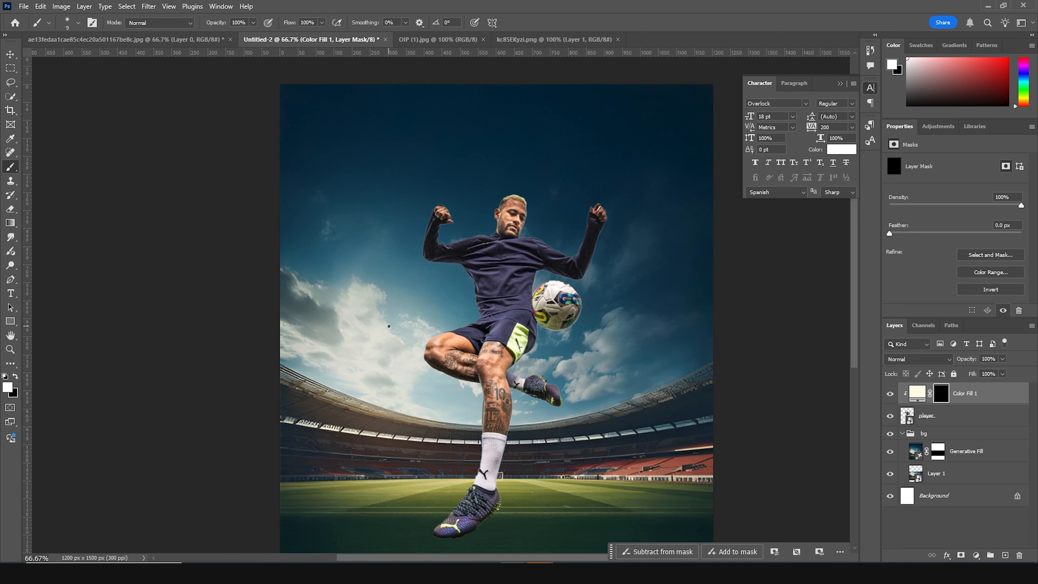
{"action": "key", "text": "ctrl+plus"}
{"action": "key", "text": "ctrl+plus"}
{"action": "key", "text": "ctrl+plus"}
{"action": "key", "text": "ctrl+plus"}
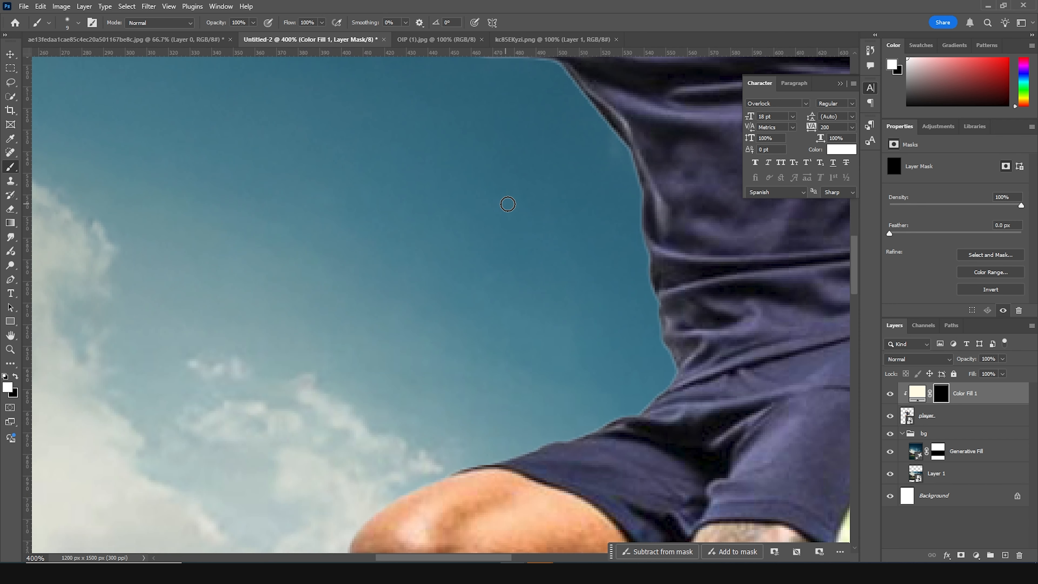
{"action": "left_click_drag", "start_coordinate": [369, 142], "coordinate": [361, 408]}
{"action": "left_click_drag", "start_coordinate": [331, 262], "coordinate": [322, 348]}
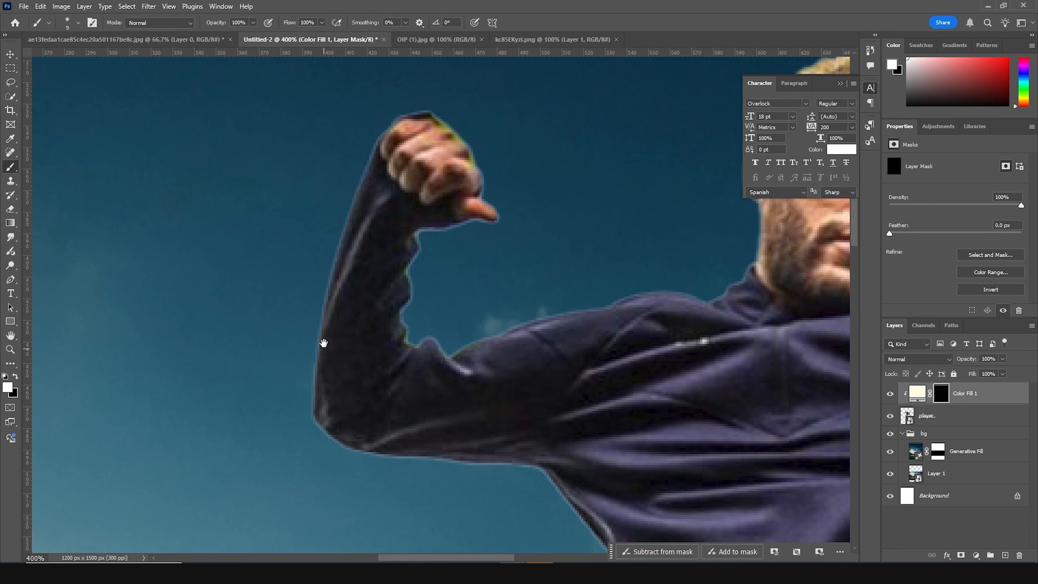
{"action": "key", "text": "bracketleft"}
{"action": "key", "text": "bracketleft"}
{"action": "key", "text": "bracketleft"}
{"action": "left_click", "coordinate": [317, 421]}
{"action": "mouse_move", "coordinate": [308, 373]}
{"action": "left_mouse_down"}
{"action": "mouse_move", "coordinate": [311, 427]}
{"action": "mouse_move", "coordinate": [363, 456]}
{"action": "mouse_move", "coordinate": [588, 522]}
{"action": "mouse_move", "coordinate": [429, 260]}
{"action": "mouse_move", "coordinate": [468, 391]}
{"action": "mouse_move", "coordinate": [463, 494]}
{"action": "left_mouse_up"}
- Paint a wider rim light down the player's torso, on the side away from the ball, with an enlarged brush
{"action": "key", "text": "bracketright"}
{"action": "key", "text": "bracketright"}
{"action": "key", "text": "bracketright"}
{"action": "key", "text": "bracketright"}
{"action": "key", "text": "bracketright"}
{"action": "key", "text": "bracketright"}
{"action": "key", "text": "bracketright"}
{"action": "key", "text": "bracketright"}
{"action": "mouse_move", "coordinate": [433, 434]}
{"action": "left_mouse_down"}
{"action": "mouse_move", "coordinate": [298, 292]}
{"action": "mouse_move", "coordinate": [359, 159]}
{"action": "left_mouse_up"}
{"action": "mouse_move", "coordinate": [402, 172]}
{"action": "left_mouse_down"}
{"action": "mouse_move", "coordinate": [420, 262]}
{"action": "mouse_move", "coordinate": [373, 301]}
{"action": "mouse_move", "coordinate": [234, 348]}
{"action": "left_mouse_up"}
- Paint a soft rim light along the upper edge of the shorts and around the bent knee with a 25 px brush
{"action": "key", "text": "bracketleft"}
{"action": "key", "text": "bracketleft"}
{"action": "key", "text": "bracketright"}
{"action": "key", "text": "bracketright"}
{"action": "key", "text": "bracketright"}
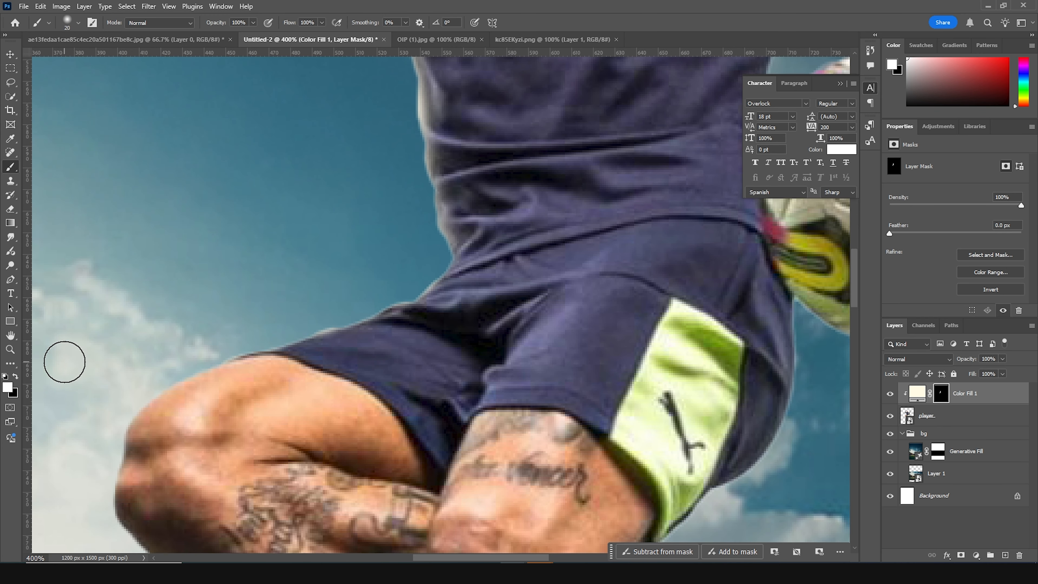
{"action": "left_click_drag", "start_coordinate": [188, 314], "coordinate": [502, 259]}
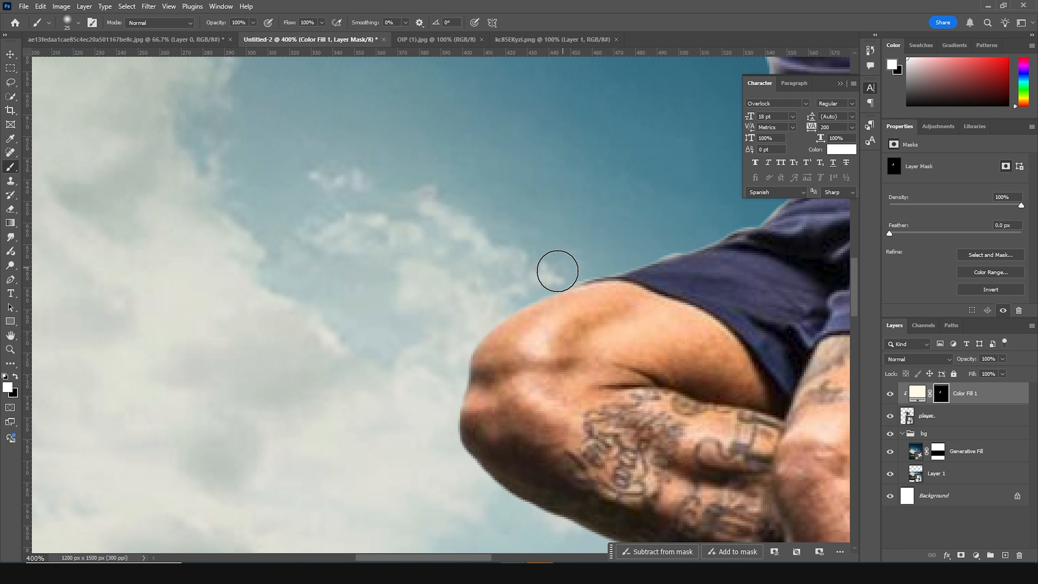
{"action": "left_click_drag", "start_coordinate": [510, 511], "coordinate": [284, 271]}
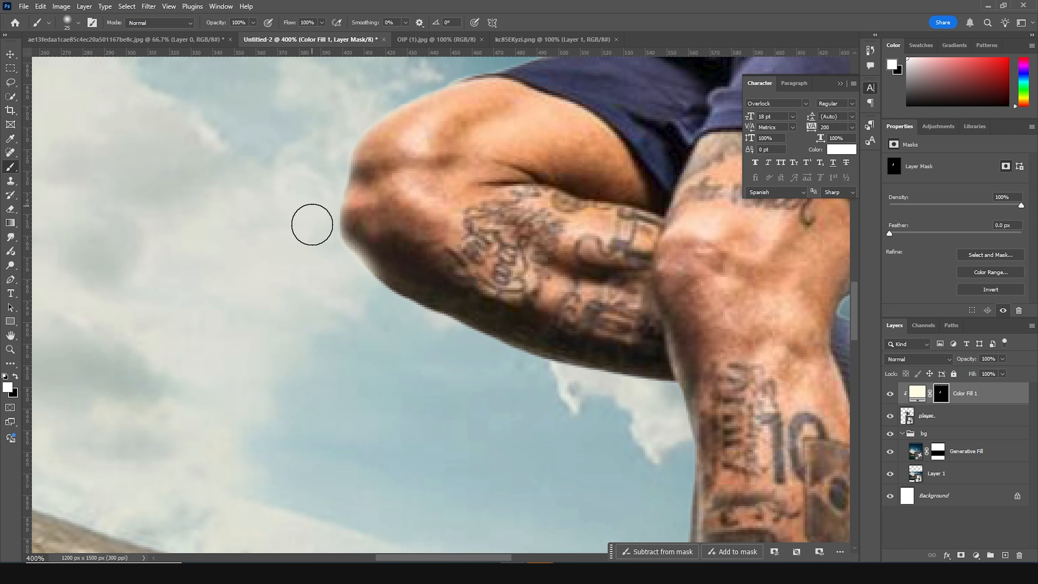
{"action": "left_click_drag", "start_coordinate": [332, 377], "coordinate": [333, 425]}
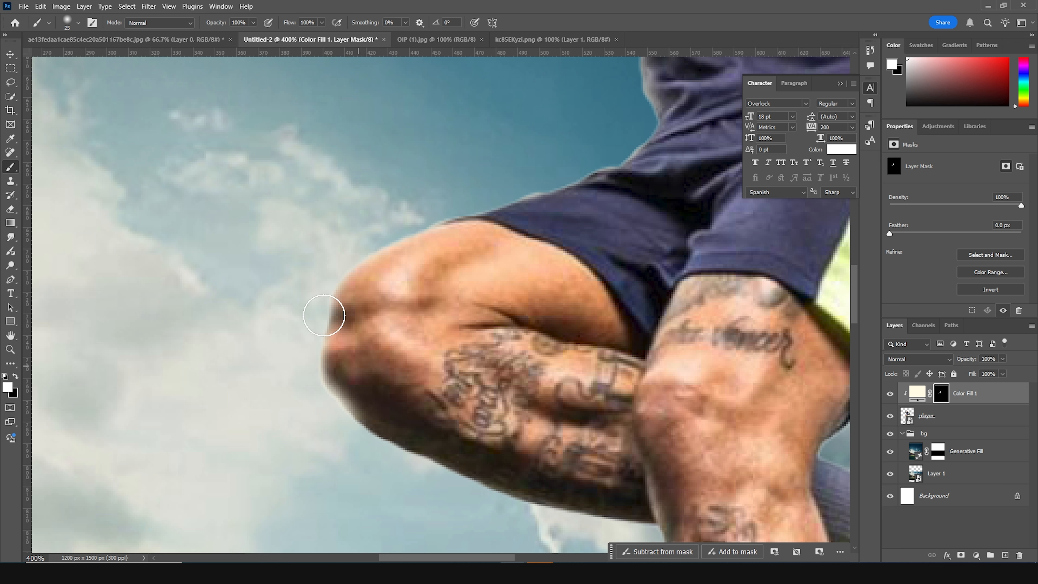
- Lower the brush flow to 37% and paint soft highlights on top of the bent knee and thigh
{"action": "left_click", "coordinate": [321, 24]}
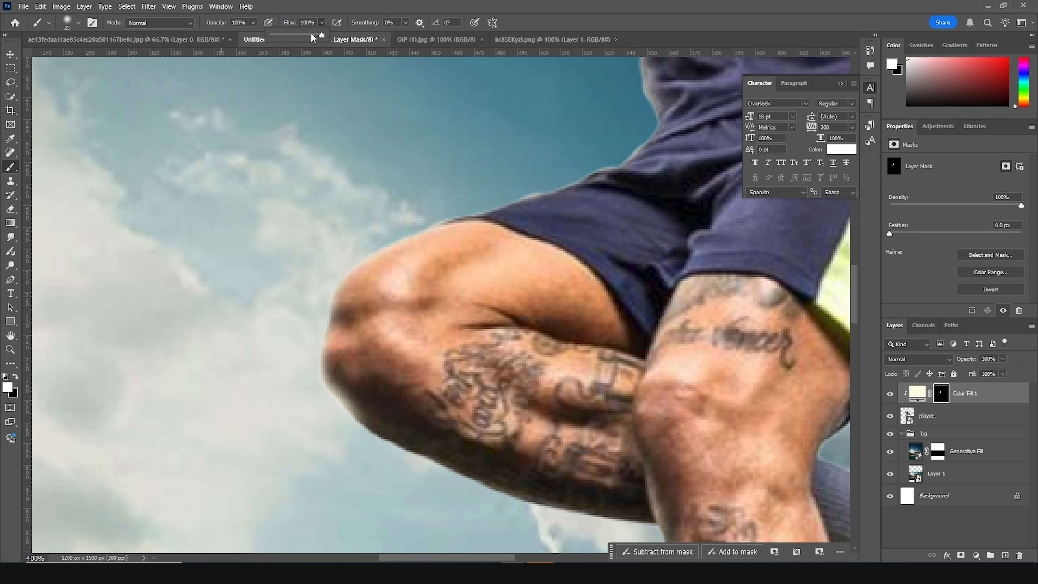
{"action": "left_click_drag", "start_coordinate": [285, 36], "coordinate": [291, 36]}
{"action": "mouse_move", "coordinate": [496, 236]}
{"action": "left_mouse_down"}
{"action": "mouse_move", "coordinate": [402, 344]}
{"action": "mouse_move", "coordinate": [395, 335]}
{"action": "mouse_move", "coordinate": [411, 353]}
{"action": "mouse_move", "coordinate": [400, 341]}
{"action": "mouse_move", "coordinate": [388, 320]}
{"action": "mouse_move", "coordinate": [527, 246]}
{"action": "left_mouse_up"}
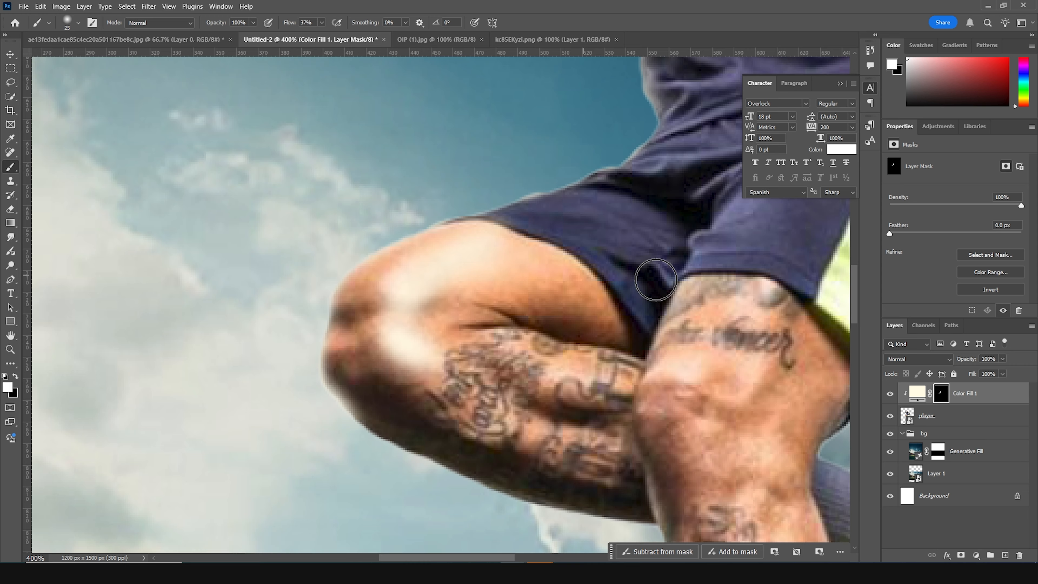
- Paint two thin highlights along the shirt folds near the waist with a brush of about 5 px
{"action": "mouse_move", "coordinate": [446, 272]}
{"action": "left_mouse_down"}
{"action": "mouse_move", "coordinate": [107, 394]}
{"action": "mouse_move", "coordinate": [30, 470]}
{"action": "left_mouse_up"}
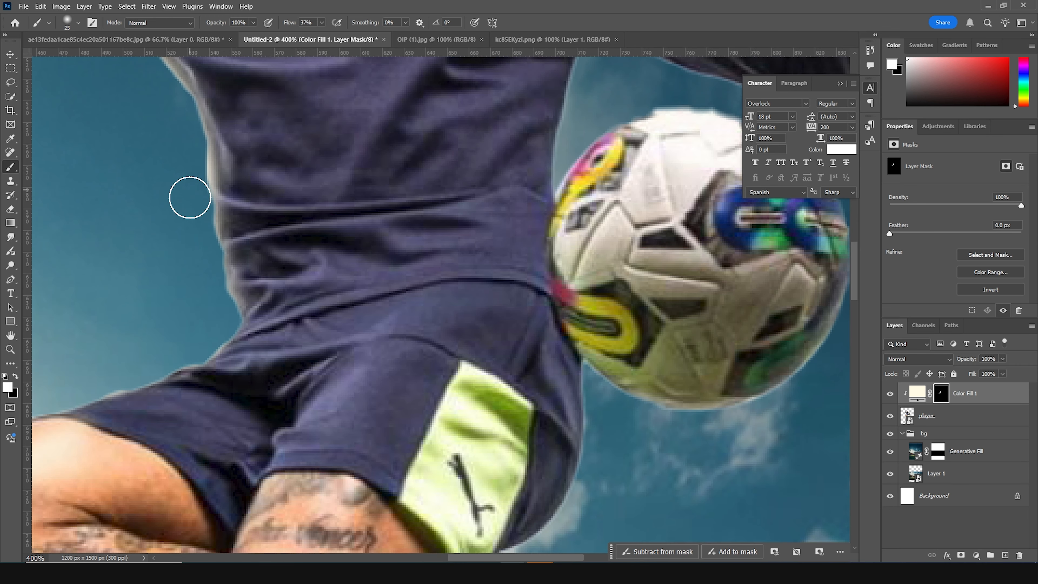
{"action": "key", "text": "bracketleft"}
{"action": "key", "text": "bracketleft"}
{"action": "key", "text": "bracketleft"}
{"action": "left_click_drag", "start_coordinate": [227, 203], "coordinate": [357, 208]}
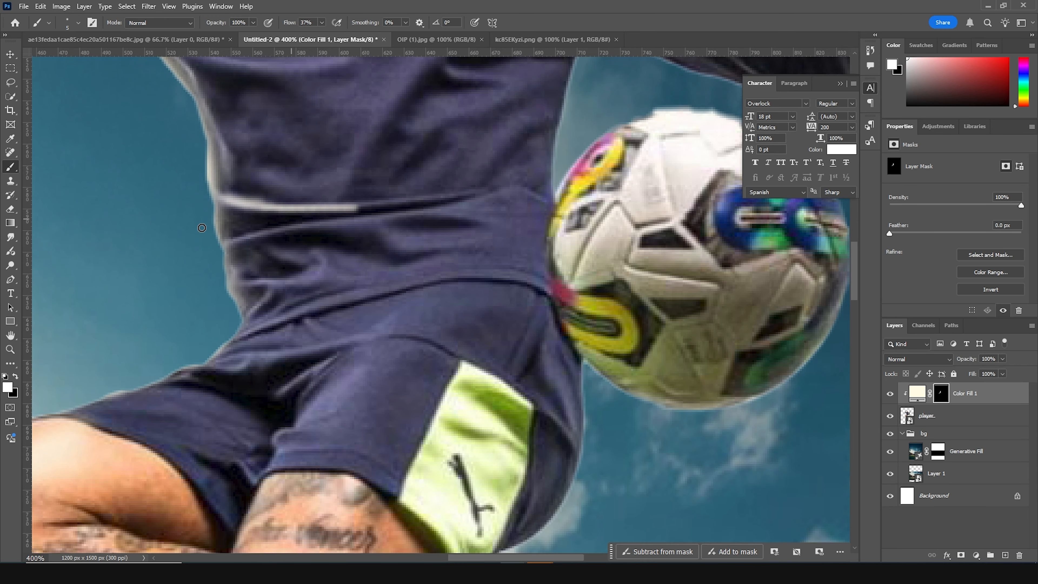
{"action": "mouse_move", "coordinate": [231, 241]}
{"action": "left_mouse_down"}
{"action": "mouse_move", "coordinate": [324, 227]}
{"action": "mouse_move", "coordinate": [353, 224]}
{"action": "left_mouse_up"}
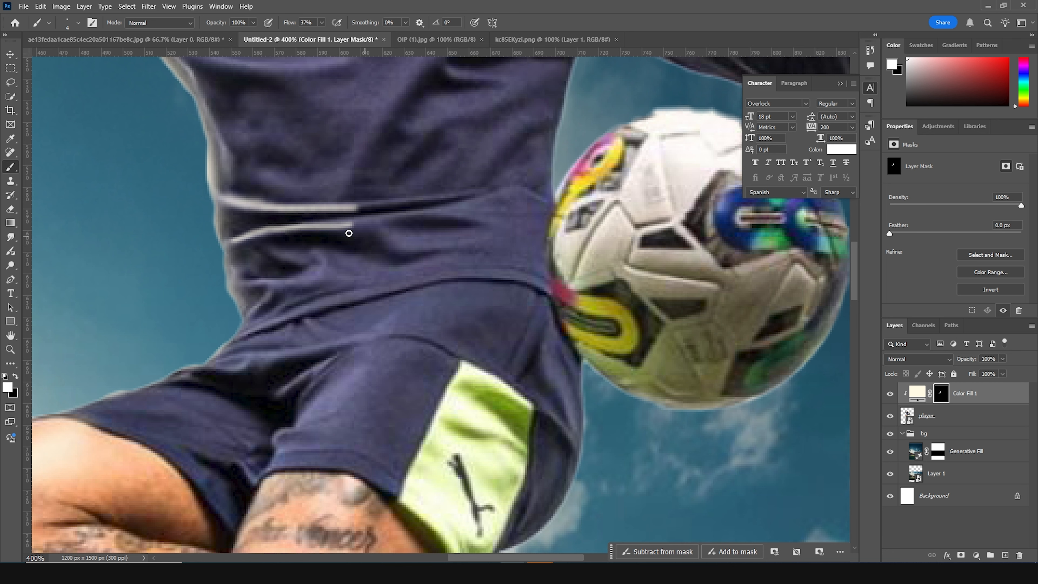
- Restore the brush flow to 100% and paint a diagonal highlight along the fold in the middle of the shirt, redoing the first stroke
{"action": "left_click", "coordinate": [322, 24]}
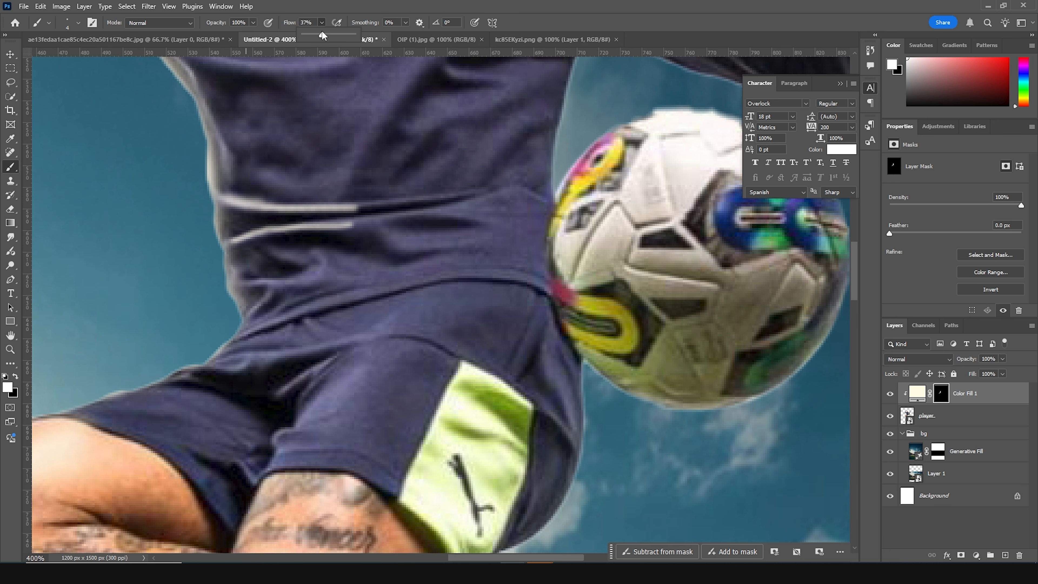
{"action": "scroll", "coordinate": [377, 294], "scroll_direction": "up", "scroll_amount": 5}
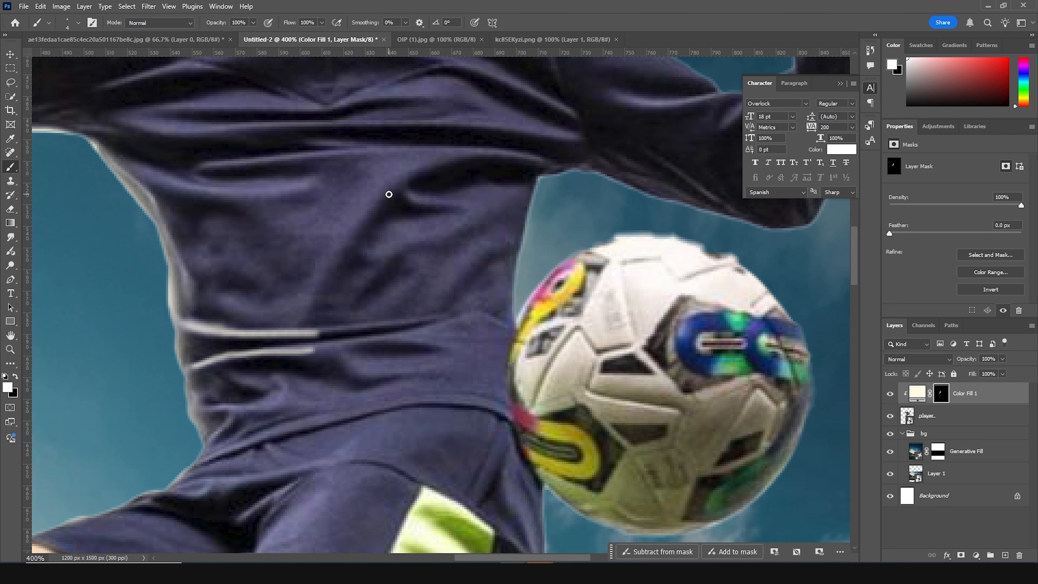
{"action": "left_click_drag", "start_coordinate": [363, 217], "coordinate": [340, 256]}
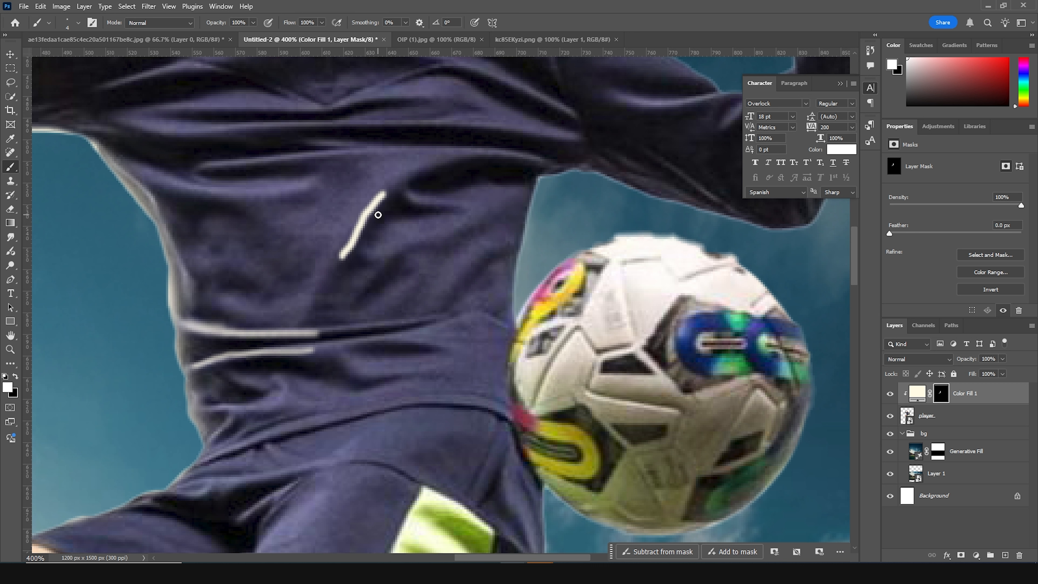
{"action": "key", "text": "ctrl+z"}
{"action": "left_click_drag", "start_coordinate": [379, 195], "coordinate": [325, 279]}
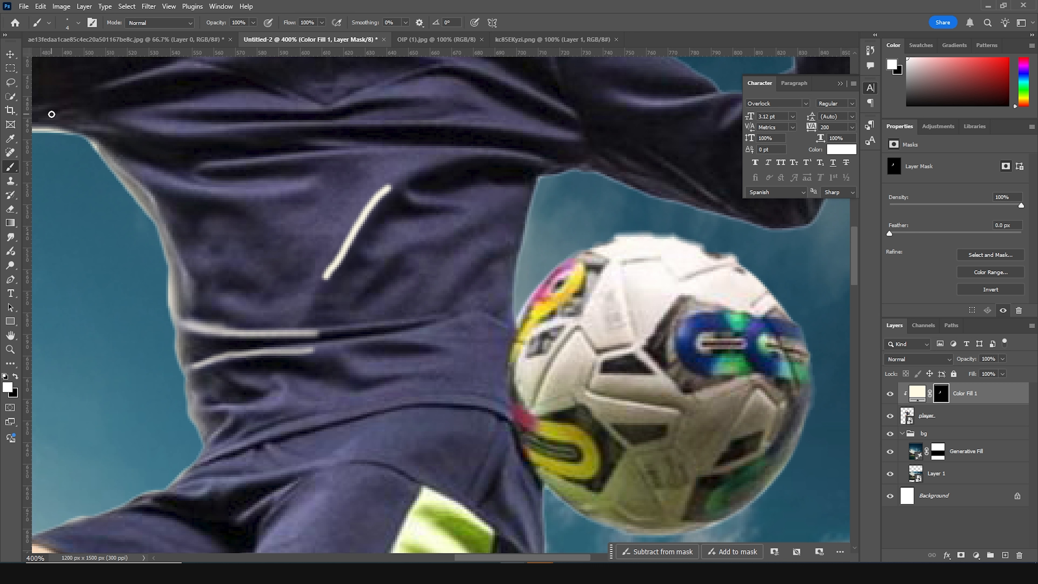
- Smudge both ends of the diagonal shirt highlight into tapered points with a 9 px Smudge tool
{"action": "left_click", "coordinate": [13, 238]}
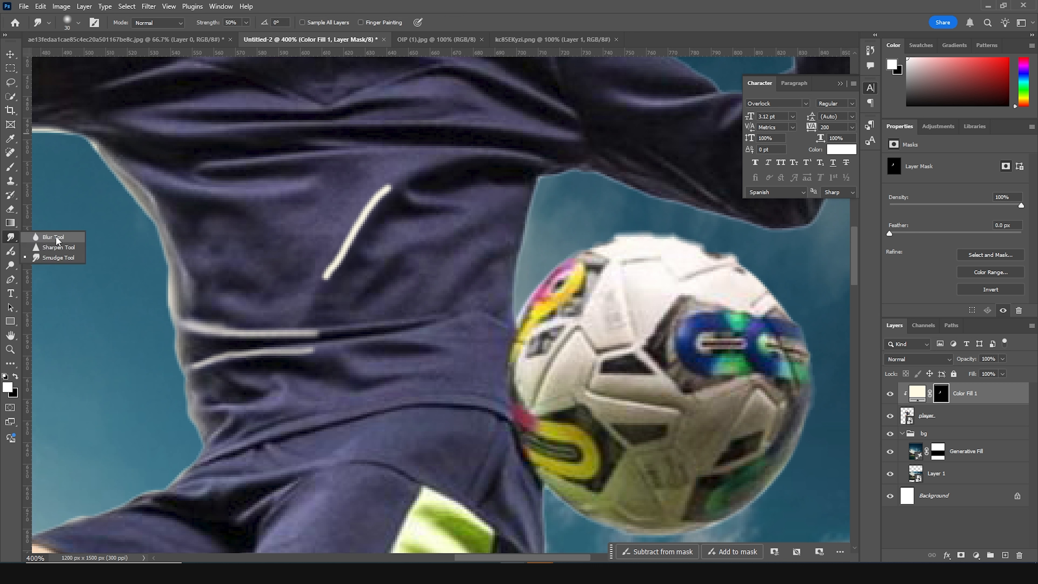
{"action": "left_click", "coordinate": [59, 257]}
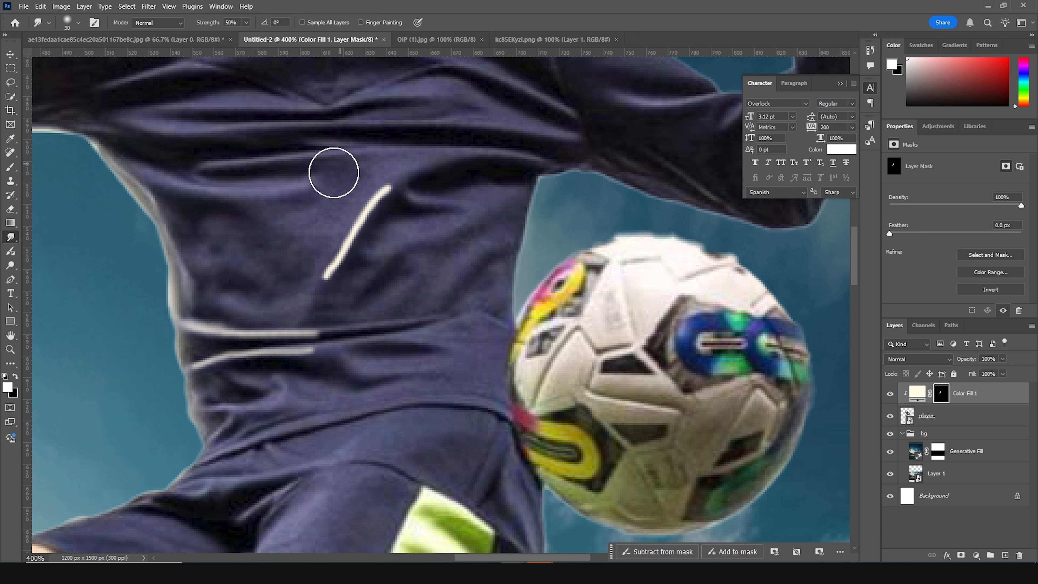
{"action": "key", "text": "bracketleft"}
{"action": "key", "text": "bracketleft"}
{"action": "key", "text": "bracketleft"}
{"action": "key", "text": "bracketleft"}
{"action": "key", "text": "bracketleft"}
{"action": "mouse_move", "coordinate": [333, 269]}
{"action": "left_mouse_down"}
{"action": "mouse_move", "coordinate": [289, 324]}
{"action": "mouse_move", "coordinate": [382, 204]}
{"action": "mouse_move", "coordinate": [373, 198]}
{"action": "mouse_move", "coordinate": [456, 175]}
{"action": "left_mouse_up"}
{"action": "left_click_drag", "start_coordinate": [390, 186], "coordinate": [566, 97]}
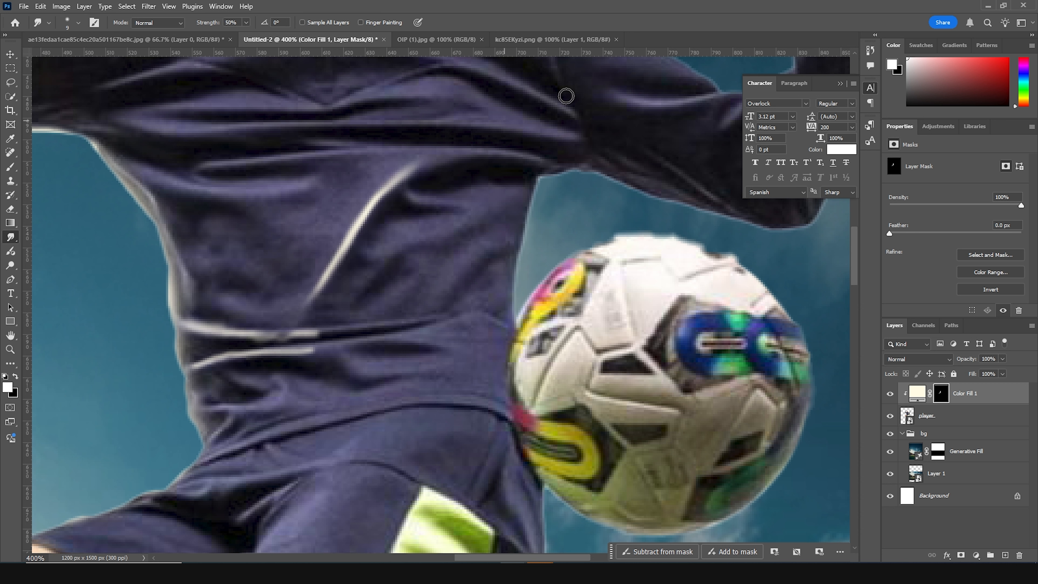
- Smudge the two waist fold highlights so they blend from the torso's rim light across the shirt
{"action": "mouse_move", "coordinate": [166, 241]}
{"action": "left_mouse_down"}
{"action": "mouse_move", "coordinate": [211, 309]}
{"action": "mouse_move", "coordinate": [368, 319]}
{"action": "left_mouse_up"}
{"action": "left_click_drag", "start_coordinate": [176, 316], "coordinate": [344, 327]}
{"action": "left_click_drag", "start_coordinate": [203, 326], "coordinate": [492, 329]}
{"action": "left_click_drag", "start_coordinate": [154, 329], "coordinate": [449, 327]}
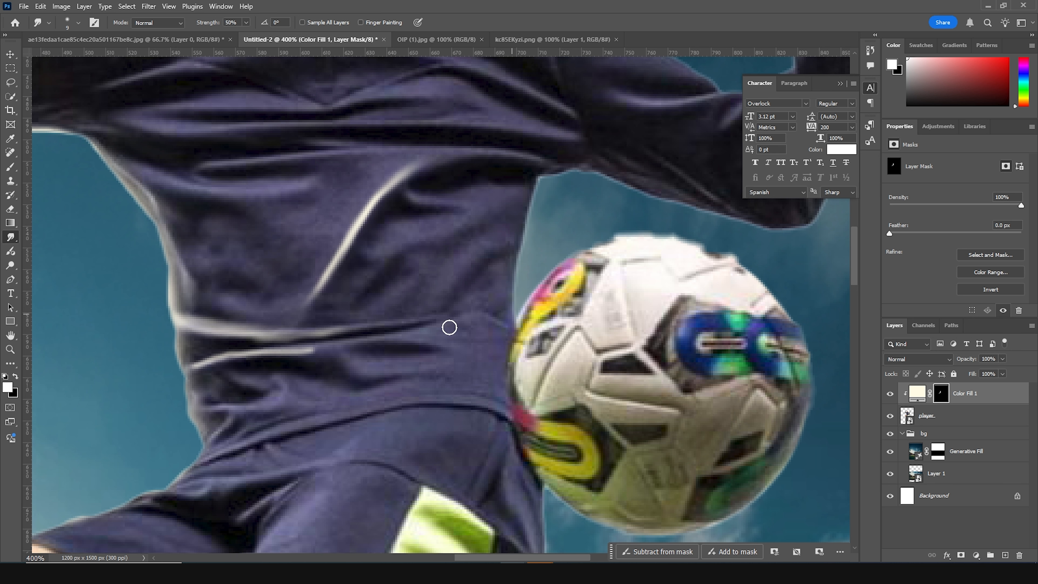
{"action": "mouse_move", "coordinate": [221, 354]}
{"action": "left_mouse_down"}
{"action": "mouse_move", "coordinate": [352, 344]}
{"action": "mouse_move", "coordinate": [405, 260]}
{"action": "mouse_move", "coordinate": [466, 197]}
{"action": "left_mouse_up"}
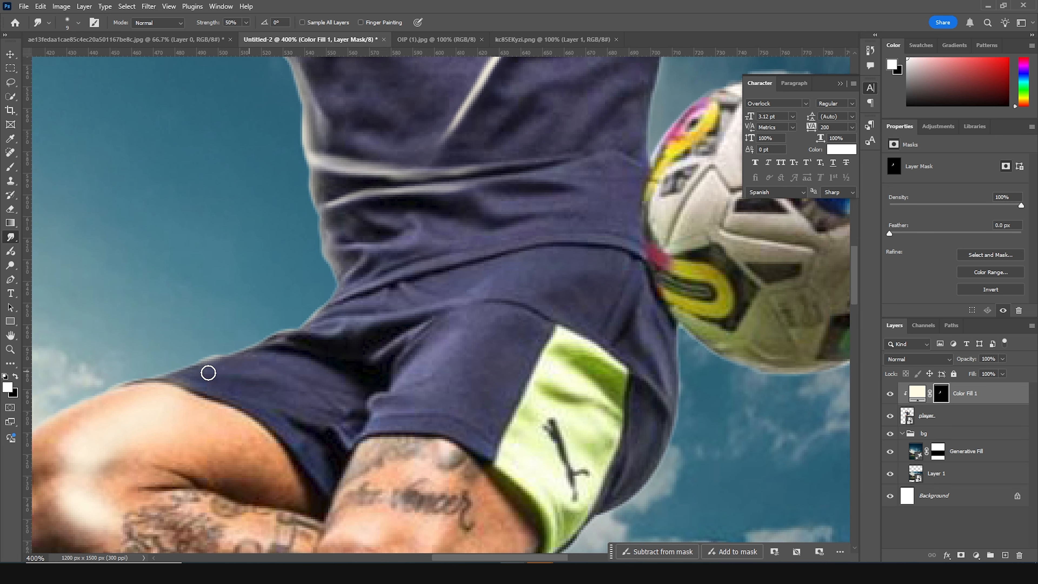
- Smudge the rim light along the shorts' upper edge and the bent knee inward into the player
{"action": "left_click_drag", "start_coordinate": [276, 333], "coordinate": [328, 250]}
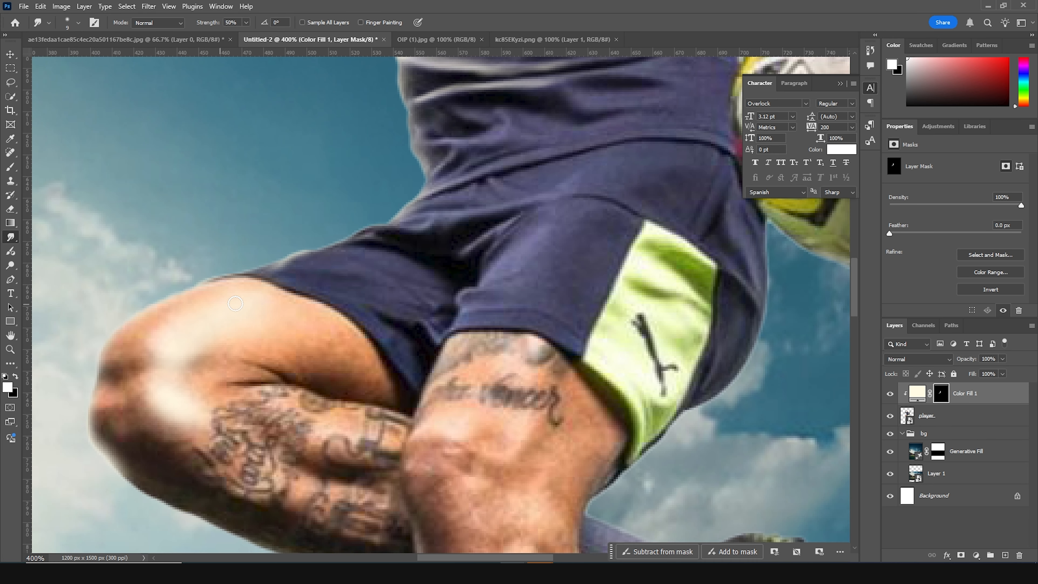
{"action": "left_click_drag", "start_coordinate": [146, 394], "coordinate": [236, 181]}
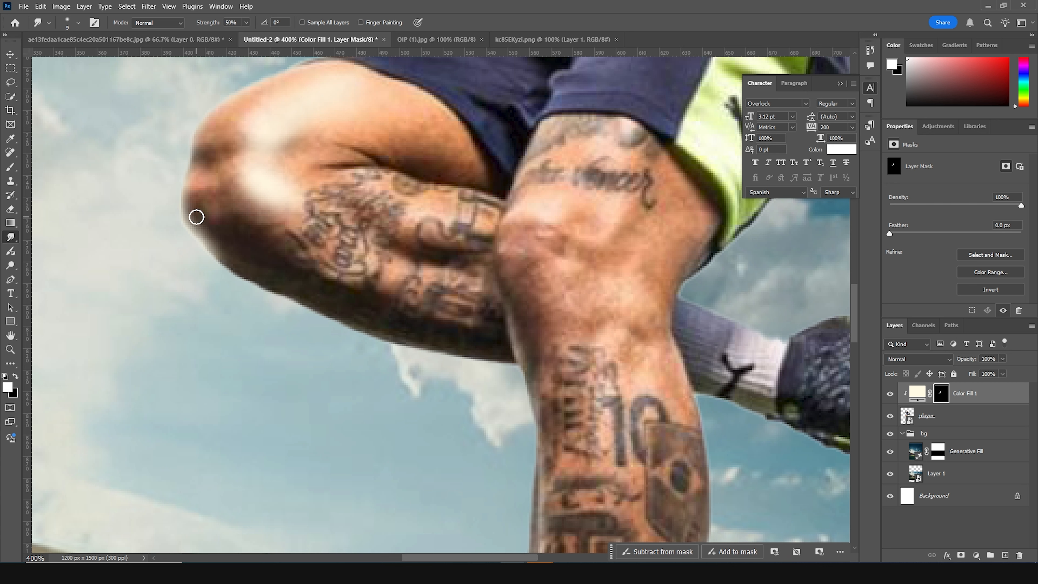
{"action": "left_click_drag", "start_coordinate": [439, 148], "coordinate": [316, 427]}
{"action": "left_click_drag", "start_coordinate": [374, 280], "coordinate": [356, 447]}
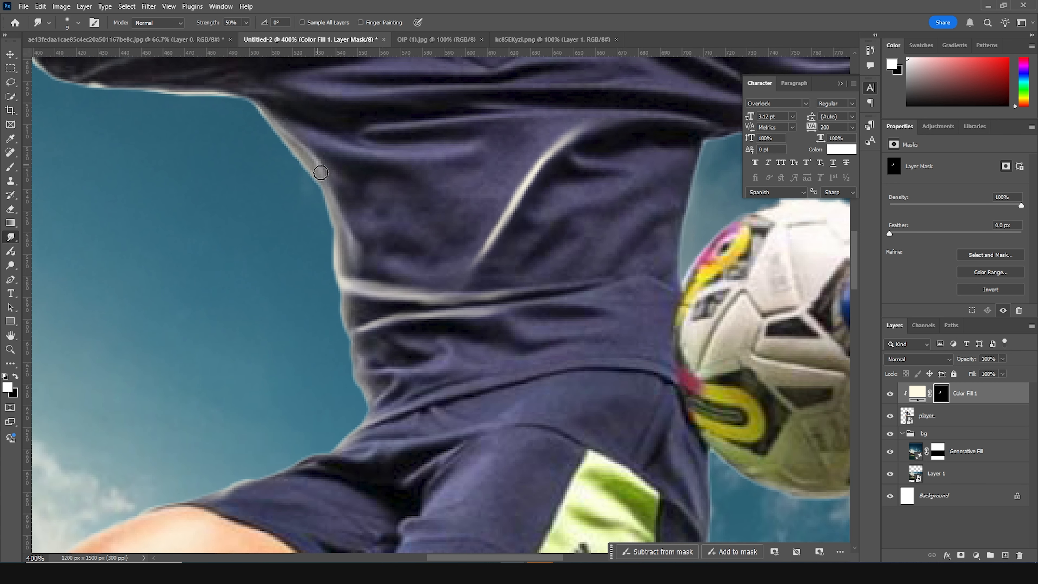
- Smudge the rim light along the torso side, underarm and elbow into streaks that follow the sleeve folds
{"action": "mouse_move", "coordinate": [227, 158]}
{"action": "left_mouse_down"}
{"action": "mouse_move", "coordinate": [253, 280]}
{"action": "mouse_move", "coordinate": [231, 250]}
{"action": "mouse_move", "coordinate": [134, 229]}
{"action": "left_mouse_up"}
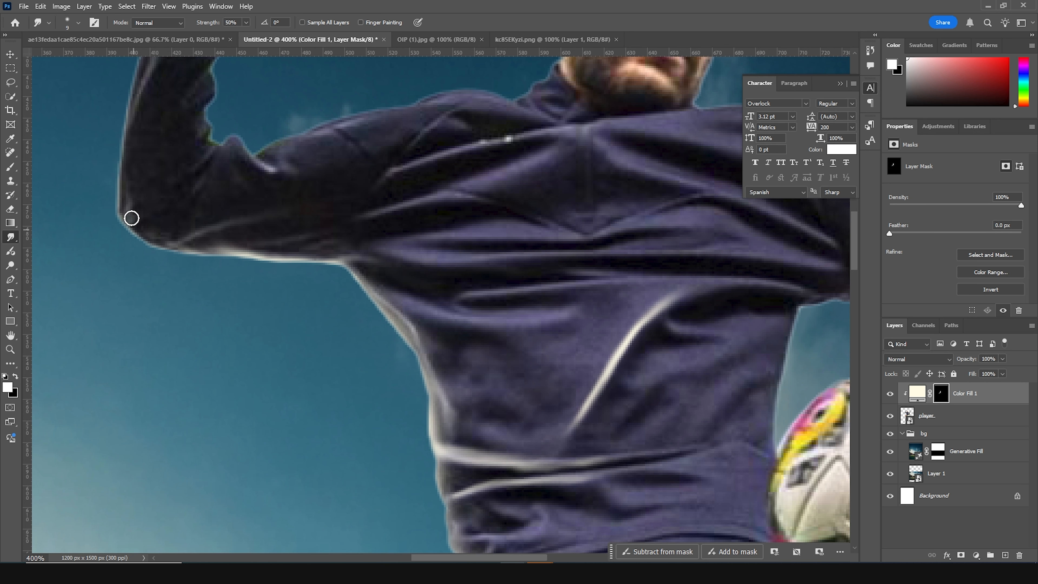
{"action": "left_click_drag", "start_coordinate": [151, 139], "coordinate": [165, 263]}
{"action": "mouse_move", "coordinate": [148, 357]}
{"action": "left_mouse_down"}
{"action": "mouse_move", "coordinate": [160, 368]}
{"action": "mouse_move", "coordinate": [193, 329]}
{"action": "mouse_move", "coordinate": [151, 385]}
{"action": "mouse_move", "coordinate": [307, 354]}
{"action": "left_mouse_up"}
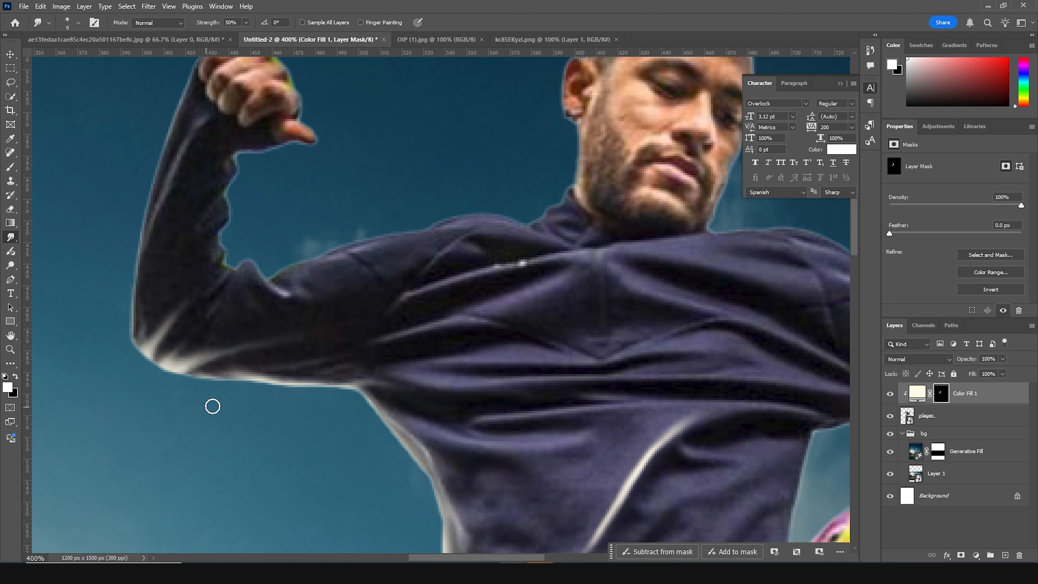
- Brush a highlight along the chest fold near the bent arm and smudge its ends into the shirt
{"action": "key", "text": "shift+r"}
{"action": "key", "text": "b"}
{"action": "mouse_move", "coordinate": [398, 336]}
{"action": "left_mouse_down"}
{"action": "mouse_move", "coordinate": [426, 324]}
{"action": "mouse_move", "coordinate": [506, 327]}
{"action": "left_mouse_up"}
{"action": "key", "text": "shift+r"}
{"action": "key", "text": "shift+r"}
{"action": "mouse_move", "coordinate": [401, 339]}
{"action": "left_mouse_down"}
{"action": "mouse_move", "coordinate": [557, 332]}
{"action": "mouse_move", "coordinate": [440, 322]}
{"action": "mouse_move", "coordinate": [482, 332]}
{"action": "mouse_move", "coordinate": [514, 311]}
{"action": "mouse_move", "coordinate": [558, 336]}
{"action": "left_mouse_up"}
{"action": "left_click_drag", "start_coordinate": [611, 468], "coordinate": [432, 275]}
{"action": "mouse_move", "coordinate": [421, 339]}
{"action": "left_mouse_down"}
{"action": "mouse_move", "coordinate": [547, 213]}
{"action": "mouse_move", "coordinate": [388, 377]}
{"action": "left_mouse_up"}
{"action": "left_click_drag", "start_coordinate": [347, 393], "coordinate": [482, 393]}
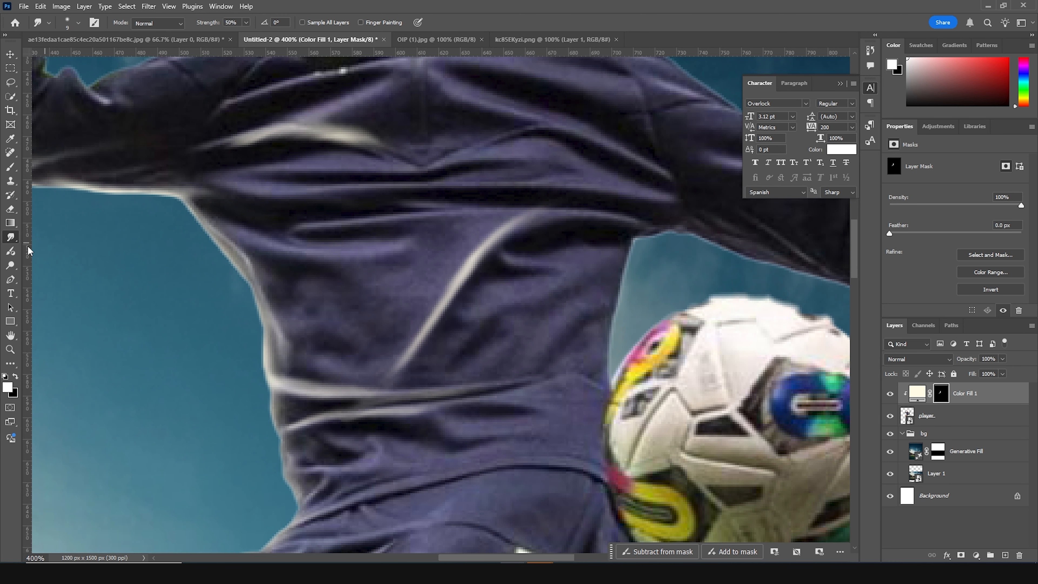
- Set the brush opacity to 38% and paint thin highlights along the two folds just below the chest highlight
{"action": "key", "text": "b"}
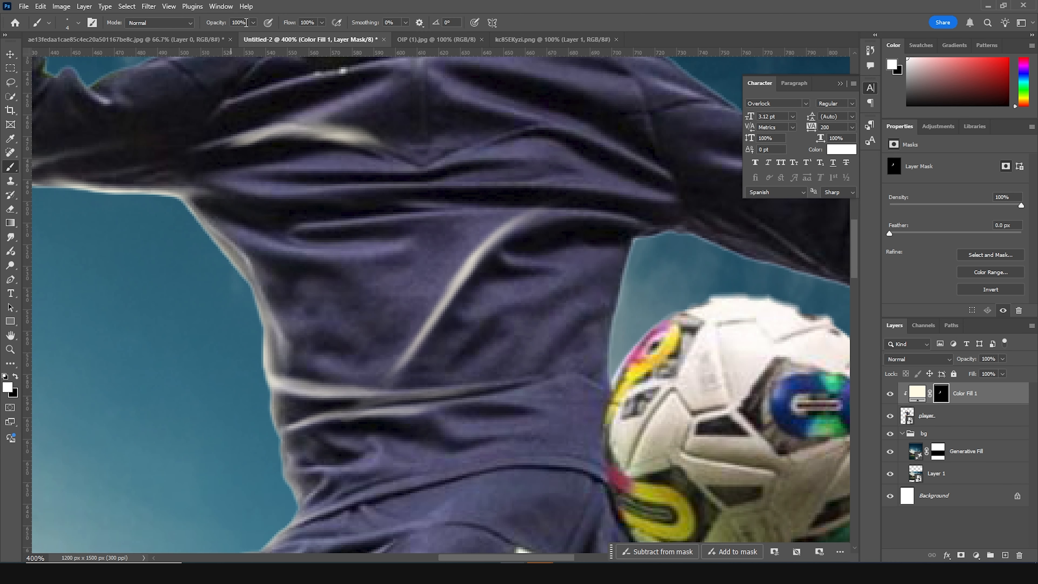
{"action": "left_click_drag", "start_coordinate": [254, 24], "coordinate": [240, 35]}
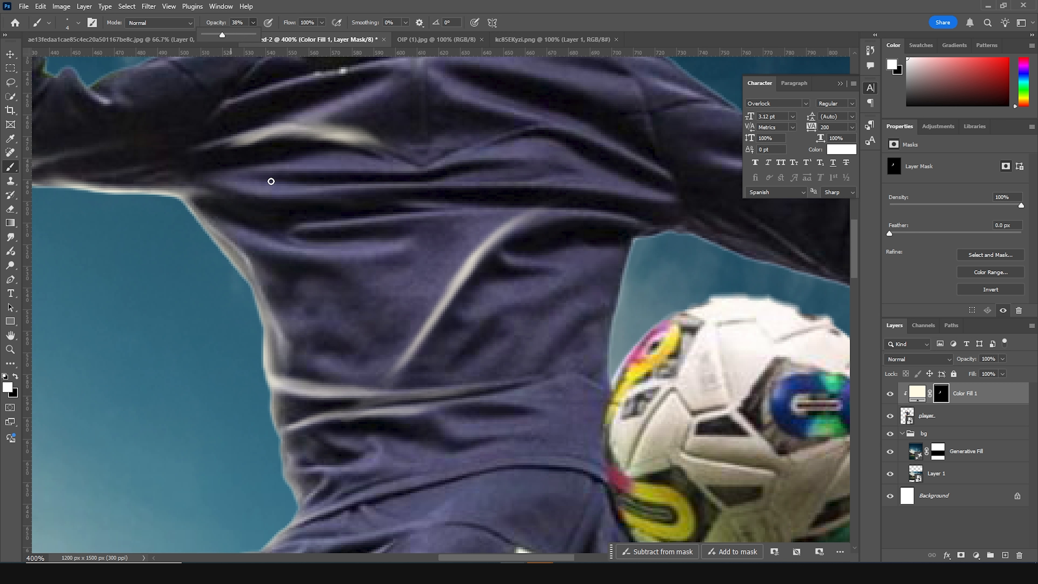
{"action": "left_click_drag", "start_coordinate": [224, 184], "coordinate": [363, 235]}
{"action": "key", "text": "ctrl+z"}
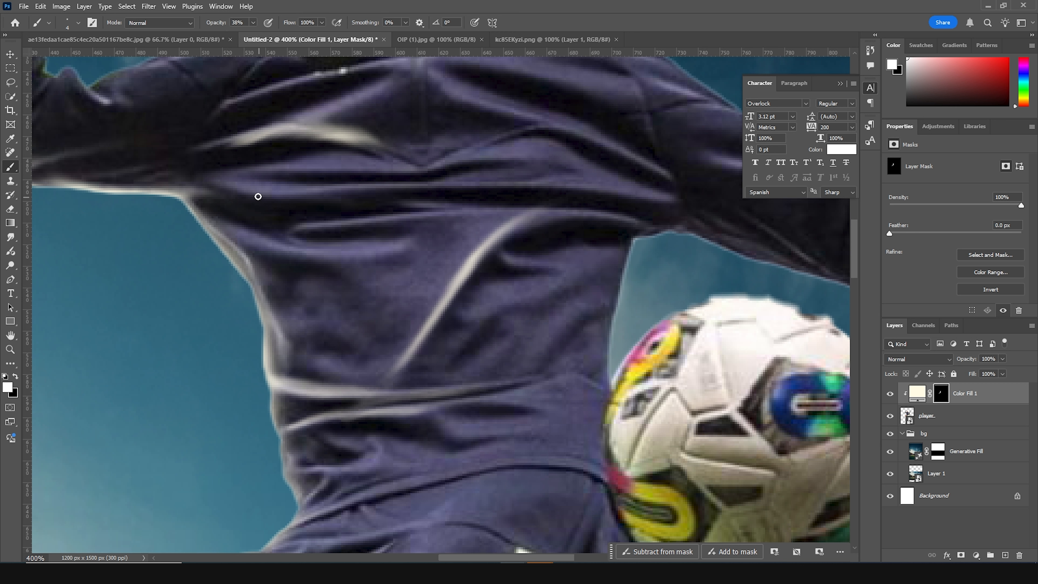
{"action": "left_click_drag", "start_coordinate": [231, 185], "coordinate": [396, 187]}
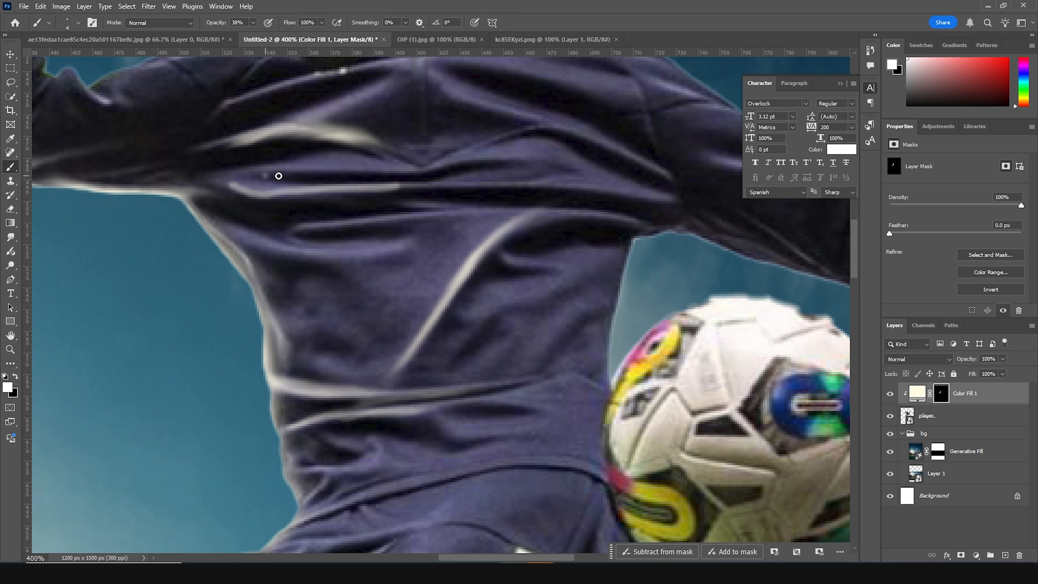
{"action": "left_click_drag", "start_coordinate": [265, 176], "coordinate": [454, 170]}
- Enlarge the brush and dab soft highlights on the upper chest folds below the player's collar
{"action": "left_click_drag", "start_coordinate": [399, 238], "coordinate": [258, 347]}
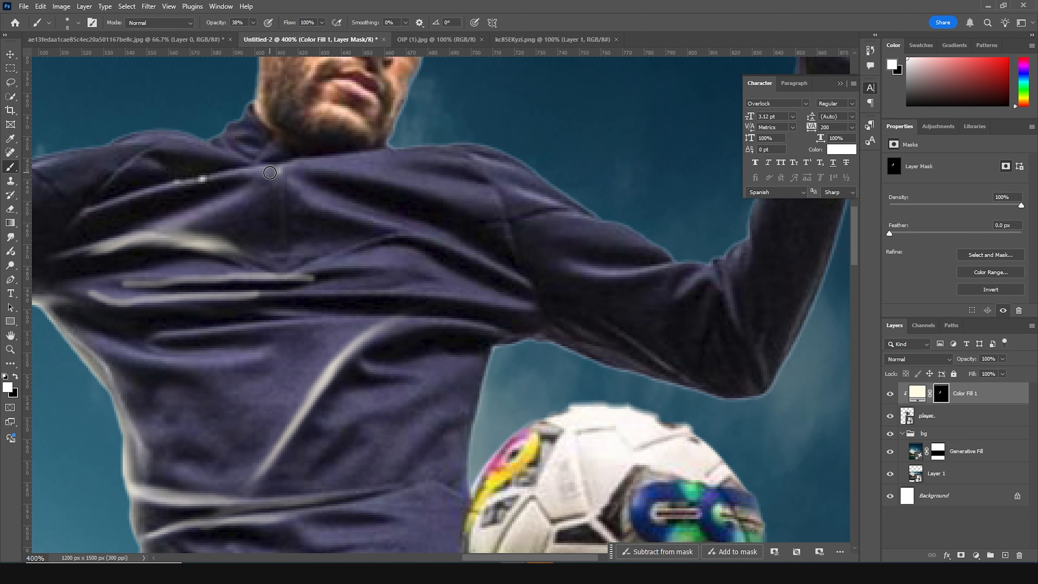
{"action": "left_click_drag", "start_coordinate": [270, 172], "coordinate": [182, 171]}
{"action": "key", "text": "ctrl+z"}
{"action": "key", "text": "bracketright"}
{"action": "key", "text": "bracketright"}
{"action": "key", "text": "bracketright"}
{"action": "left_click", "coordinate": [270, 184]}
{"action": "left_click", "coordinate": [298, 200]}
{"action": "left_click", "coordinate": [337, 208]}
- Paint soft highlights on the player's collar edge and on the cheek facing the light
{"action": "left_click_drag", "start_coordinate": [199, 137], "coordinate": [222, 329]}
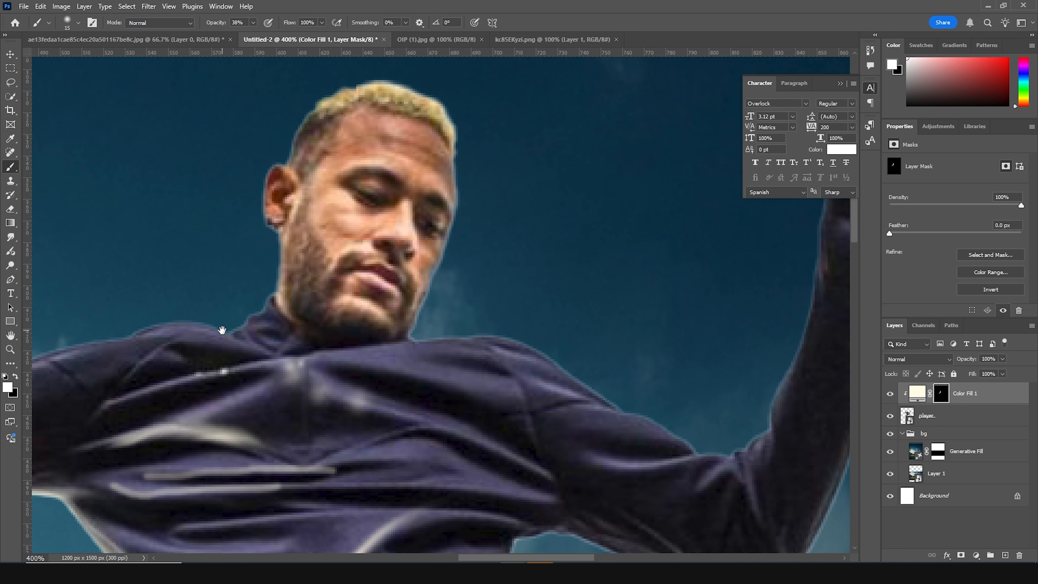
{"action": "mouse_move", "coordinate": [271, 236]}
{"action": "left_mouse_down"}
{"action": "mouse_move", "coordinate": [270, 286]}
{"action": "mouse_move", "coordinate": [286, 234]}
{"action": "mouse_move", "coordinate": [265, 305]}
{"action": "mouse_move", "coordinate": [276, 269]}
{"action": "mouse_move", "coordinate": [250, 316]}
{"action": "mouse_move", "coordinate": [147, 321]}
{"action": "left_mouse_up"}
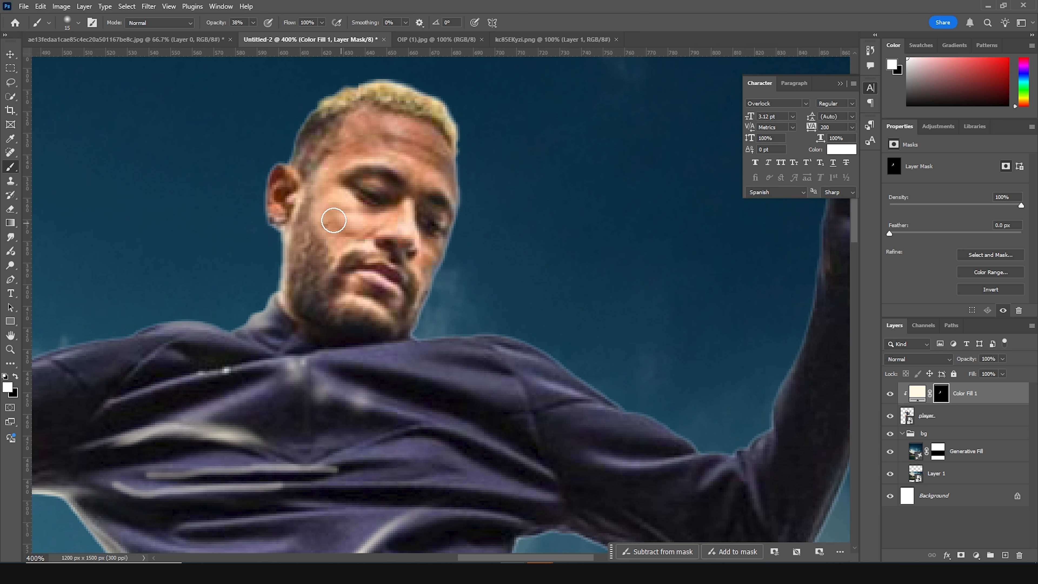
{"action": "key", "text": "bracketright"}
{"action": "left_click_drag", "start_coordinate": [342, 215], "coordinate": [336, 232]}
- Smudge the new upper chest, fold and collar highlights so their ends blend into the shirt
{"action": "key", "text": "bracketleft"}
{"action": "key", "text": "bracketleft"}
{"action": "key", "text": "bracketleft"}
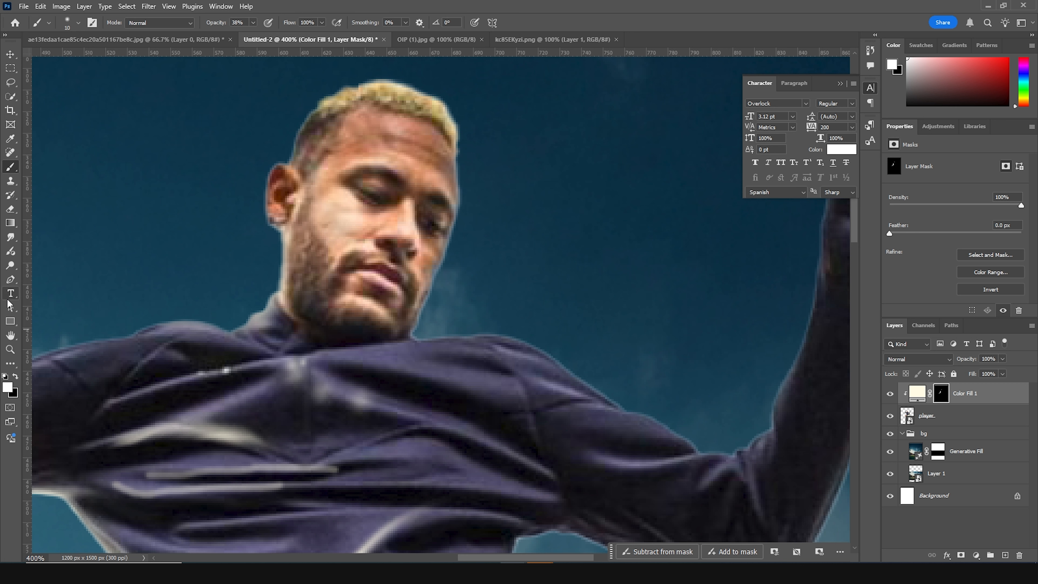
{"action": "left_click_drag", "start_coordinate": [11, 237], "coordinate": [56, 257]}
{"action": "left_click", "coordinate": [56, 257]}
{"action": "key", "text": "bracketright"}
{"action": "key", "text": "bracketright"}
{"action": "key", "text": "bracketright"}
{"action": "key", "text": "bracketleft"}
{"action": "key", "text": "bracketleft"}
{"action": "mouse_move", "coordinate": [229, 435]}
{"action": "left_mouse_down"}
{"action": "mouse_move", "coordinate": [271, 464]}
{"action": "mouse_move", "coordinate": [306, 446]}
{"action": "mouse_move", "coordinate": [374, 474]}
{"action": "left_mouse_up"}
{"action": "left_click_drag", "start_coordinate": [149, 474], "coordinate": [461, 467]}
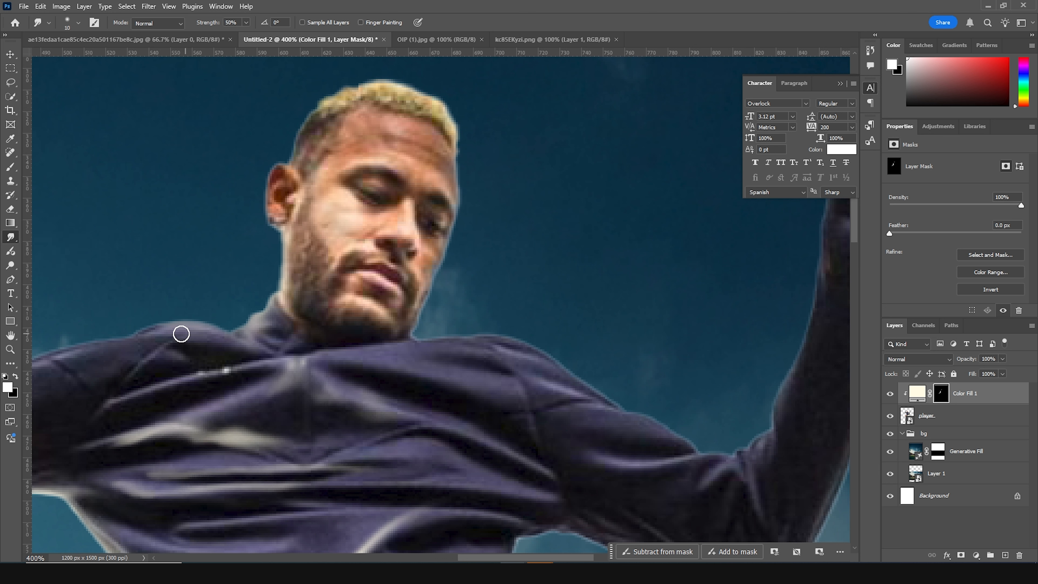
{"action": "mouse_move", "coordinate": [241, 338]}
{"action": "left_mouse_down"}
{"action": "mouse_move", "coordinate": [267, 346]}
{"action": "mouse_move", "coordinate": [301, 330]}
{"action": "mouse_move", "coordinate": [323, 345]}
{"action": "left_mouse_up"}
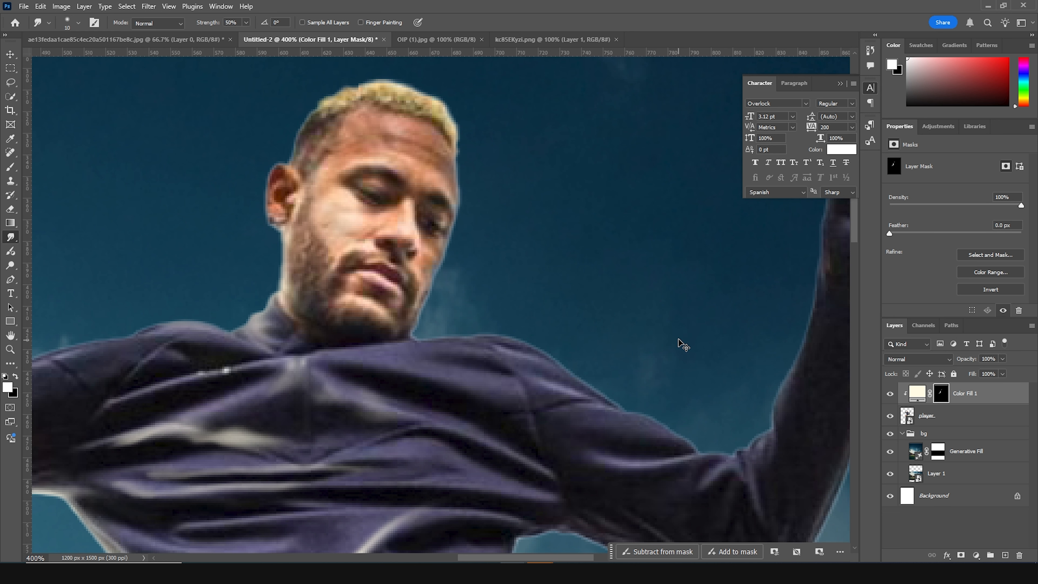
- Set the blend mode of the Color Fill 1 rim light layer to Screen
{"action": "key", "text": "ctrl+minus"}
{"action": "key", "text": "ctrl+minus"}
{"action": "key", "text": "ctrl+minus"}
{"action": "key", "text": "ctrl+minus"}
{"action": "key", "text": "ctrl+plus"}
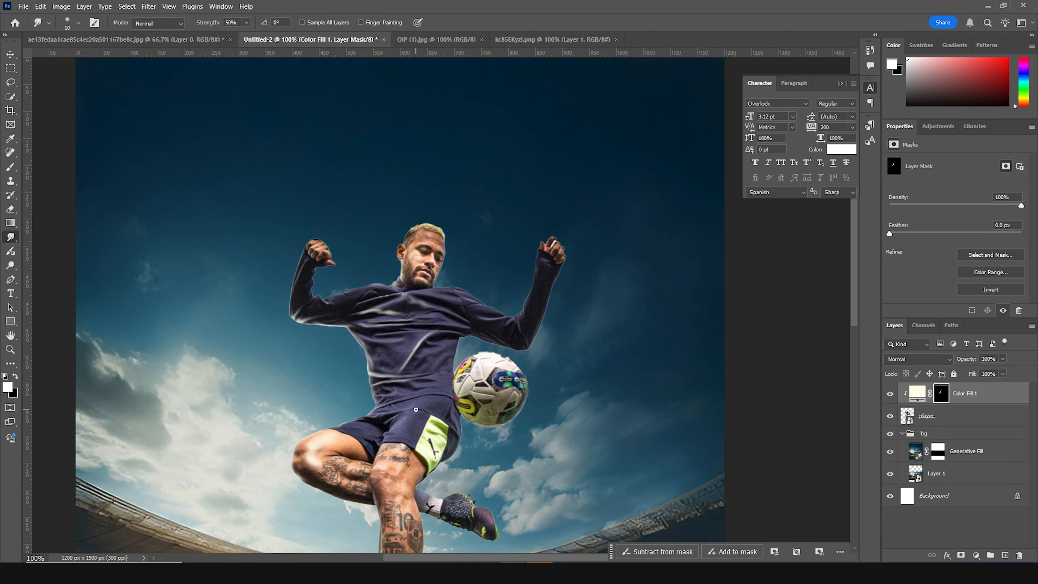
{"action": "scroll", "coordinate": [731, 447], "scroll_direction": "down", "scroll_amount": 3}
{"action": "left_click", "coordinate": [920, 400]}
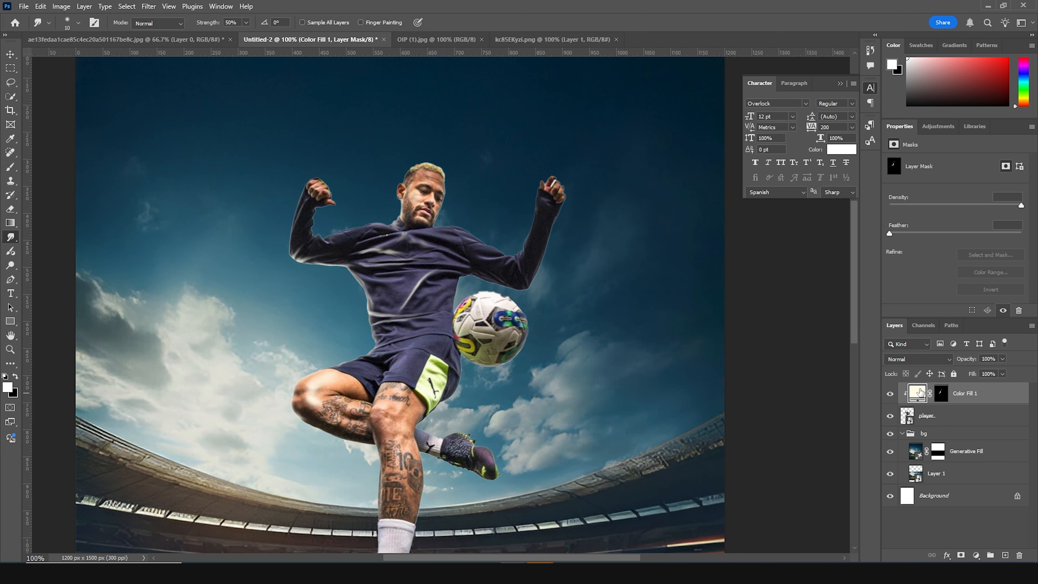
{"action": "left_click", "coordinate": [908, 360]}
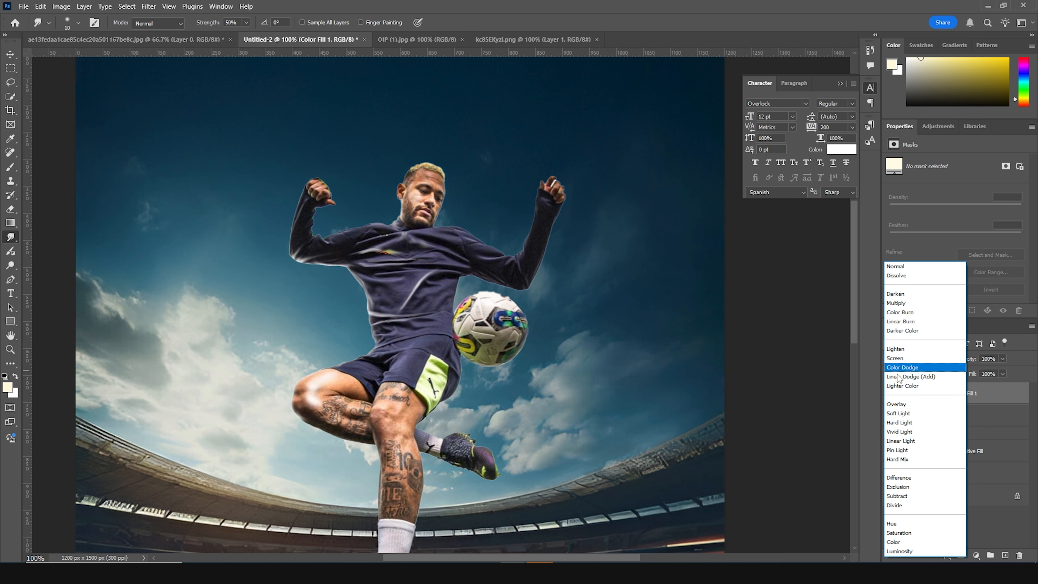
{"action": "left_click", "coordinate": [896, 358]}
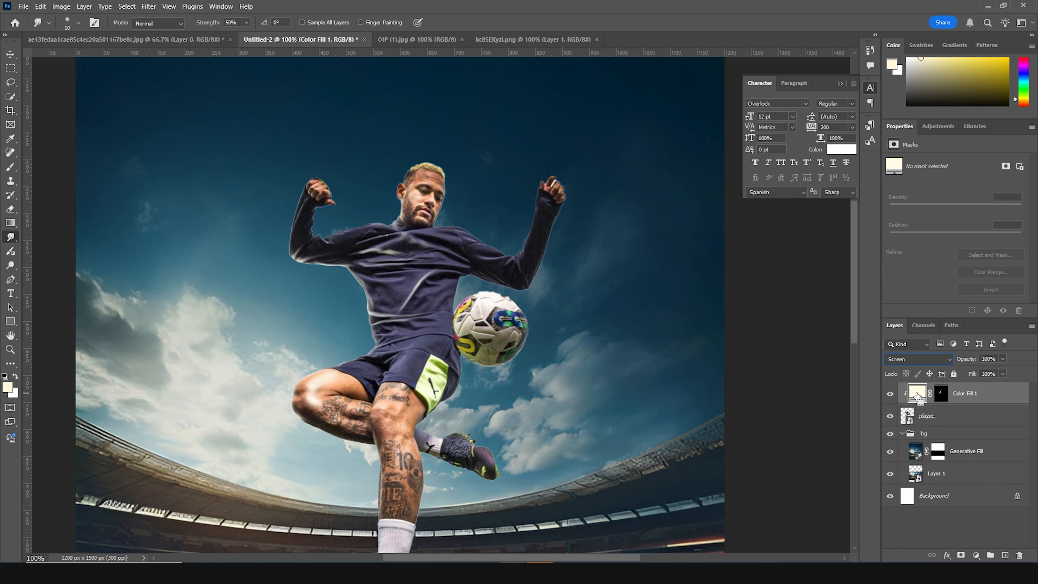
- Duplicate the Color Fill 1 layer and clip the duplicate to the player
{"action": "key", "text": "ctrl+j"}
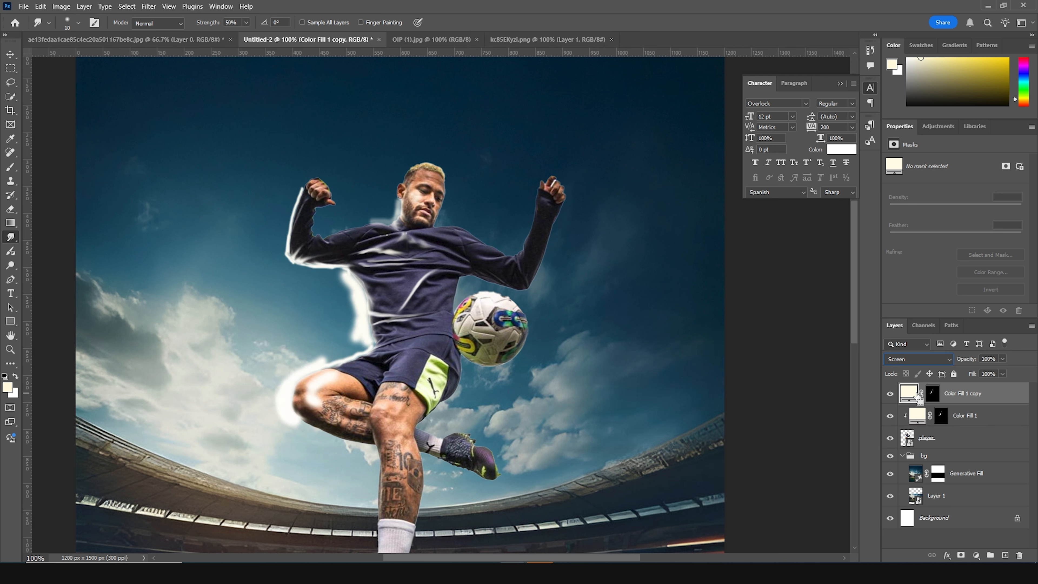
{"action": "right_click", "coordinate": [984, 399]}
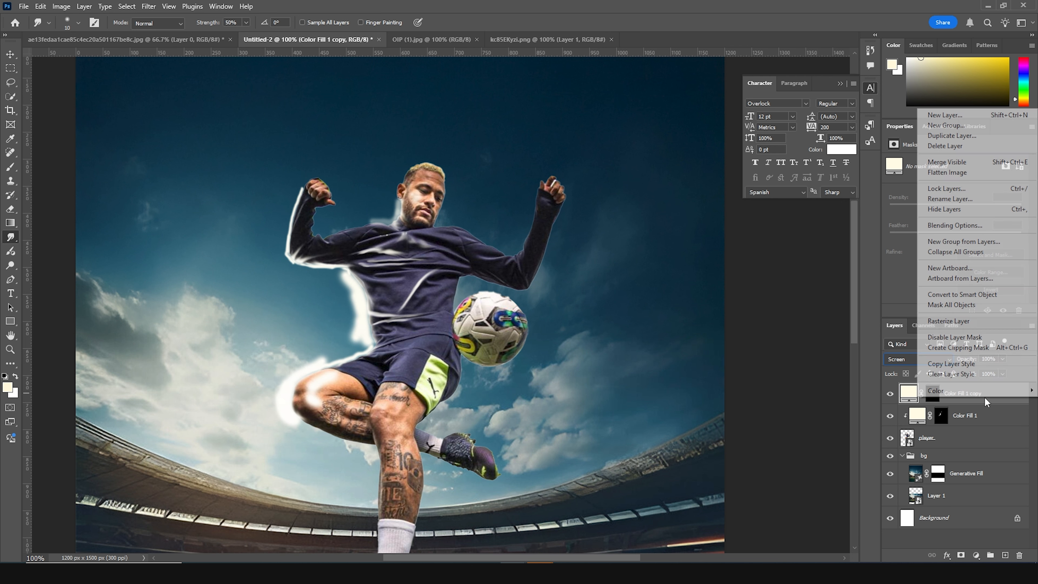
{"action": "left_click", "coordinate": [956, 364]}
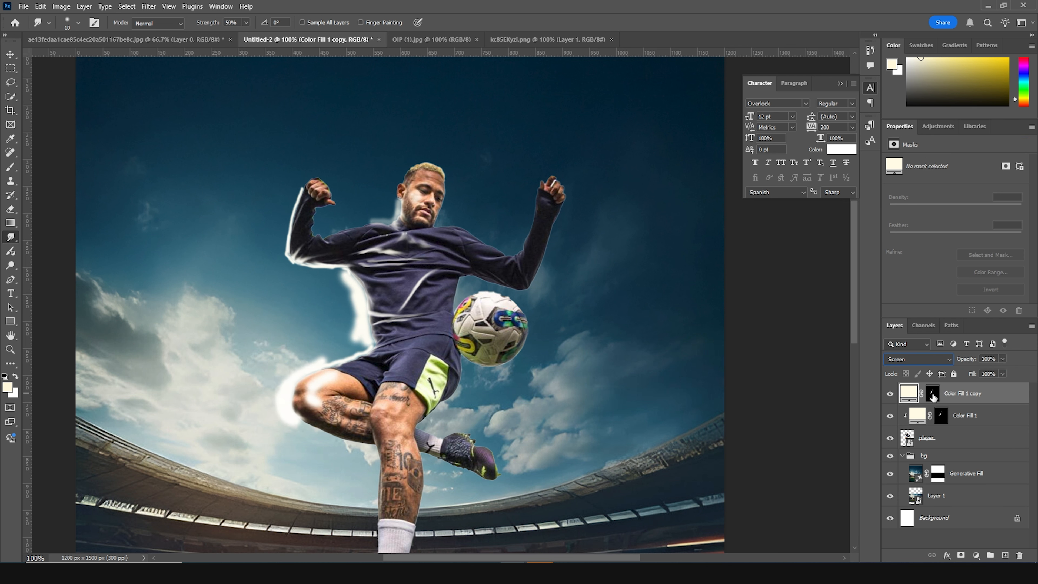
{"action": "right_click", "coordinate": [956, 400]}
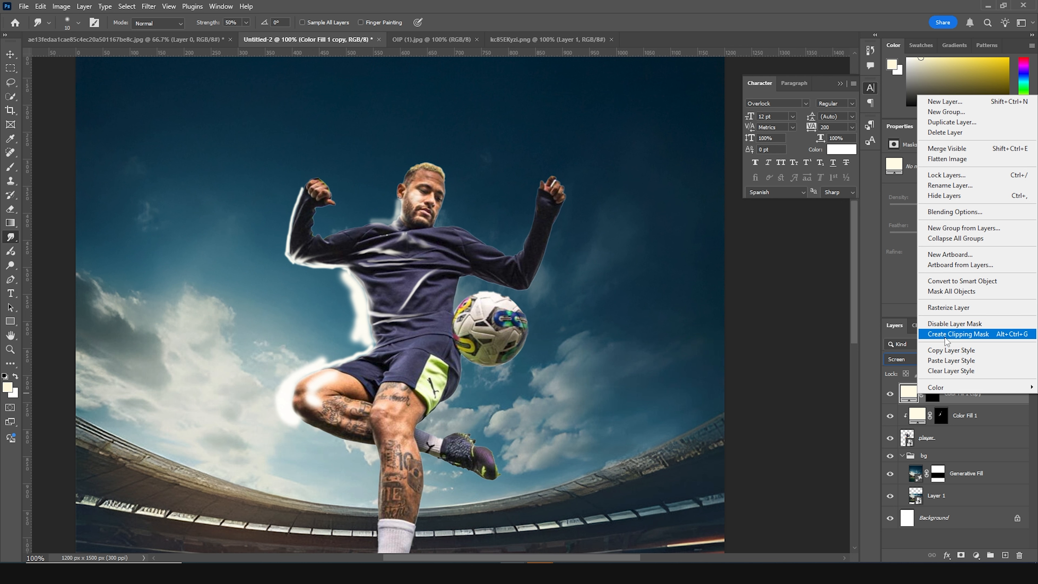
{"action": "left_click", "coordinate": [948, 336]}
- Paint the duplicated fill's mask with a soft 250 px brush at 38% opacity to broaden the player's rim light
{"action": "left_click", "coordinate": [941, 395]}
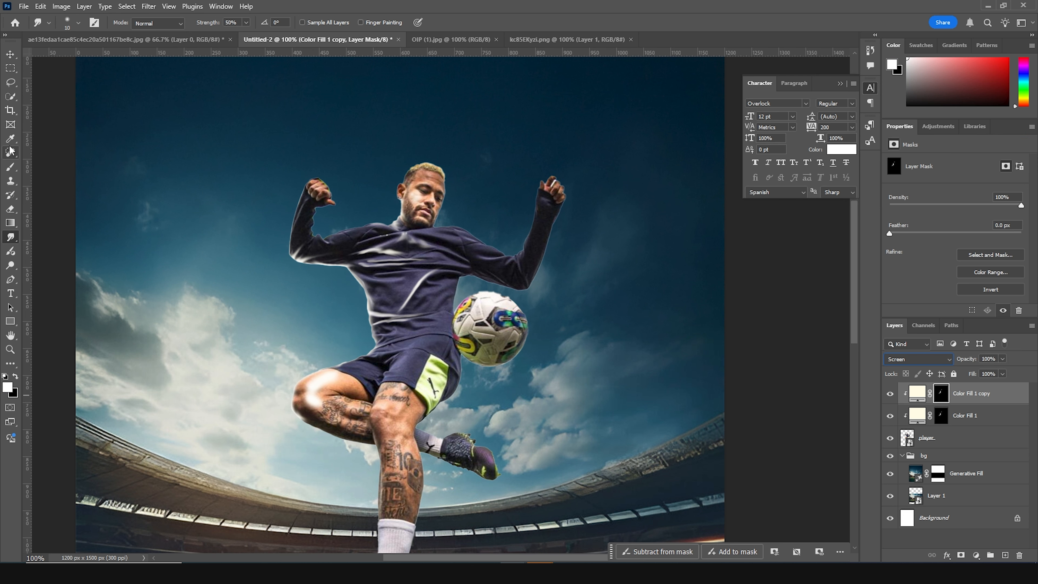
{"action": "left_click", "coordinate": [14, 166]}
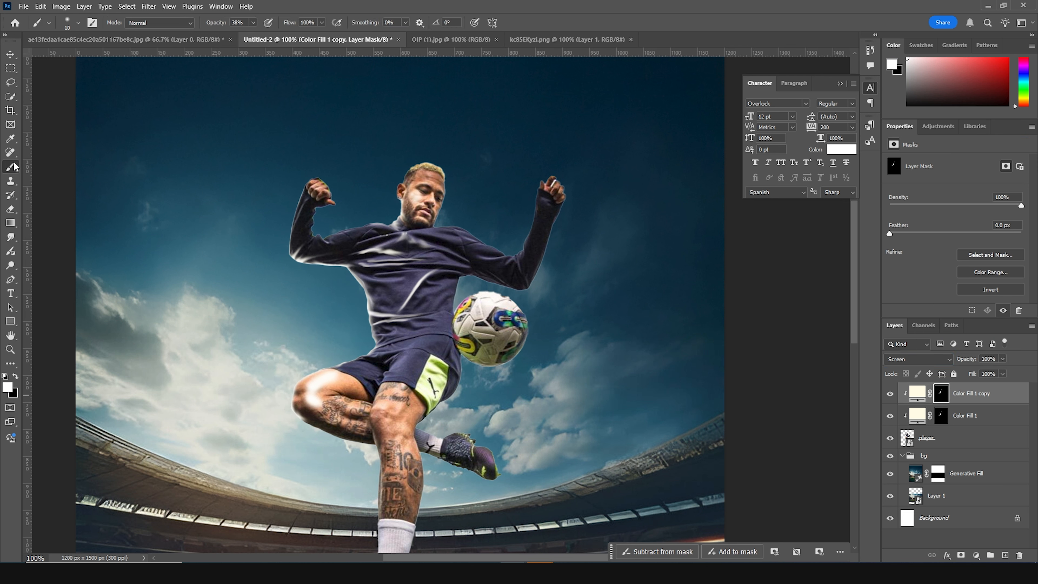
{"action": "left_click", "coordinate": [75, 25]}
{"action": "double_click", "coordinate": [72, 165]}
{"action": "key", "text": "bracketright"}
{"action": "key", "text": "bracketright"}
{"action": "key", "text": "bracketright"}
{"action": "key", "text": "bracketright"}
{"action": "key", "text": "bracketright"}
{"action": "key", "text": "bracketright"}
{"action": "key", "text": "bracketright"}
{"action": "key", "text": "bracketright"}
{"action": "key", "text": "bracketright"}
{"action": "key", "text": "bracketright"}
{"action": "key", "text": "bracketright"}
{"action": "key", "text": "bracketright"}
{"action": "key", "text": "bracketright"}
{"action": "key", "text": "bracketright"}
{"action": "key", "text": "bracketright"}
{"action": "key", "text": "bracketright"}
{"action": "key", "text": "bracketright"}
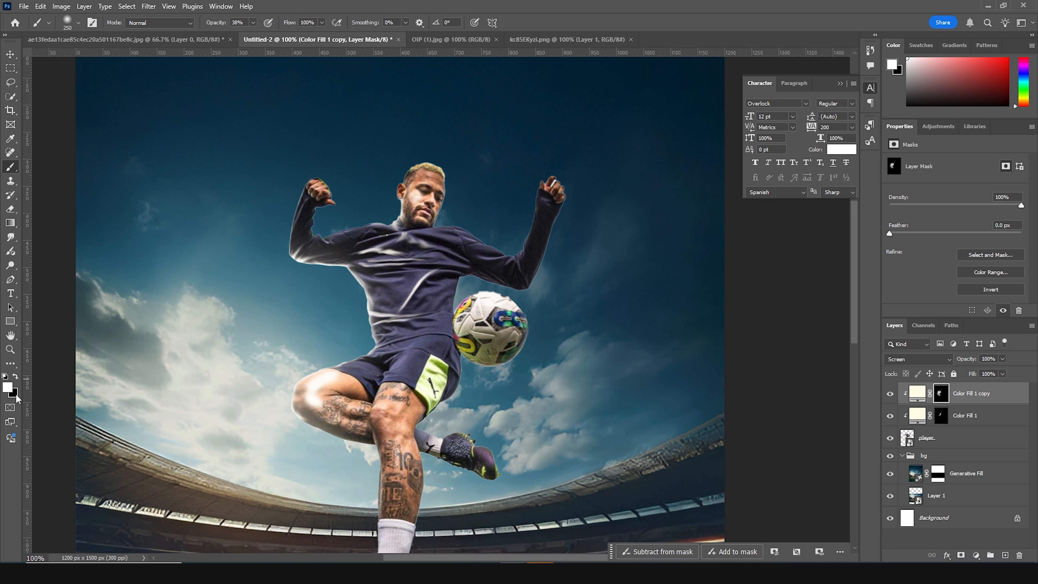
- Paint black on the duplicated fill's mask, raising brush opacity to 100%, to trim the glow from the torso and bent leg
{"action": "left_click", "coordinate": [15, 377]}
{"action": "mouse_move", "coordinate": [415, 320]}
{"action": "left_mouse_down"}
{"action": "mouse_move", "coordinate": [428, 305]}
{"action": "mouse_move", "coordinate": [405, 254]}
{"action": "mouse_move", "coordinate": [399, 378]}
{"action": "mouse_move", "coordinate": [347, 398]}
{"action": "mouse_move", "coordinate": [343, 410]}
{"action": "mouse_move", "coordinate": [376, 409]}
{"action": "left_mouse_up"}
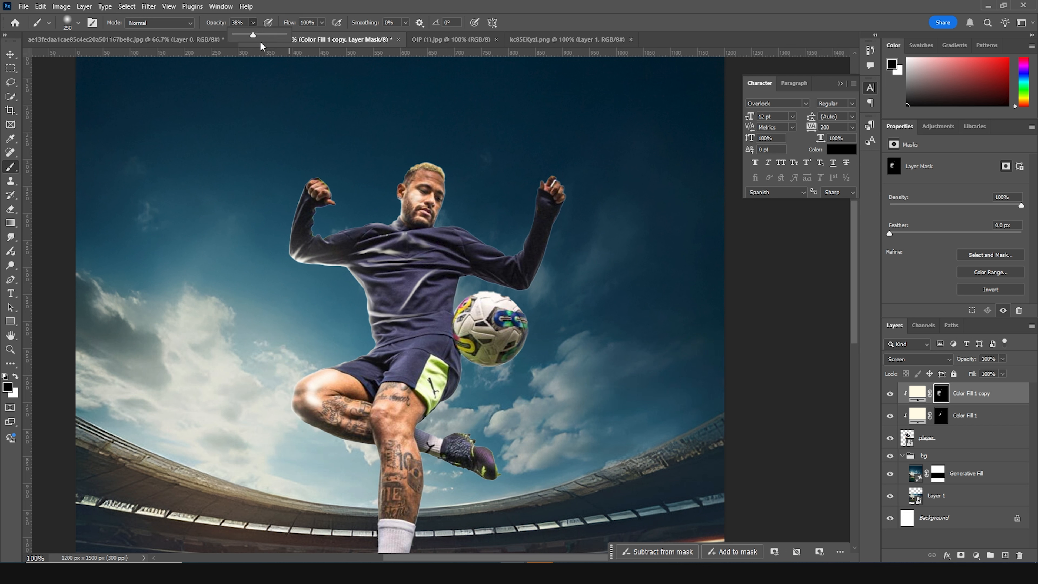
{"action": "left_click_drag", "start_coordinate": [252, 34], "coordinate": [290, 35]}
{"action": "mouse_move", "coordinate": [389, 405]}
{"action": "left_mouse_down"}
{"action": "mouse_move", "coordinate": [363, 441]}
{"action": "mouse_move", "coordinate": [335, 447]}
{"action": "left_mouse_up"}
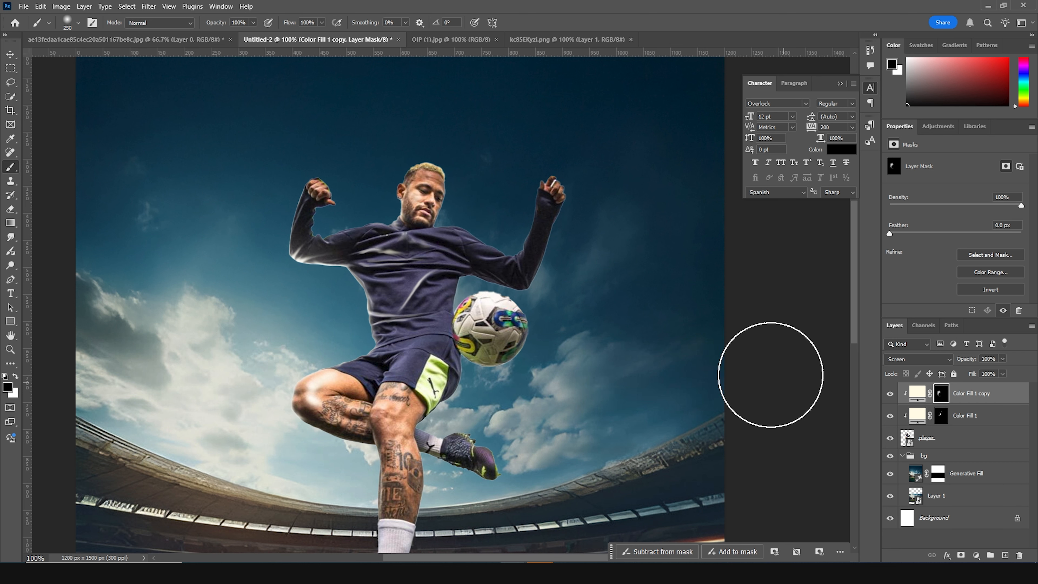
- Compare the player with and without the duplicated fill and mask out more of its glow with a 300 px black brush
{"action": "left_click", "coordinate": [917, 395]}
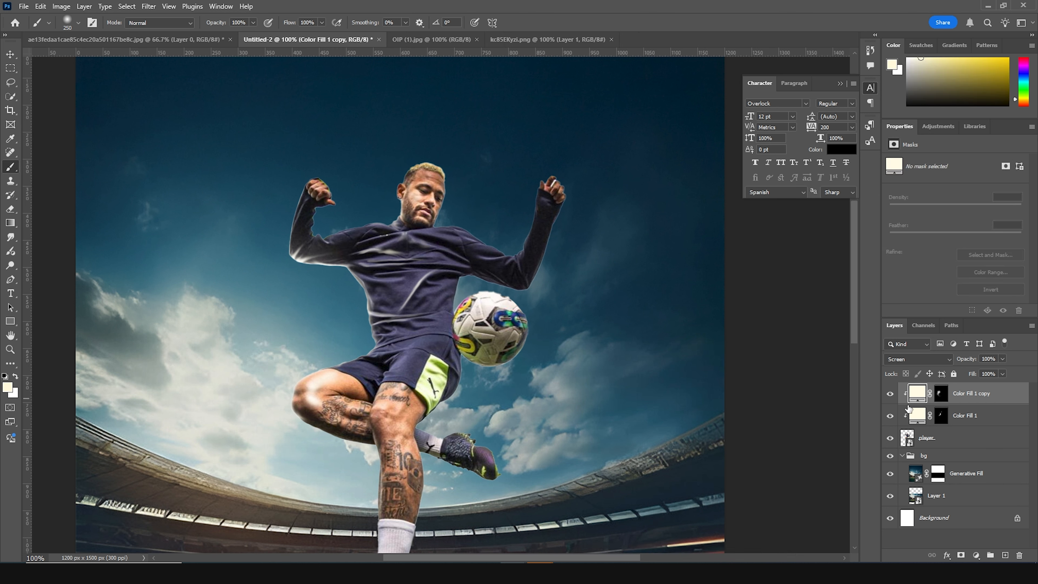
{"action": "left_click", "coordinate": [890, 394]}
{"action": "left_click", "coordinate": [890, 394]}
{"action": "key", "text": "x"}
{"action": "left_click", "coordinate": [941, 393]}
{"action": "key", "text": "]"}
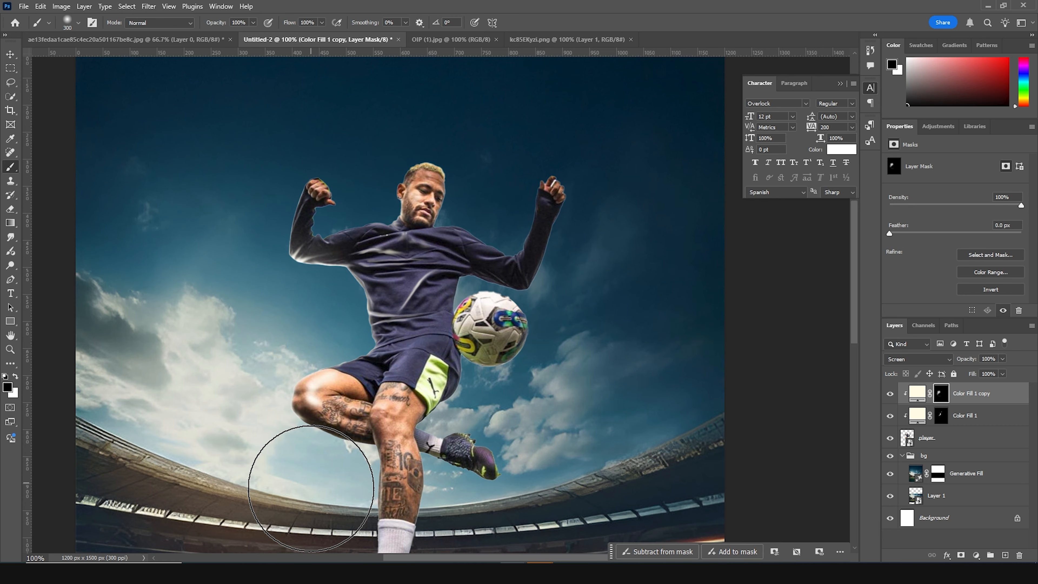
{"action": "left_click_drag", "start_coordinate": [327, 409], "coordinate": [419, 236]}
{"action": "left_click", "coordinate": [891, 393]}
- On a new top layer, dab an 800 px soft cream glow over the clouds beside the player and blend it as Screen
{"action": "left_click_drag", "start_coordinate": [485, 198], "coordinate": [467, 357]}
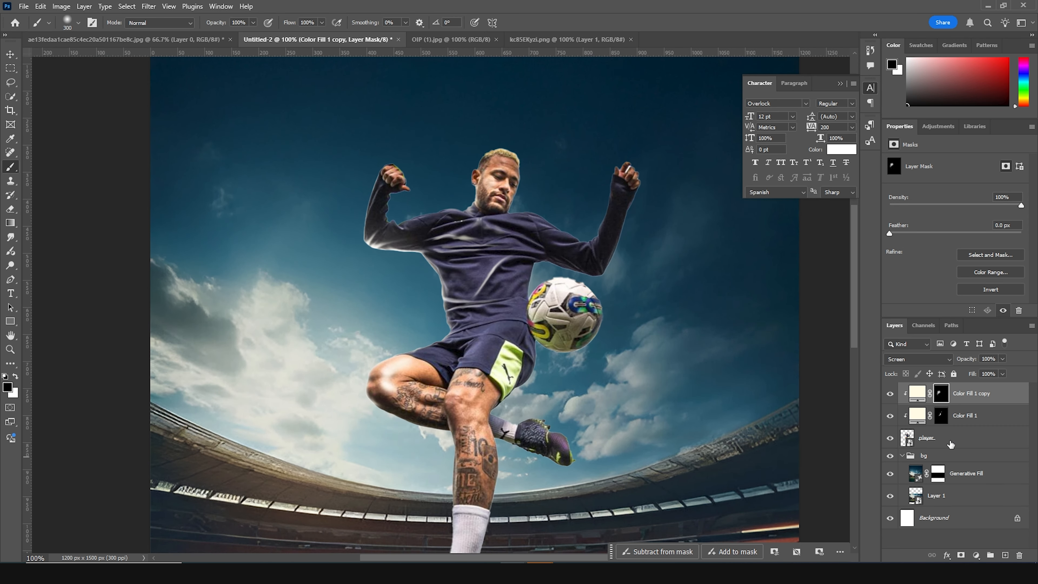
{"action": "left_click", "coordinate": [1004, 555]}
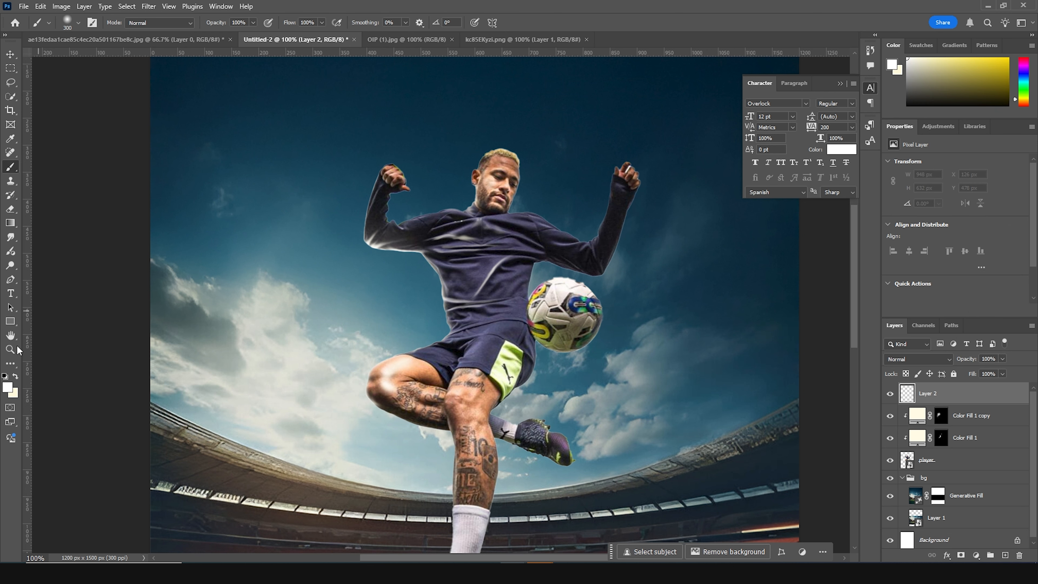
{"action": "left_click", "coordinate": [16, 377]}
{"action": "key", "text": "bracketright"}
{"action": "key", "text": "bracketright"}
{"action": "key", "text": "bracketright"}
{"action": "key", "text": "bracketright"}
{"action": "key", "text": "bracketright"}
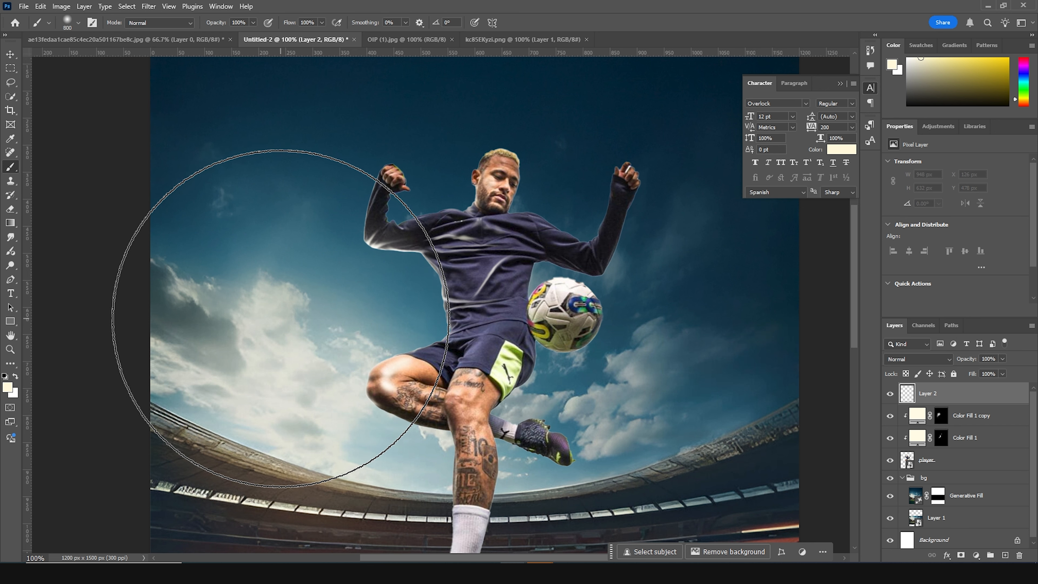
{"action": "left_click", "coordinate": [270, 315]}
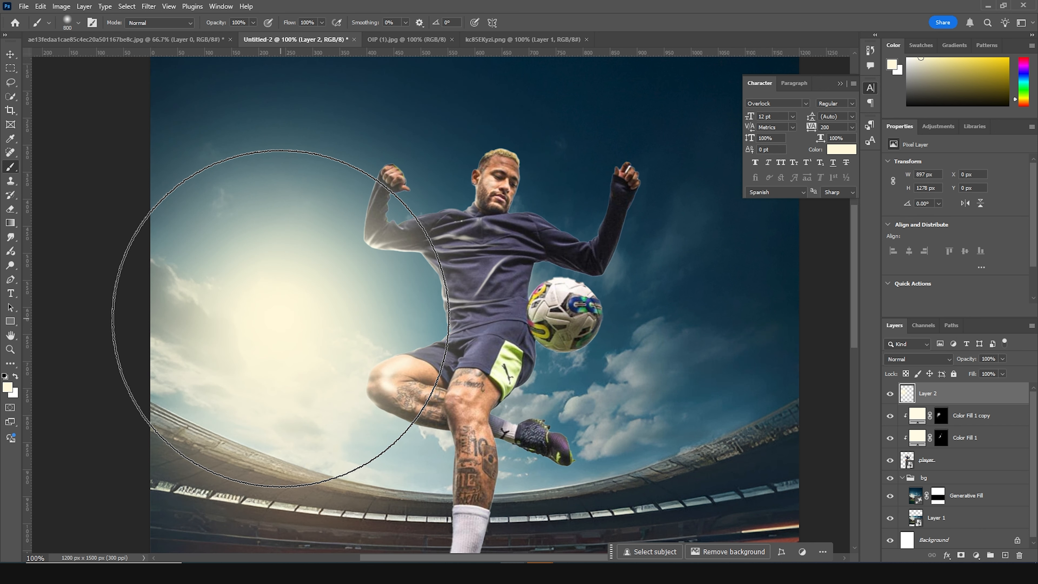
{"action": "left_click", "coordinate": [914, 360]}
{"action": "left_click", "coordinate": [904, 354]}
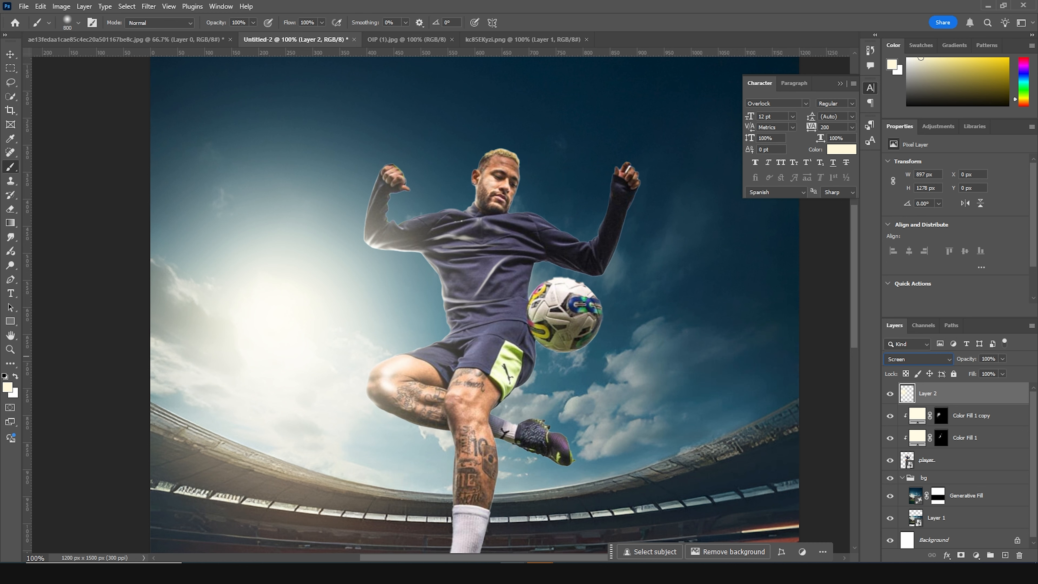
- Examine the whole poster to judge the sun glow against the player and stadium
{"action": "key", "text": "v"}
{"action": "left_click", "coordinate": [507, 209]}
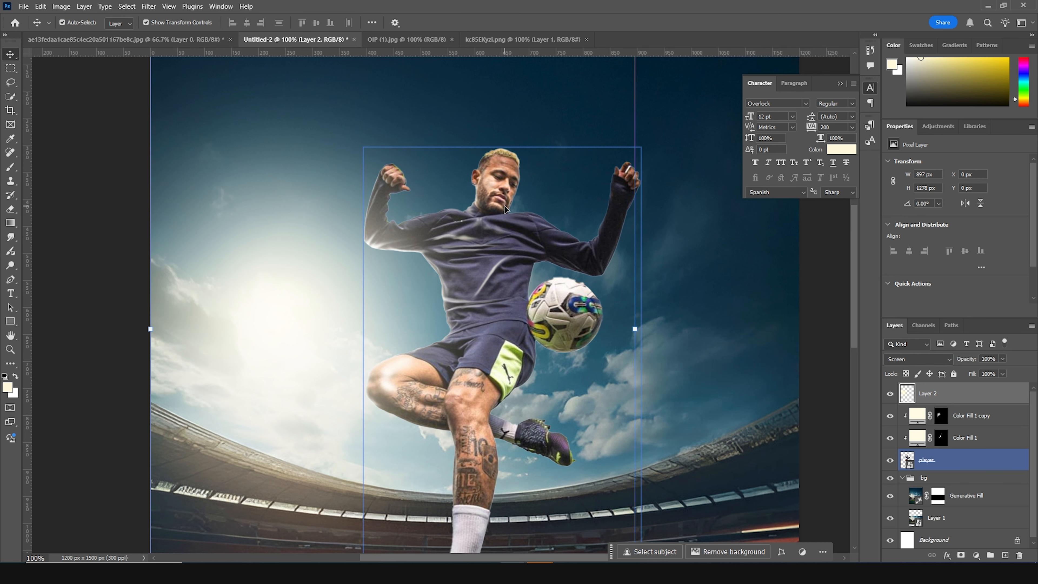
{"action": "left_click", "coordinate": [733, 268]}
{"action": "key", "text": "ctrl+minus"}
{"action": "key", "text": "ctrl+minus"}
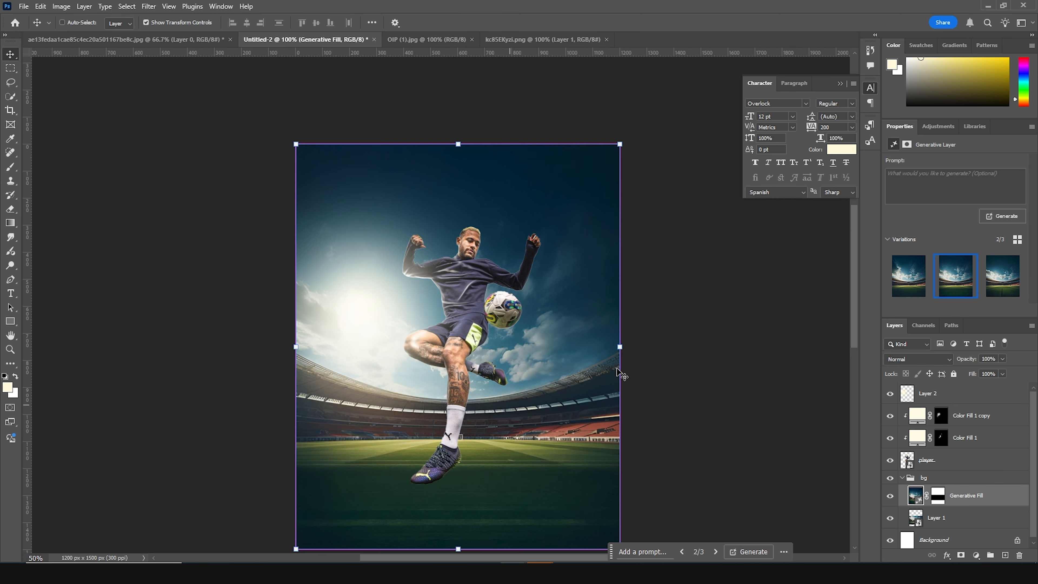
{"action": "key", "text": "ctrl+minus"}
{"action": "key", "text": "ctrl+plus"}
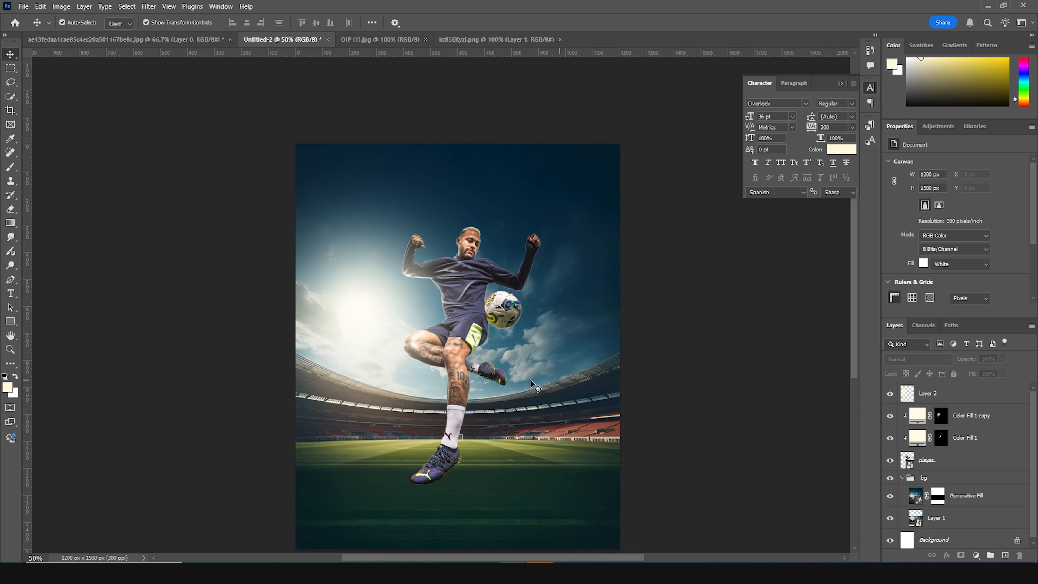
{"action": "key", "text": "ctrl+plus"}
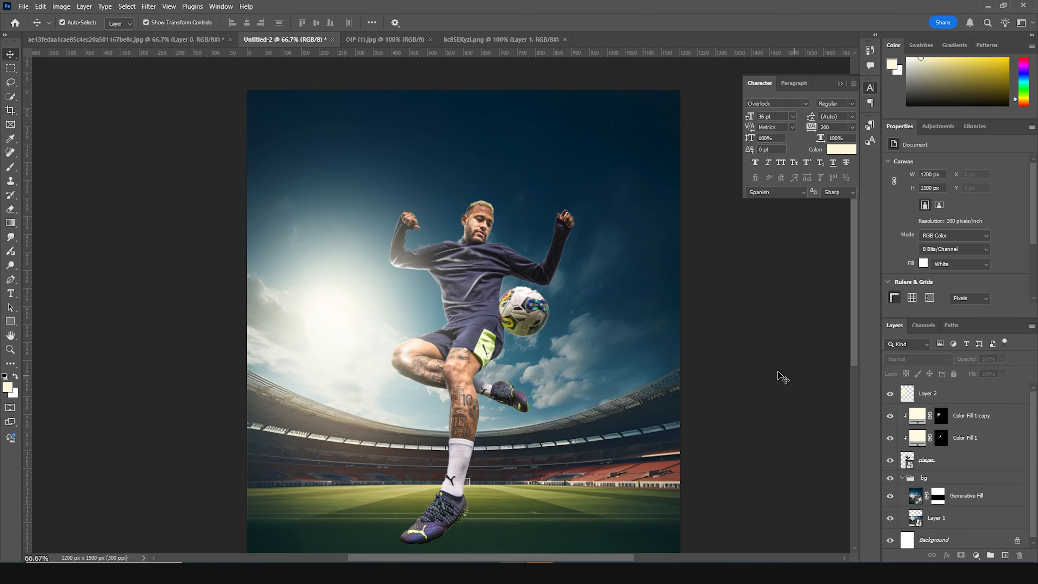
- Add a Curves adjustment above the duplicated colour fill, lower its upper midtones to darken, and clip it to the player
{"action": "scroll", "coordinate": [450, 258], "scroll_direction": "down", "scroll_amount": 2}
{"action": "left_click", "coordinate": [453, 278]}
{"action": "left_click", "coordinate": [923, 418]}
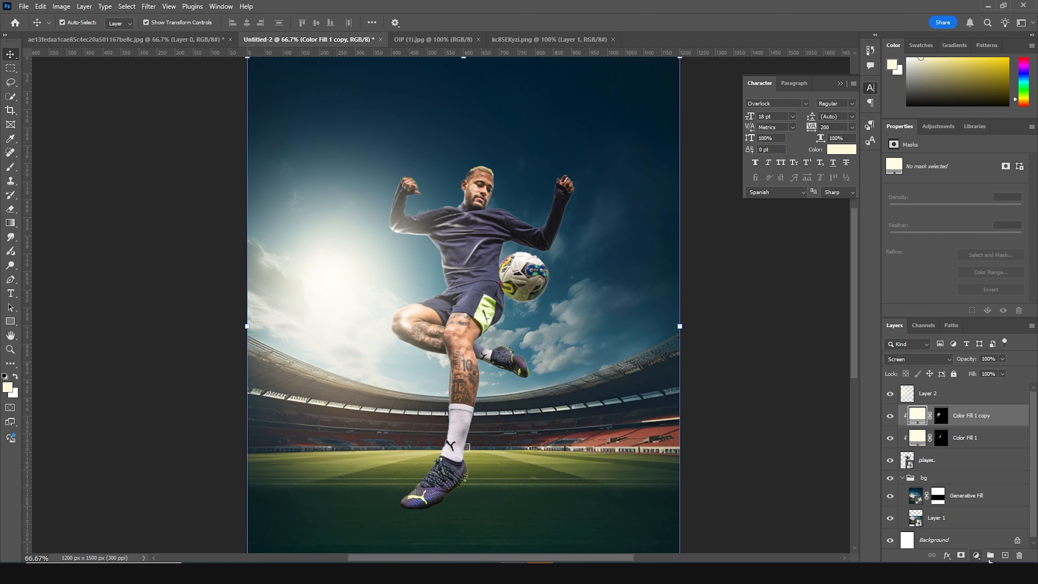
{"action": "left_click", "coordinate": [976, 555]}
{"action": "left_click", "coordinate": [969, 416]}
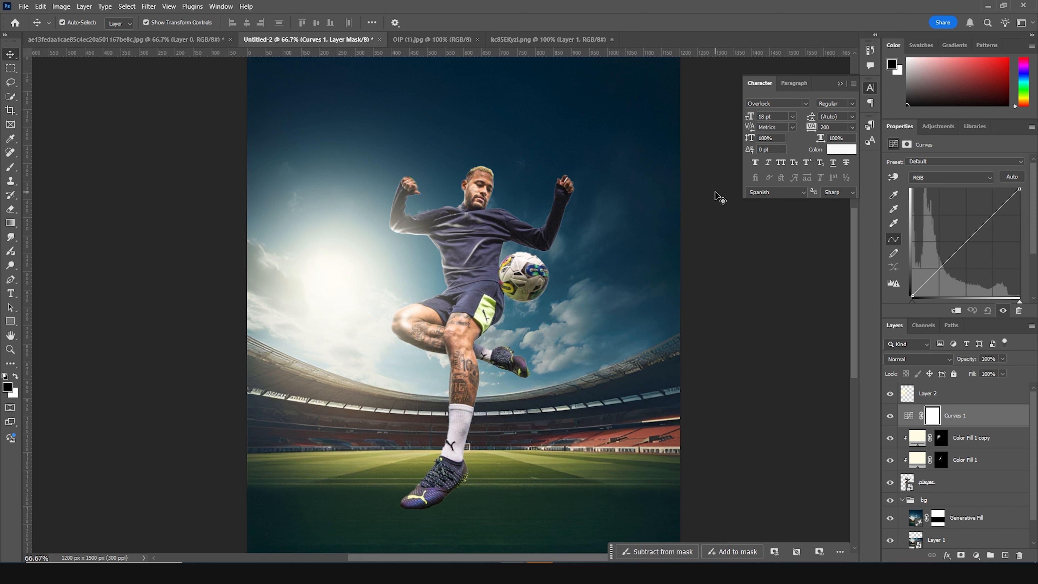
{"action": "mouse_move", "coordinate": [975, 234]}
{"action": "left_mouse_down"}
{"action": "mouse_move", "coordinate": [984, 262]}
{"action": "mouse_move", "coordinate": [984, 244]}
{"action": "left_mouse_up"}
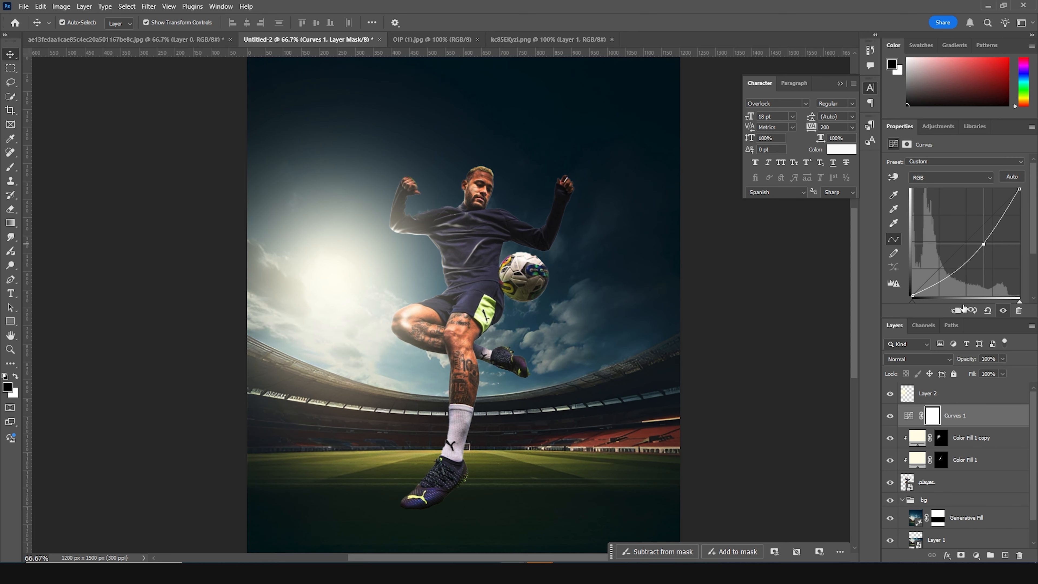
{"action": "left_click", "coordinate": [955, 311]}
- Invert the Curves layer mask to black and ready the brush with white as the foreground colour
{"action": "left_click", "coordinate": [425, 281]}
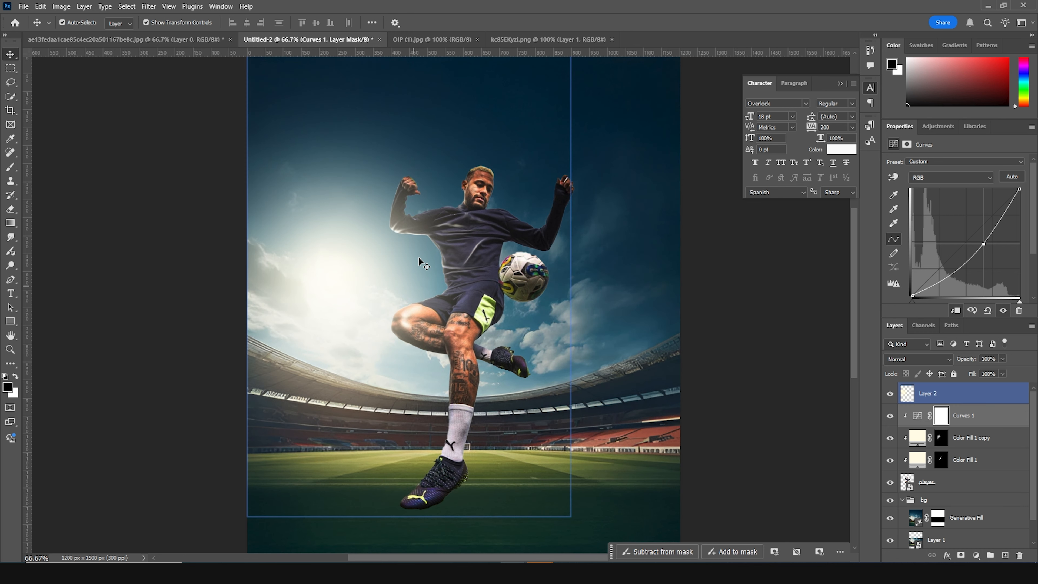
{"action": "key", "text": "b"}
{"action": "left_click", "coordinate": [941, 423]}
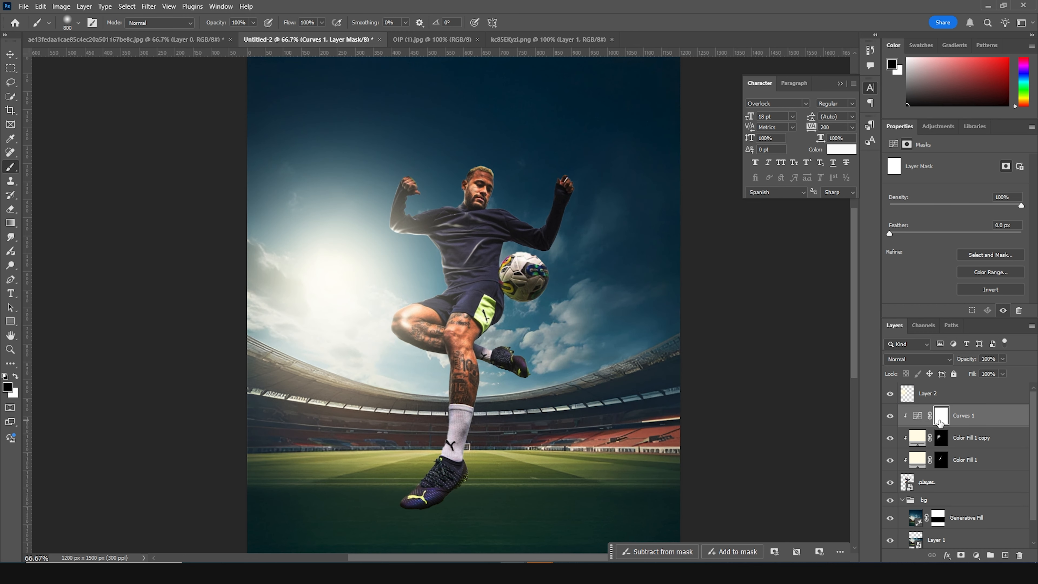
{"action": "key", "text": "ctrl+i"}
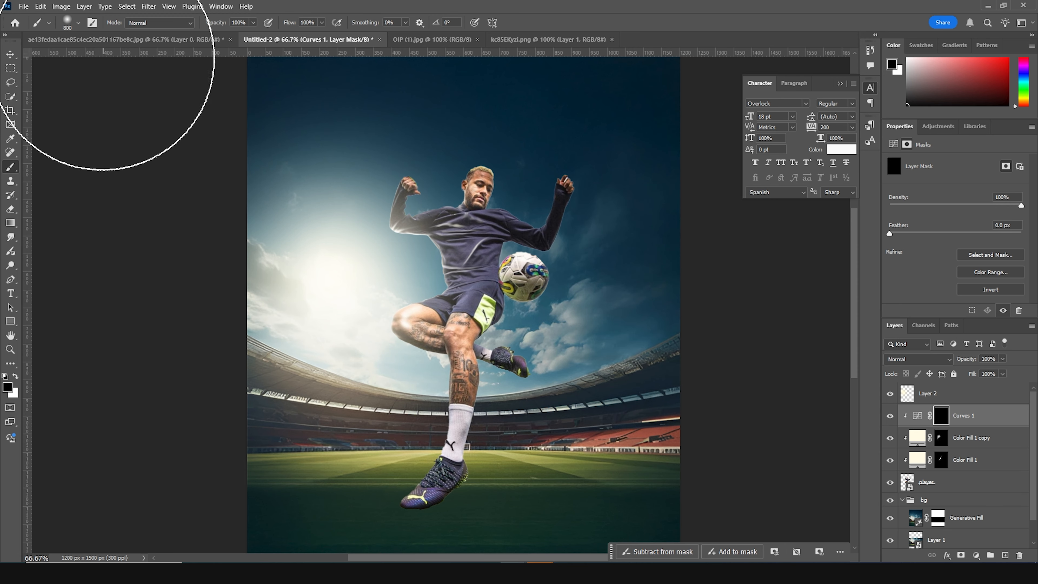
{"action": "left_click", "coordinate": [16, 377]}
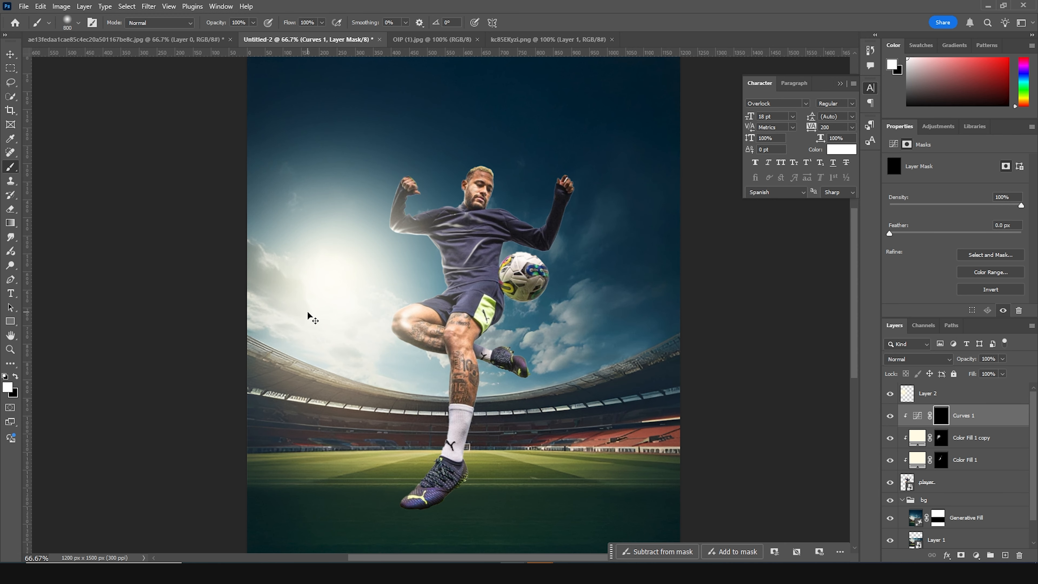
- Paint white on the Curves mask with a 70 px brush to darken the player's body, legs and boots on the shaded side
{"action": "key", "text": "ctrl+plus"}
{"action": "key", "text": "ctrl+plus"}
{"action": "key", "text": "bracketleft"}
{"action": "key", "text": "bracketleft"}
{"action": "key", "text": "bracketleft"}
{"action": "key", "text": "bracketleft"}
{"action": "key", "text": "bracketleft"}
{"action": "key", "text": "bracketleft"}
{"action": "key", "text": "bracketleft"}
{"action": "key", "text": "bracketleft"}
{"action": "key", "text": "bracketleft"}
{"action": "key", "text": "bracketleft"}
{"action": "key", "text": "bracketleft"}
{"action": "key", "text": "bracketleft"}
{"action": "key", "text": "bracketleft"}
{"action": "key", "text": "bracketleft"}
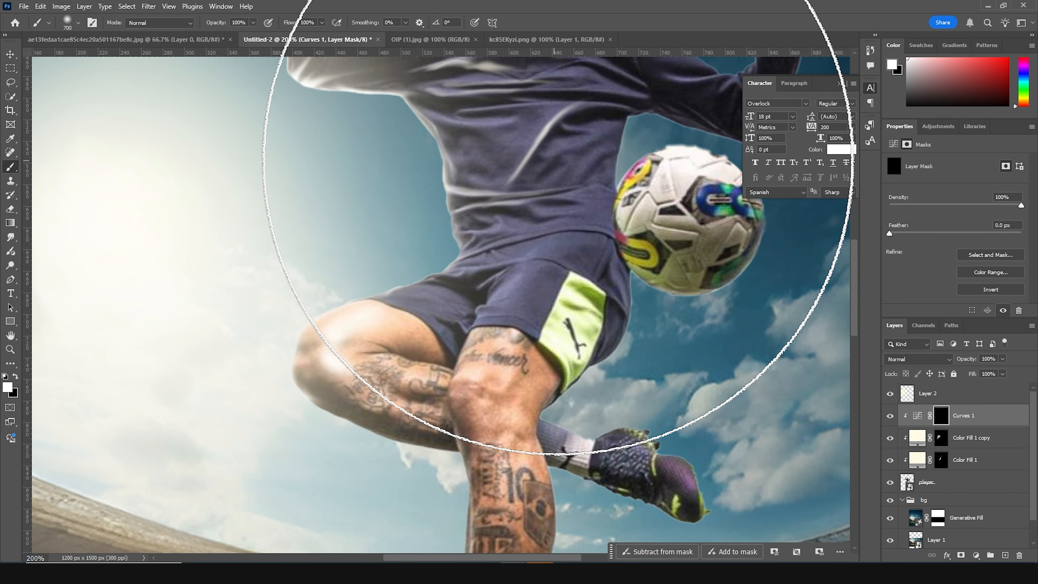
{"action": "left_click_drag", "start_coordinate": [608, 127], "coordinate": [562, 205]}
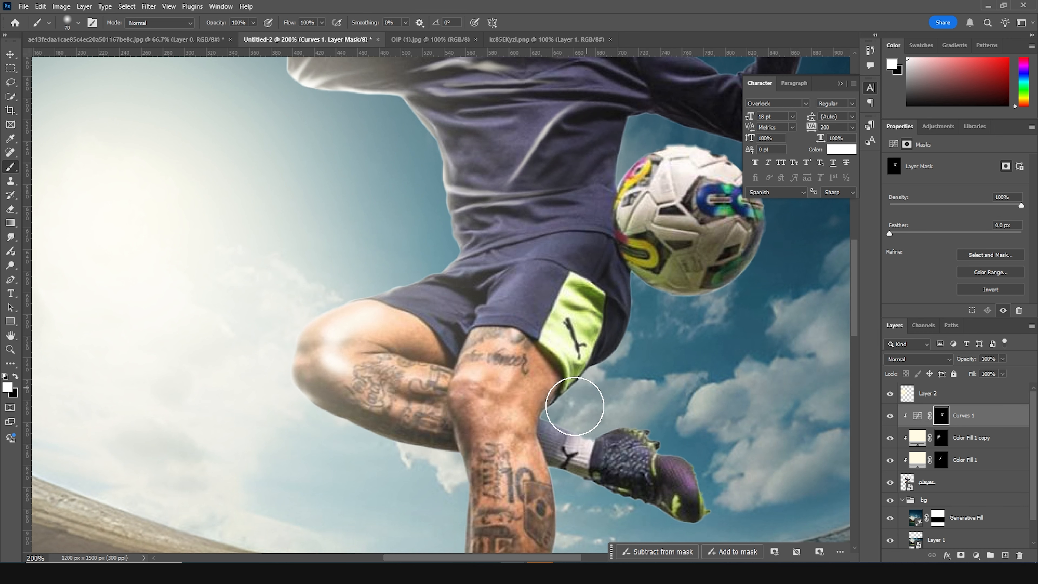
{"action": "mouse_move", "coordinate": [616, 417]}
{"action": "left_mouse_down"}
{"action": "mouse_move", "coordinate": [648, 421]}
{"action": "mouse_move", "coordinate": [726, 505]}
{"action": "left_mouse_up"}
{"action": "left_click_drag", "start_coordinate": [480, 295], "coordinate": [443, 339]}
{"action": "left_click_drag", "start_coordinate": [490, 229], "coordinate": [542, 237]}
{"action": "left_click_drag", "start_coordinate": [603, 167], "coordinate": [510, 324]}
{"action": "mouse_move", "coordinate": [514, 168]}
{"action": "left_mouse_down"}
{"action": "mouse_move", "coordinate": [616, 213]}
{"action": "mouse_move", "coordinate": [706, 100]}
{"action": "left_mouse_up"}
{"action": "mouse_move", "coordinate": [648, 225]}
{"action": "left_mouse_down"}
{"action": "mouse_move", "coordinate": [588, 283]}
{"action": "mouse_move", "coordinate": [663, 248]}
{"action": "left_mouse_up"}
{"action": "left_click_drag", "start_coordinate": [499, 419], "coordinate": [503, 245]}
{"action": "mouse_move", "coordinate": [500, 184]}
{"action": "left_mouse_down"}
{"action": "mouse_move", "coordinate": [400, 246]}
{"action": "mouse_move", "coordinate": [457, 186]}
{"action": "left_mouse_up"}
{"action": "key", "text": "x"}
{"action": "left_click", "coordinate": [16, 376]}
{"action": "mouse_move", "coordinate": [531, 258]}
{"action": "left_mouse_down"}
{"action": "mouse_move", "coordinate": [488, 322]}
{"action": "mouse_move", "coordinate": [500, 309]}
{"action": "left_mouse_up"}
{"action": "left_click_drag", "start_coordinate": [523, 353], "coordinate": [553, 94]}
{"action": "mouse_move", "coordinate": [484, 172]}
{"action": "left_mouse_down"}
{"action": "mouse_move", "coordinate": [449, 503]}
{"action": "mouse_move", "coordinate": [564, 289]}
{"action": "left_mouse_up"}
{"action": "left_click_drag", "start_coordinate": [549, 325], "coordinate": [403, 446]}
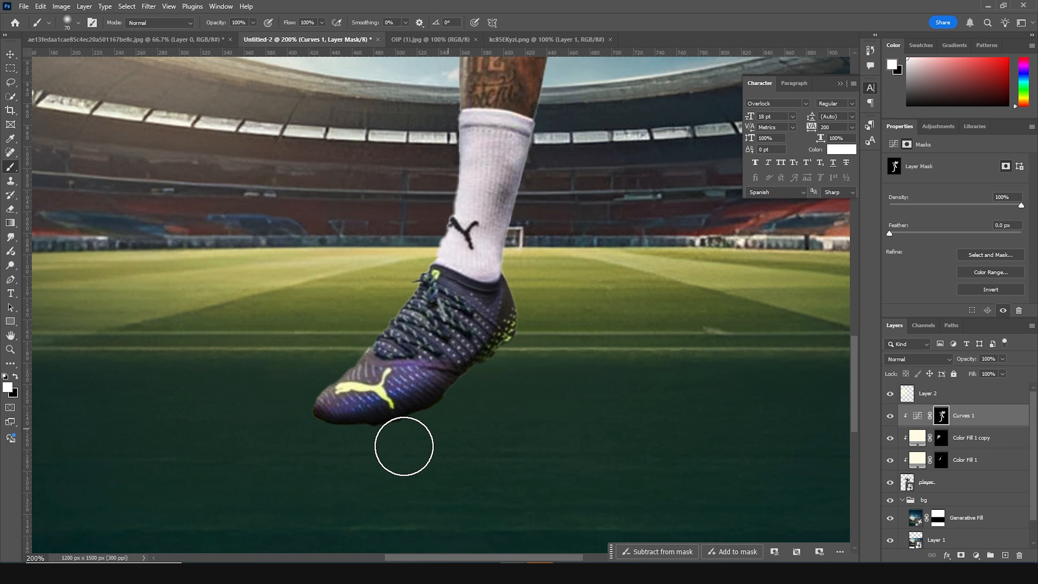
- Add a centred white text line reading NEYMAR in 24 pt Overlock Regular over the sky beside the player
{"action": "key", "text": "ctrl+minus"}
{"action": "key", "text": "ctrl+minus"}
{"action": "key", "text": "ctrl+minus"}
{"action": "key", "text": "ctrl+minus"}
{"action": "key", "text": "ctrl+plus"}
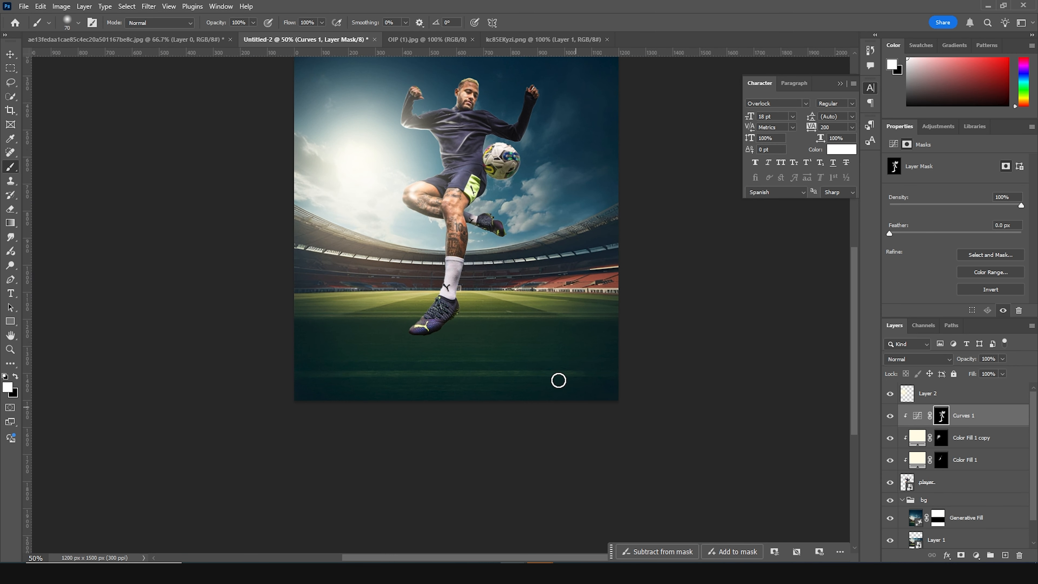
{"action": "left_click_drag", "start_coordinate": [382, 256], "coordinate": [363, 357]}
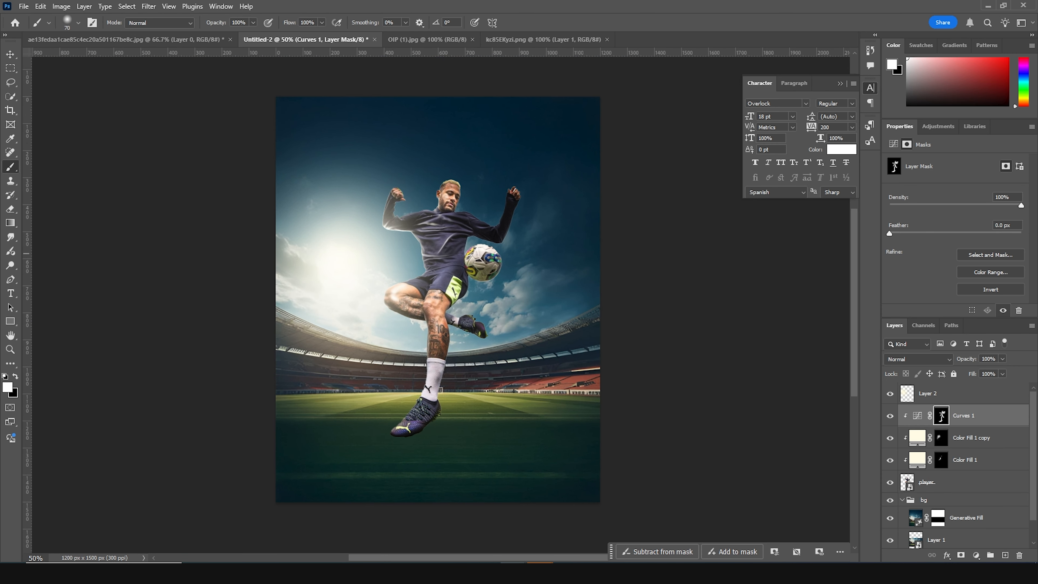
{"action": "left_click", "coordinate": [10, 293]}
{"action": "left_click", "coordinate": [377, 242]}
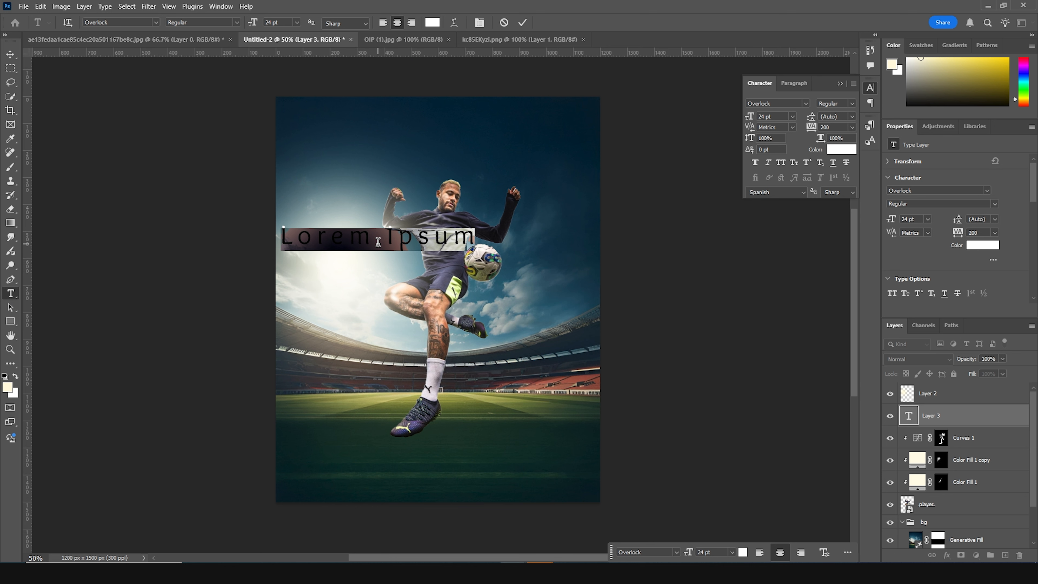
{"action": "type", "text": "NE"}
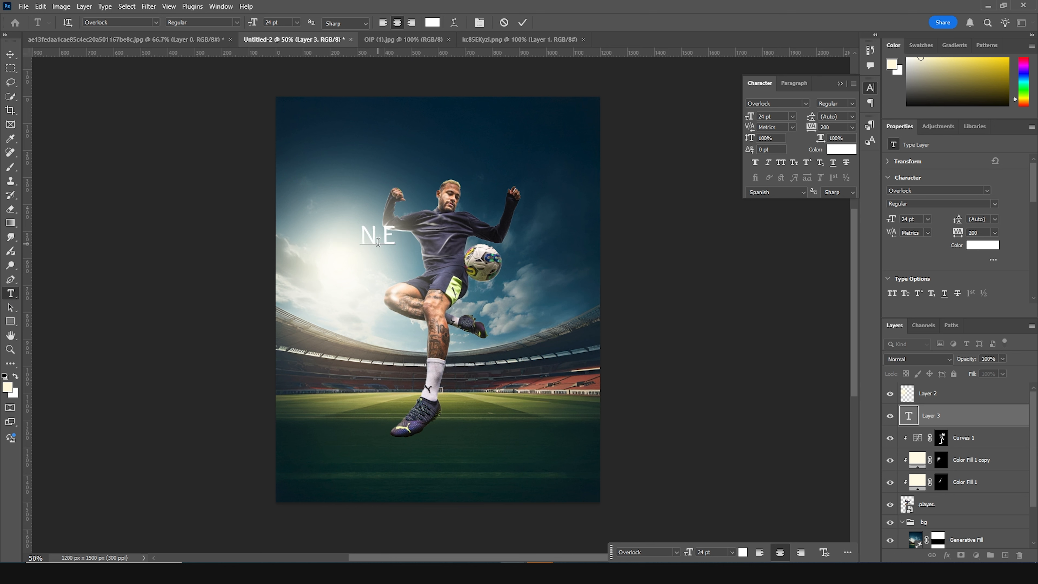
{"action": "type", "text": "YMAR"}
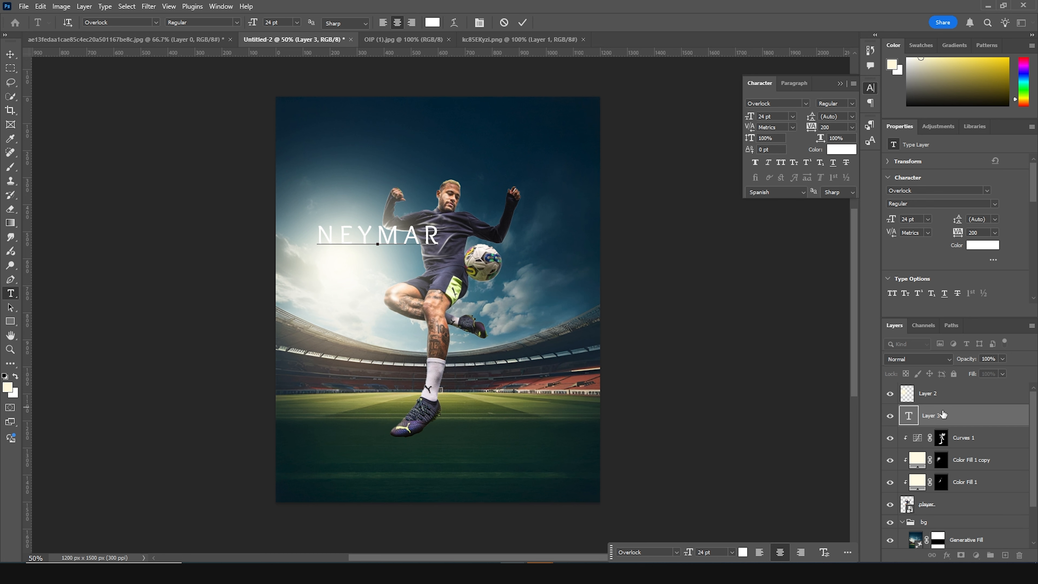
- Set the NEYMAR text in the HighriseDemo Condensed font with tracking 0
{"action": "double_click", "coordinate": [913, 415]}
{"action": "left_click", "coordinate": [986, 190]}
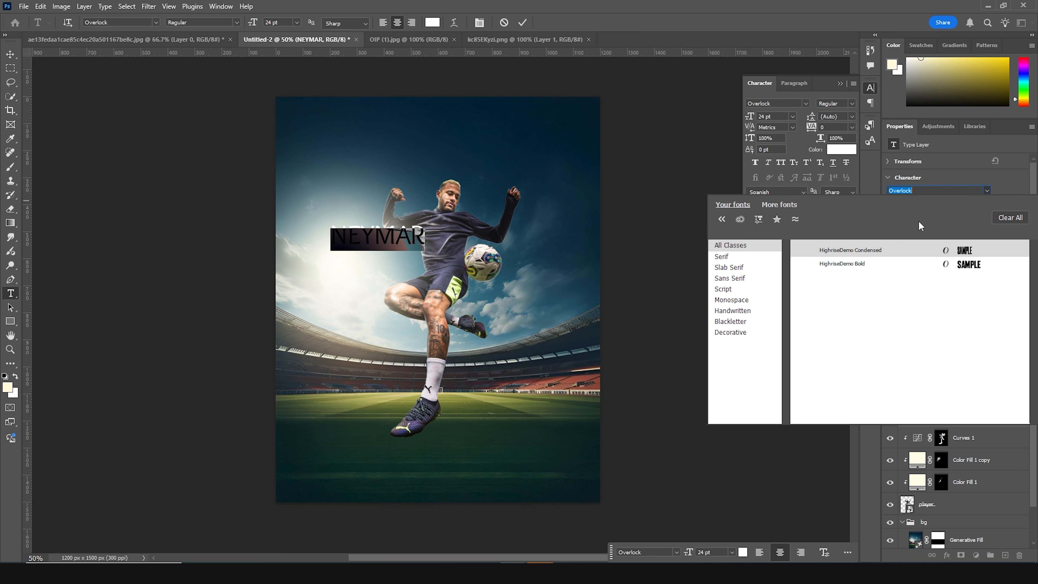
{"action": "left_click", "coordinate": [908, 254]}
- Enlarge the NEYMAR text to about 112 pt around the player's torso and move its layer beneath the player layer
{"action": "left_click", "coordinate": [11, 54]}
{"action": "key", "text": "ctrl+t"}
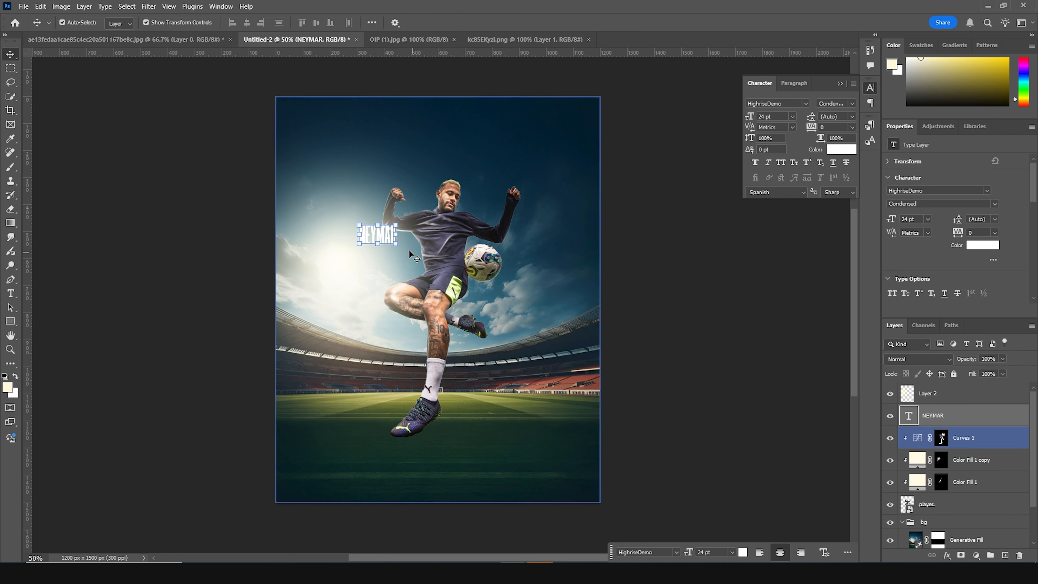
{"action": "left_click_drag", "start_coordinate": [399, 244], "coordinate": [477, 281]}
{"action": "key", "text": "Return"}
{"action": "left_click_drag", "start_coordinate": [914, 421], "coordinate": [955, 462]}
- Convert the NEYMAR text to a shape and stretch its top edge upward to about 179% height
{"action": "key", "text": "ctrl"}
{"action": "right_click", "coordinate": [952, 461]}
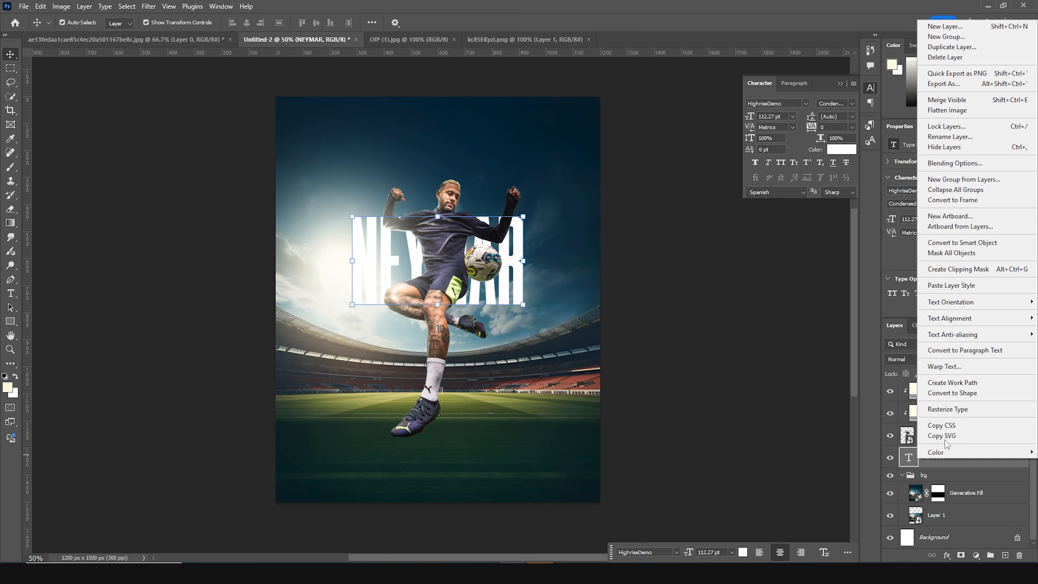
{"action": "left_click", "coordinate": [959, 393]}
{"action": "left_click_drag", "start_coordinate": [440, 211], "coordinate": [437, 146]}
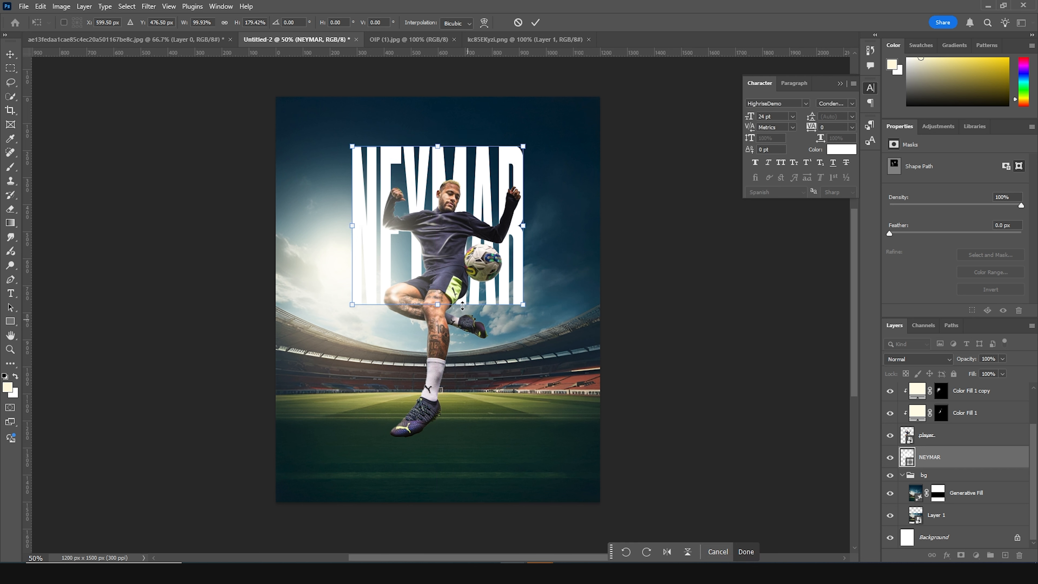
- Apply a Perspective transform to the NEYMAR shape, narrowing its top edge symmetrically
{"action": "right_click", "coordinate": [454, 278]}
{"action": "left_click", "coordinate": [476, 346]}
{"action": "left_click_drag", "start_coordinate": [352, 146], "coordinate": [384, 188]}
{"action": "key", "text": "ctrl+z"}
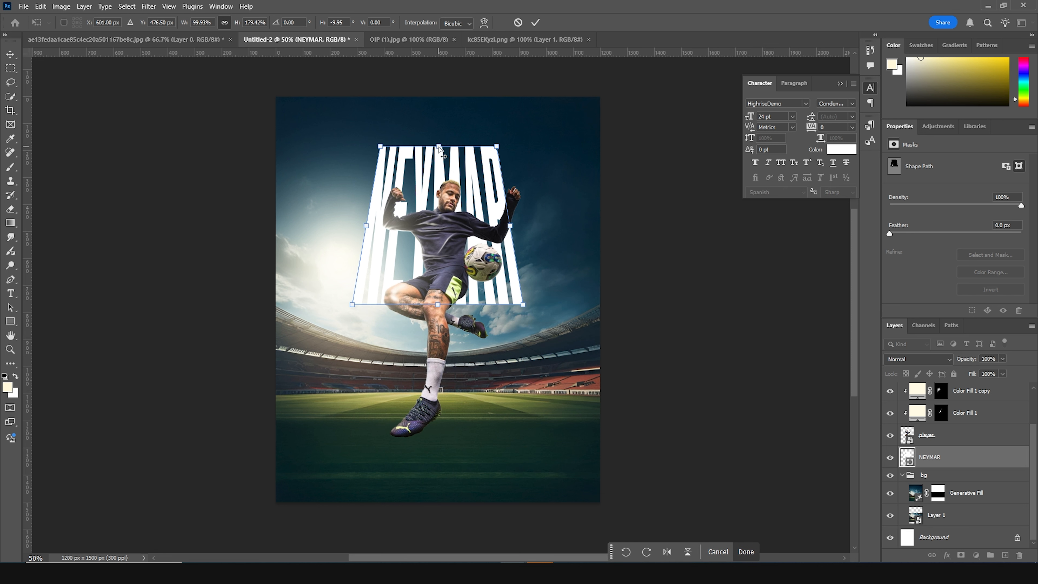
{"action": "left_click_drag", "start_coordinate": [439, 145], "coordinate": [436, 124]}
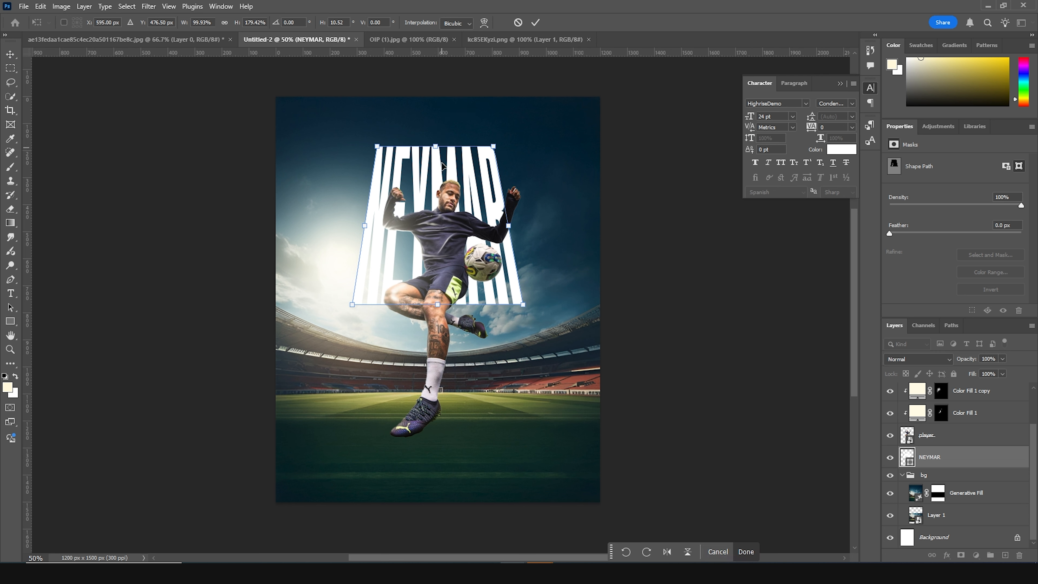
{"action": "key", "text": "ctrl+z"}
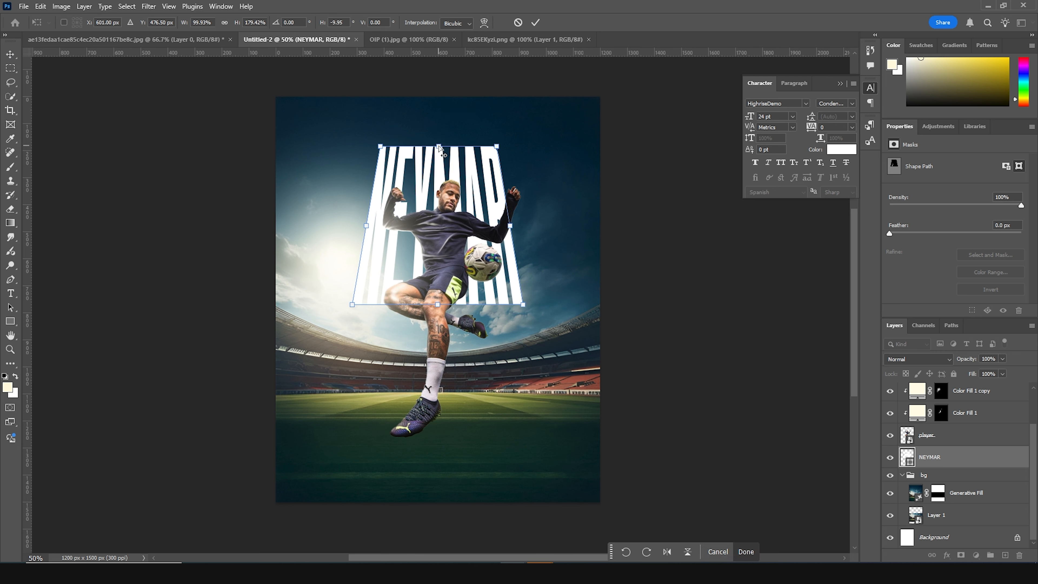
- Stretch the NEYMAR shape to about 225% height so it runs from above the player's head down to the stadium roof
{"action": "left_click_drag", "start_coordinate": [439, 145], "coordinate": [439, 208]}
{"action": "mouse_move", "coordinate": [442, 165]}
{"action": "left_mouse_down"}
{"action": "mouse_move", "coordinate": [441, 137]}
{"action": "mouse_move", "coordinate": [439, 153]}
{"action": "left_mouse_up"}
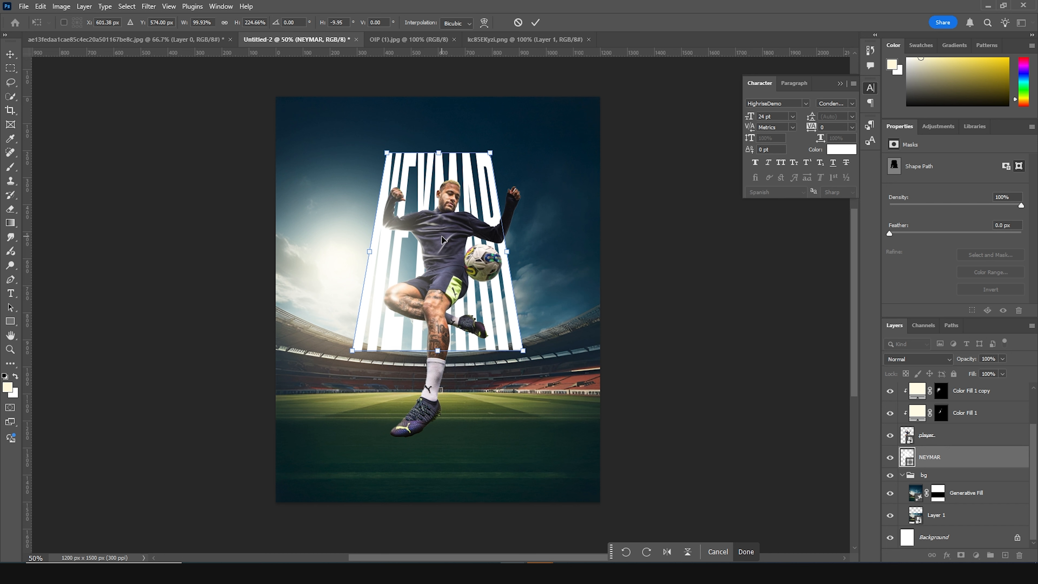
{"action": "key", "text": "Return"}
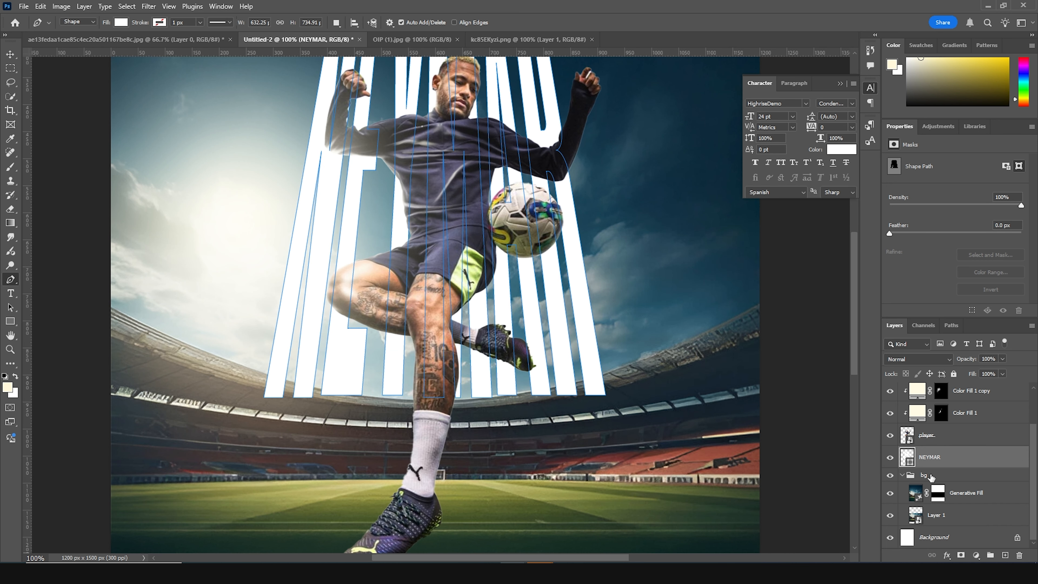
- In the bg group, draw a closed white Pen shape that follows the curved stadium roofline and covers the stands
{"action": "left_click", "coordinate": [930, 475]}
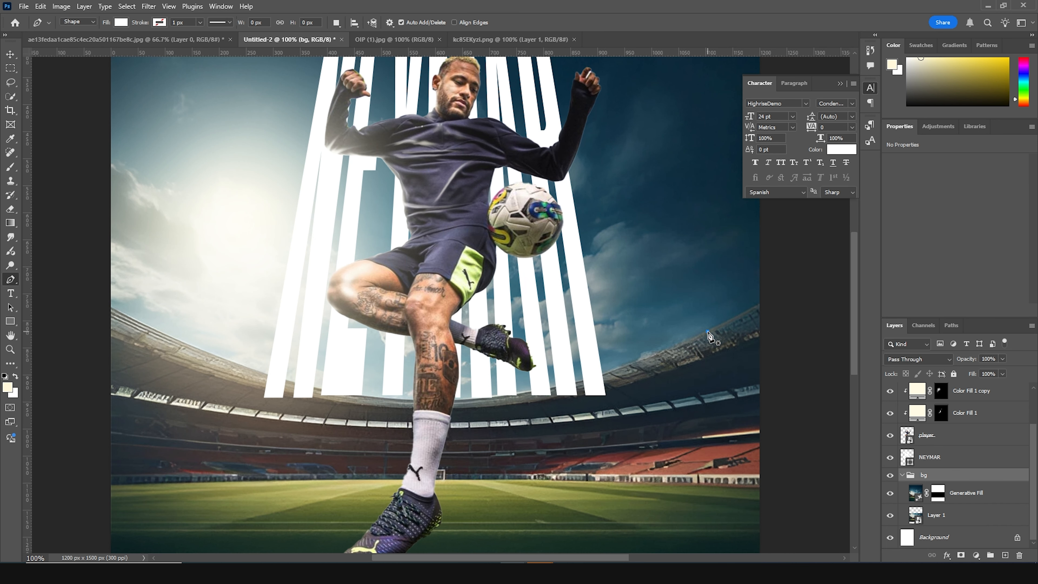
{"action": "left_click_drag", "start_coordinate": [707, 331], "coordinate": [694, 340]}
{"action": "left_click_drag", "start_coordinate": [487, 394], "coordinate": [375, 402]}
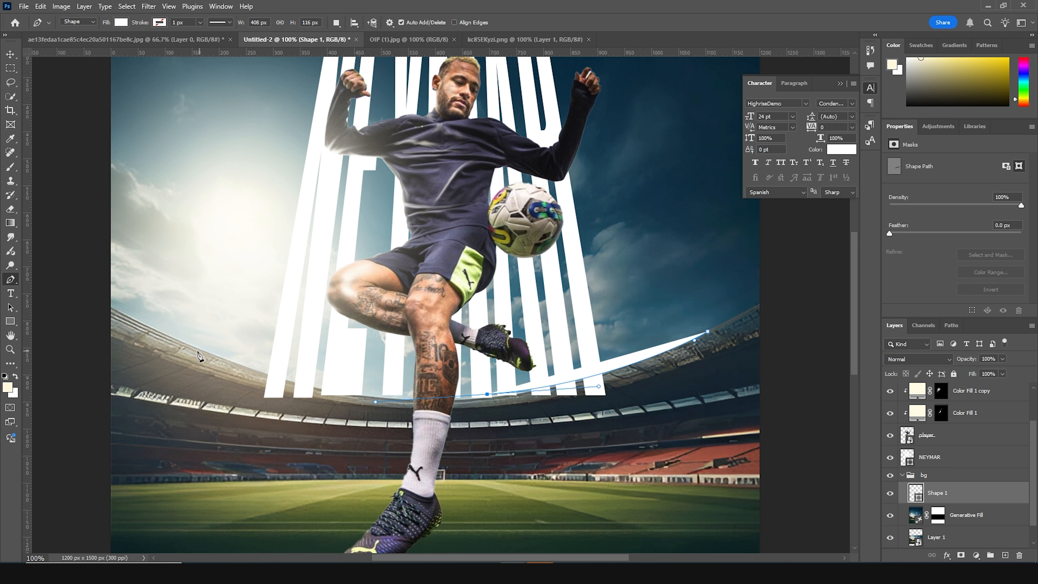
{"action": "left_click_drag", "start_coordinate": [185, 343], "coordinate": [38, 281]}
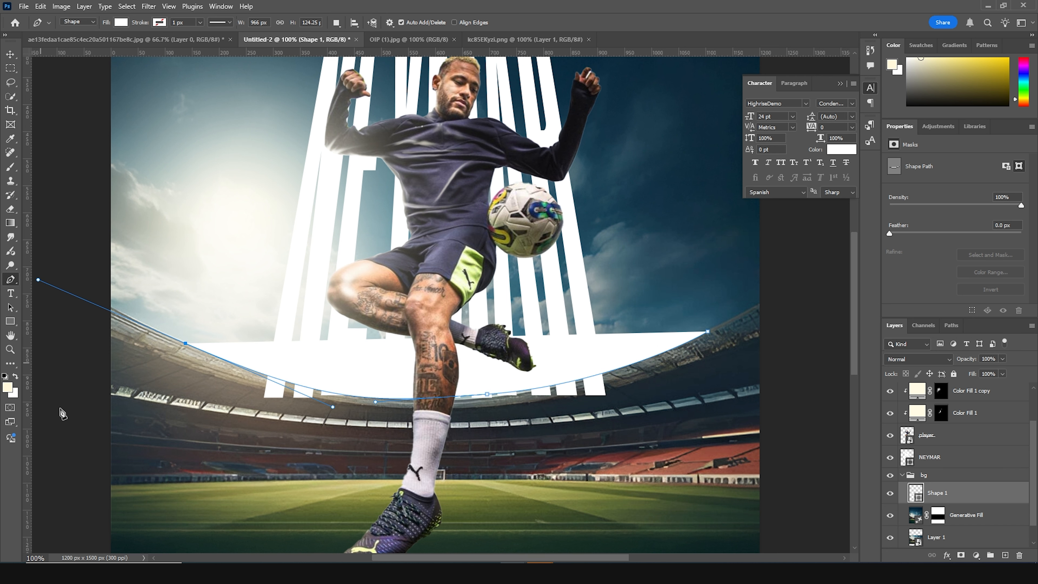
{"action": "left_click", "coordinate": [78, 460]}
{"action": "scroll", "coordinate": [411, 531], "scroll_direction": "down", "scroll_amount": 1}
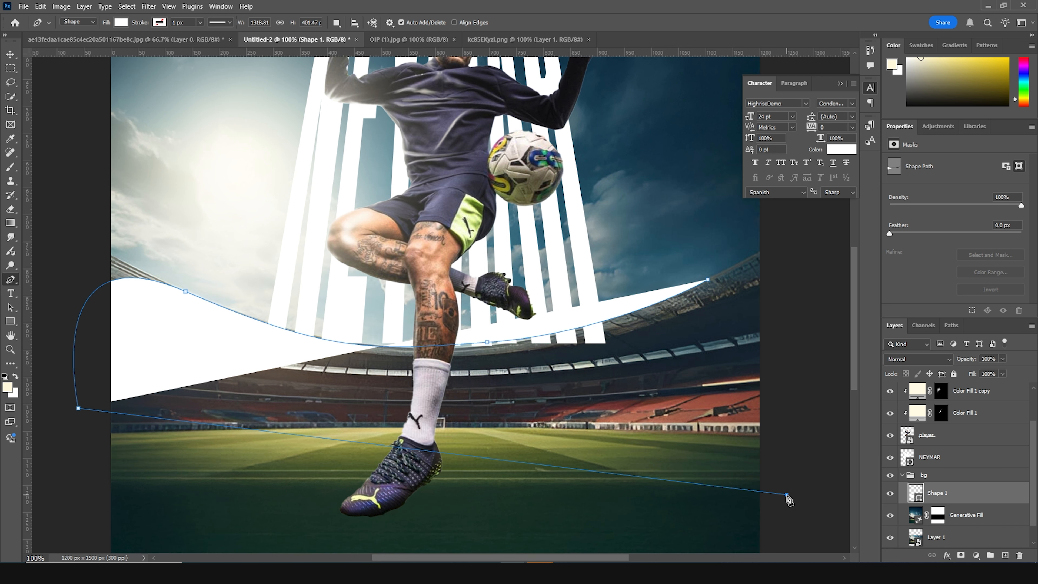
{"action": "left_click_drag", "start_coordinate": [786, 495], "coordinate": [793, 475]}
{"action": "left_click_drag", "start_coordinate": [708, 280], "coordinate": [734, 325]}
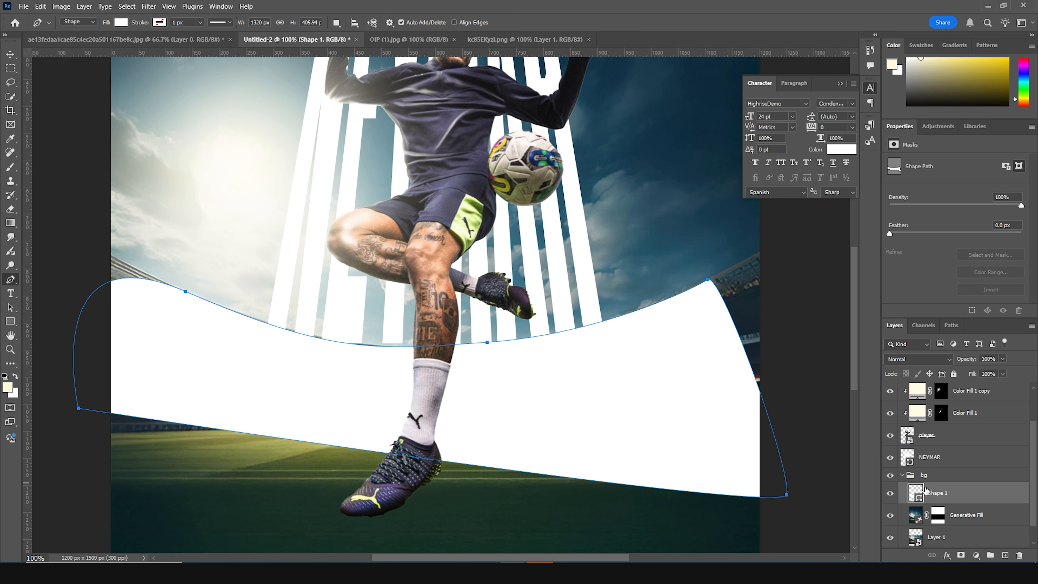
- Hide the stadium shape layer and mask the NEYMAR lettering with the inverse of that shape's selection
{"action": "left_click", "coordinate": [917, 494], "text": "ctrl"}
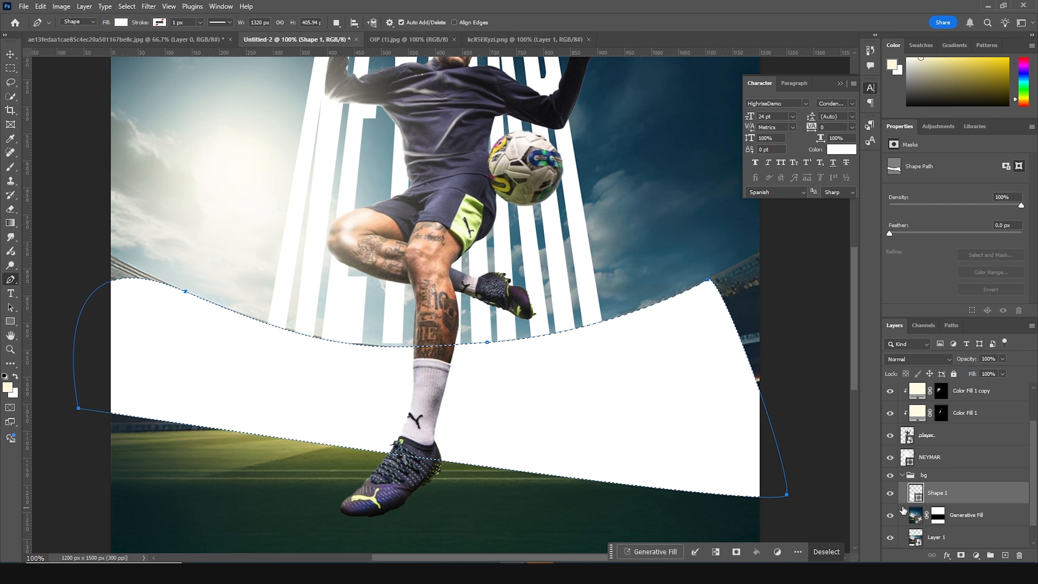
{"action": "left_click", "coordinate": [890, 492]}
{"action": "left_click", "coordinate": [925, 465]}
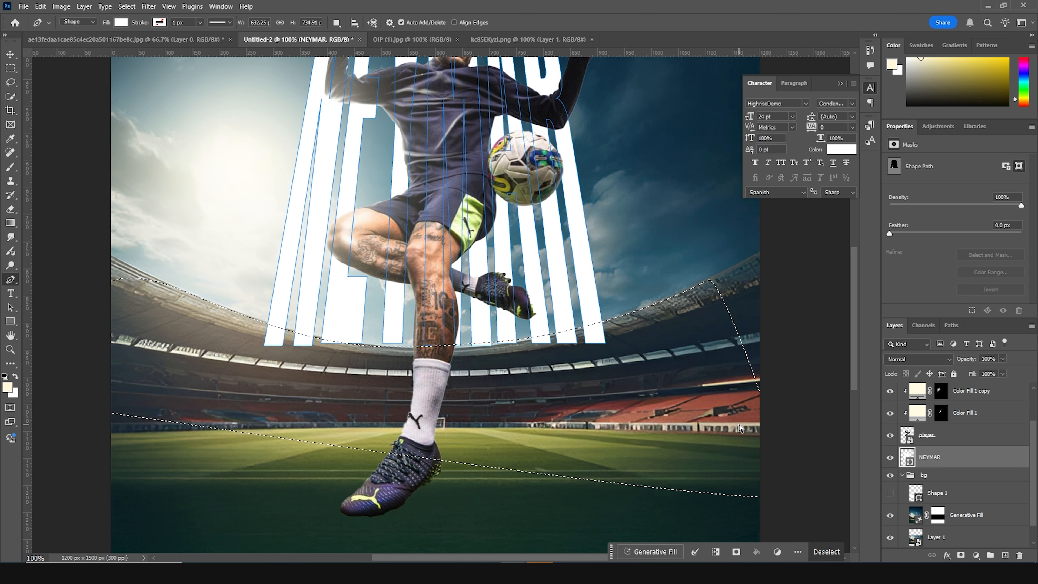
{"action": "key", "text": "ctrl+shift+i"}
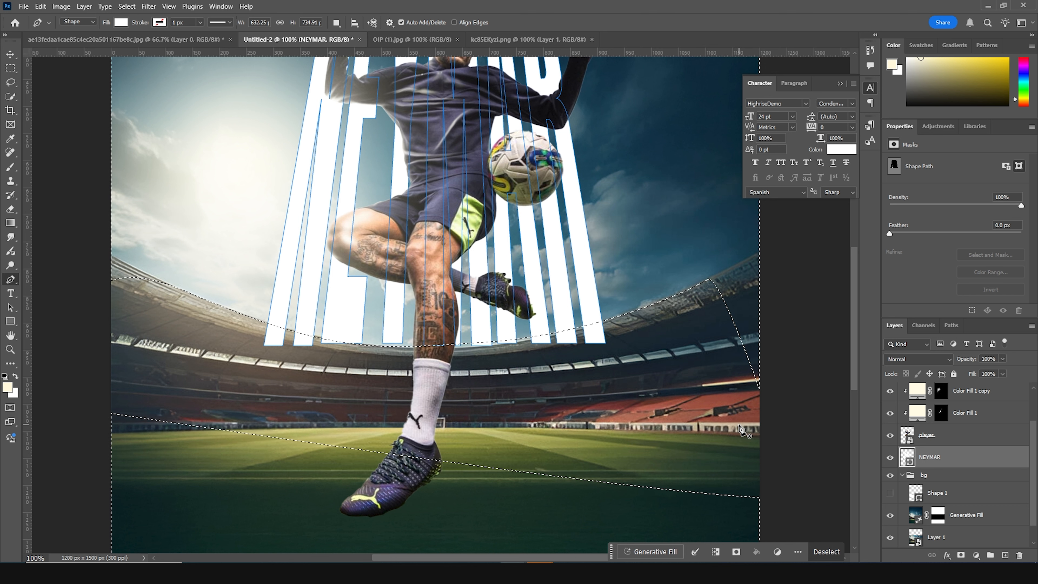
{"action": "left_click", "coordinate": [958, 557]}
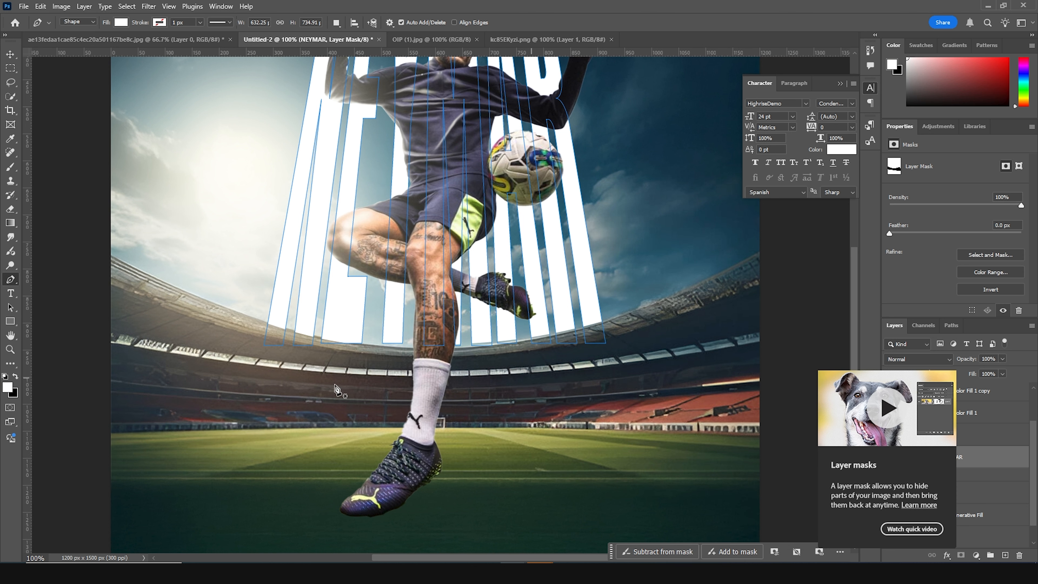
{"action": "left_click", "coordinate": [10, 54]}
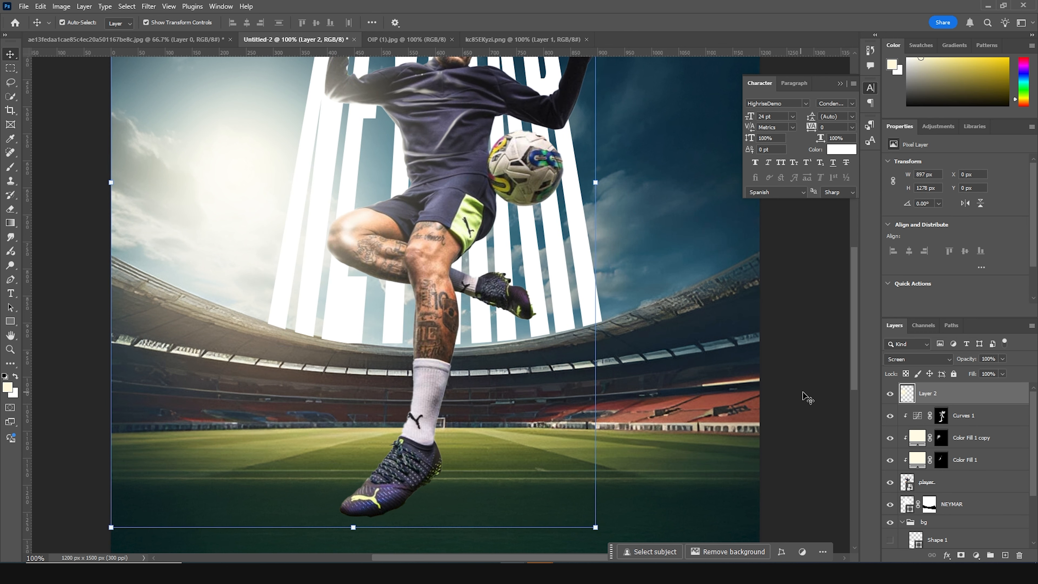
{"action": "left_click", "coordinate": [804, 396]}
{"action": "key", "text": "ctrl+minus"}
{"action": "key", "text": "ctrl+minus"}
{"action": "key", "text": "ctrl+minus"}
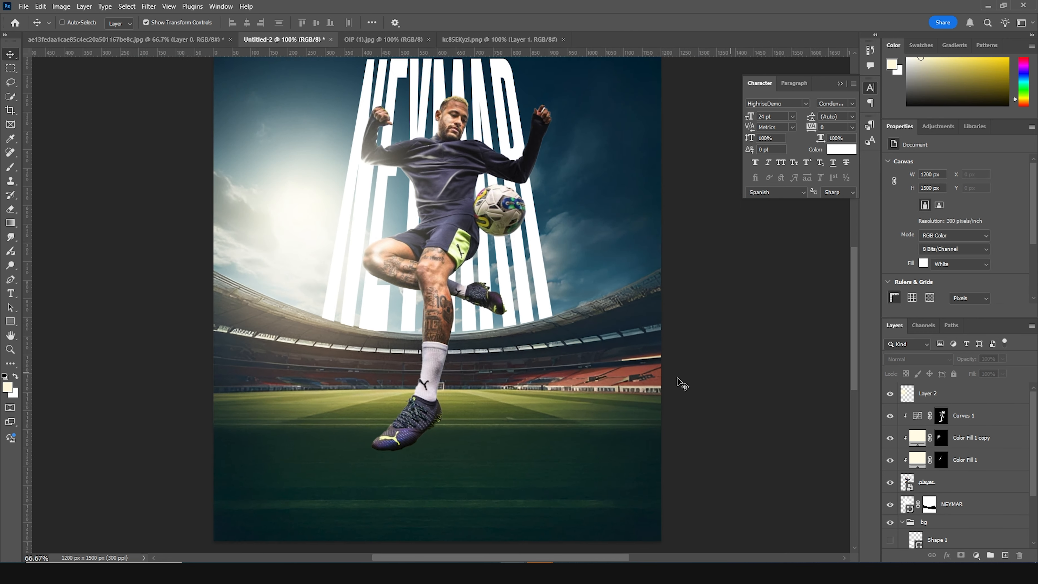
- Copy the flying birds from kc85EKyzi.png into the poster document as a new layer
{"action": "key", "text": "ctrl+plus"}
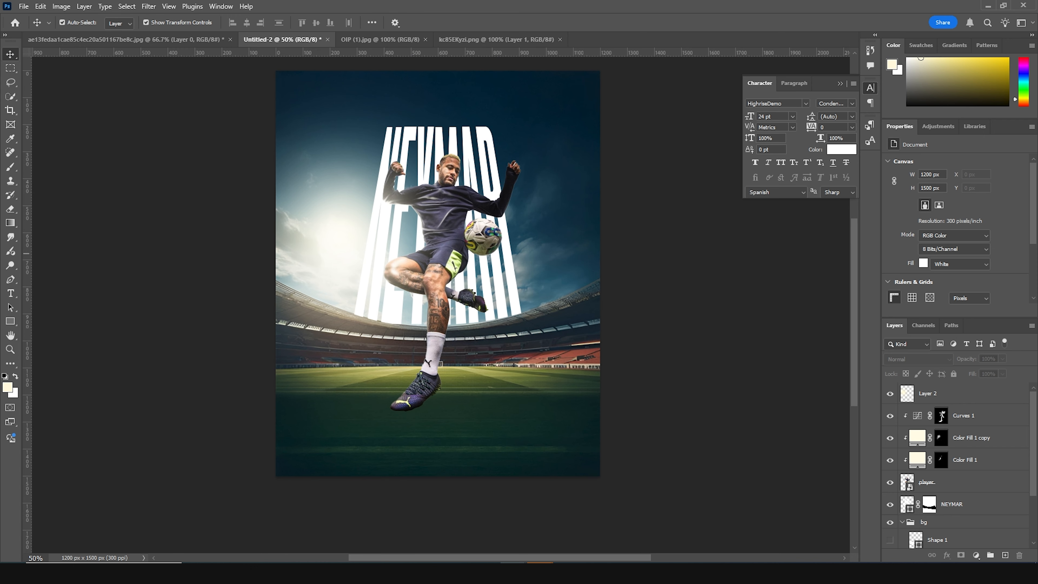
{"action": "left_click", "coordinate": [132, 36]}
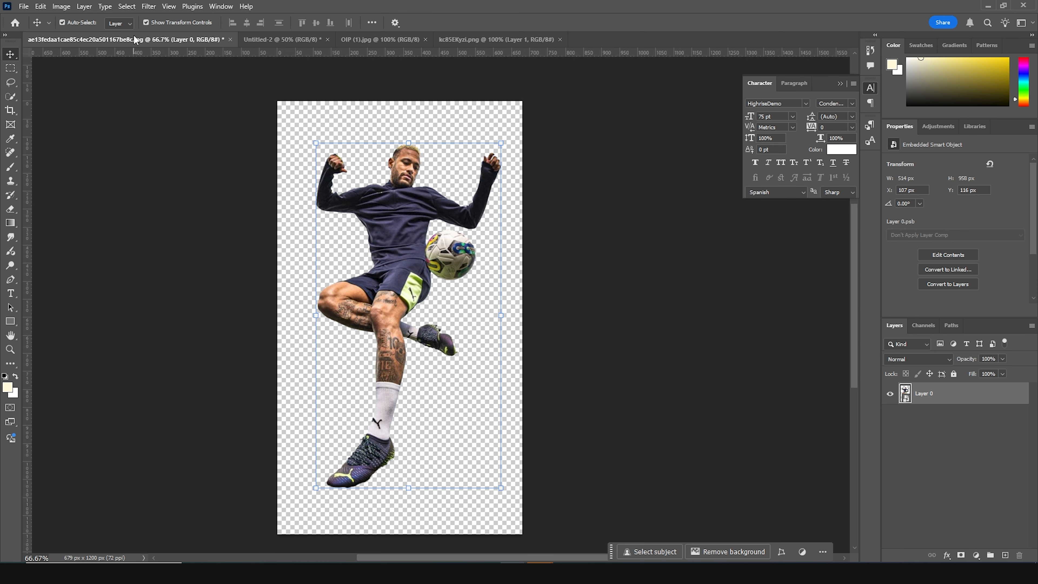
{"action": "left_click", "coordinate": [486, 36]}
{"action": "left_click_drag", "start_coordinate": [556, 294], "coordinate": [197, 43]}
{"action": "left_click_drag", "start_coordinate": [297, 42], "coordinate": [481, 272]}
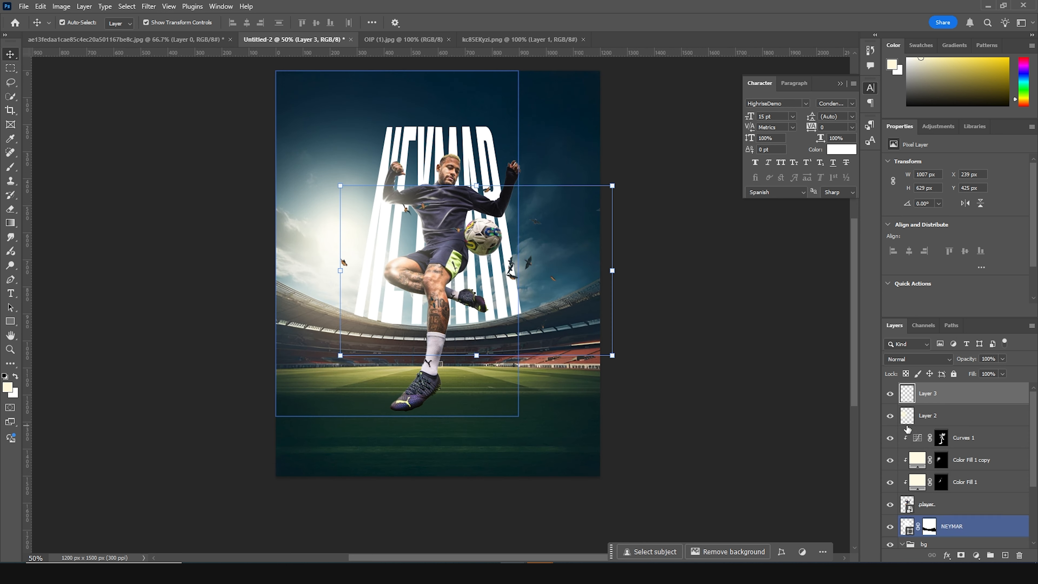
- Move the birds layer between the player and NEYMAR layers and spread the birds across the sky around the lettering
{"action": "left_click_drag", "start_coordinate": [908, 397], "coordinate": [948, 450]}
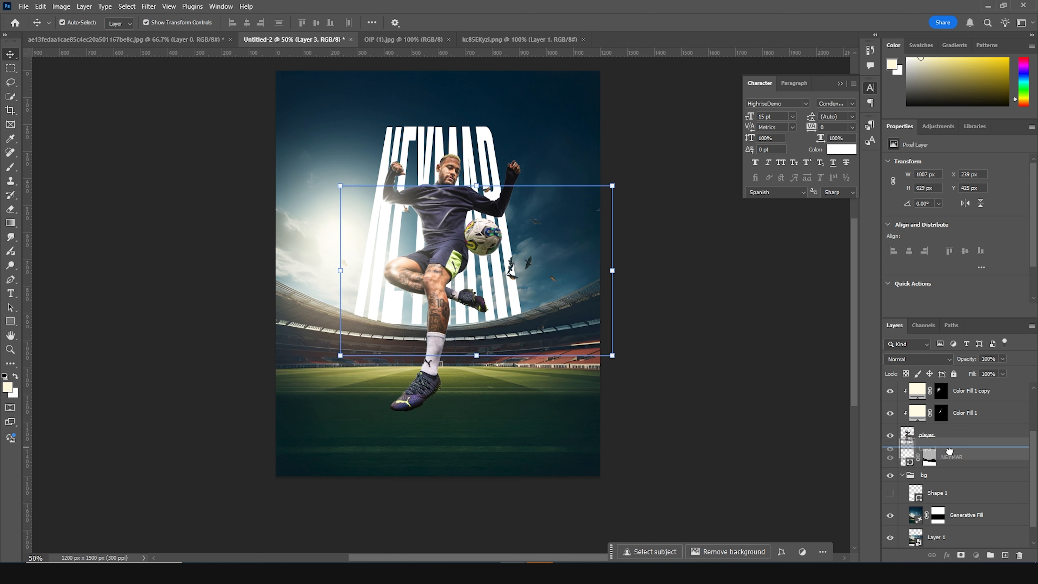
{"action": "left_click_drag", "start_coordinate": [949, 451], "coordinate": [949, 452]}
{"action": "left_click", "coordinate": [750, 397]}
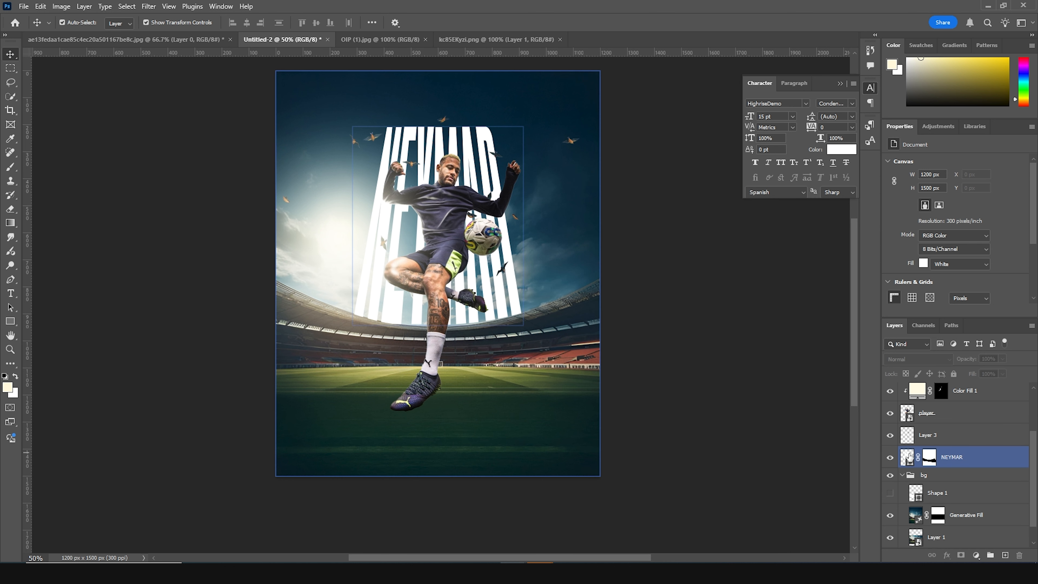
- Apply Camera Raw Filter to the player layer with Highlights +38, Shadows +5, Texture -18 and Clarity +21, and raise the Vibrance
{"action": "scroll", "coordinate": [911, 458], "scroll_direction": "up", "scroll_amount": 3}
{"action": "left_click", "coordinate": [906, 488]}
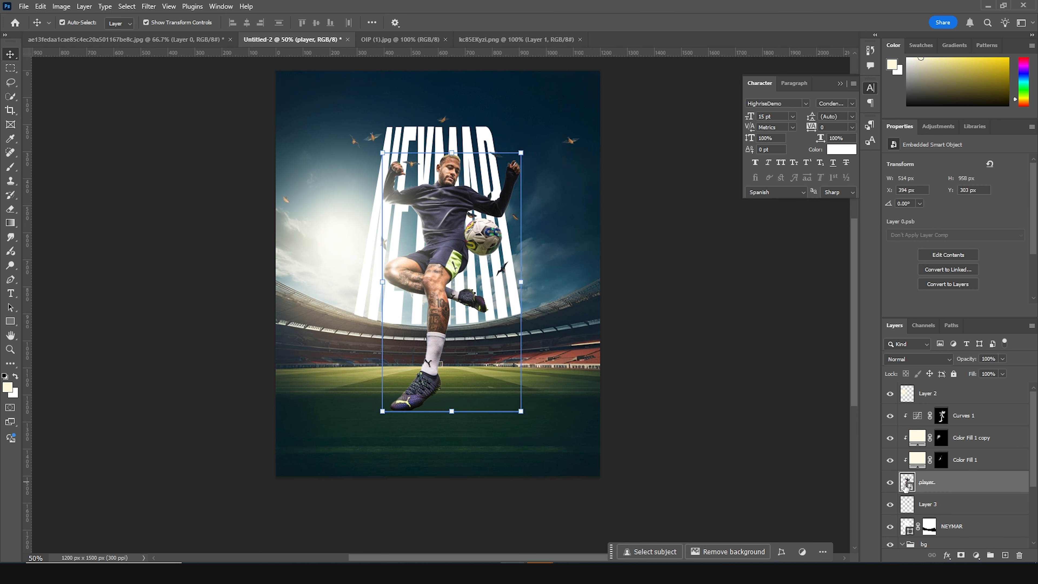
{"action": "left_click", "coordinate": [147, 8]}
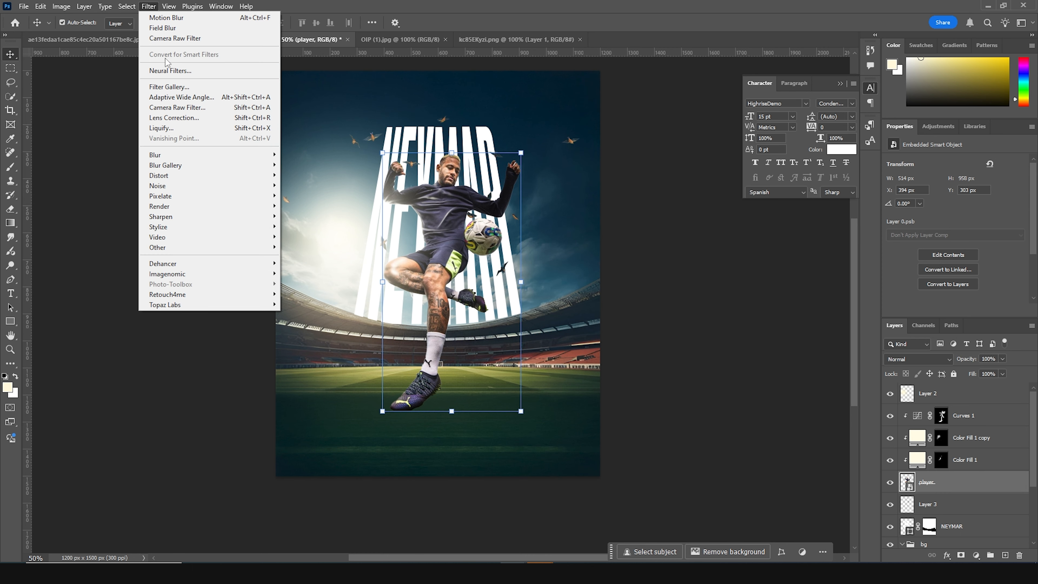
{"action": "left_click", "coordinate": [161, 108]}
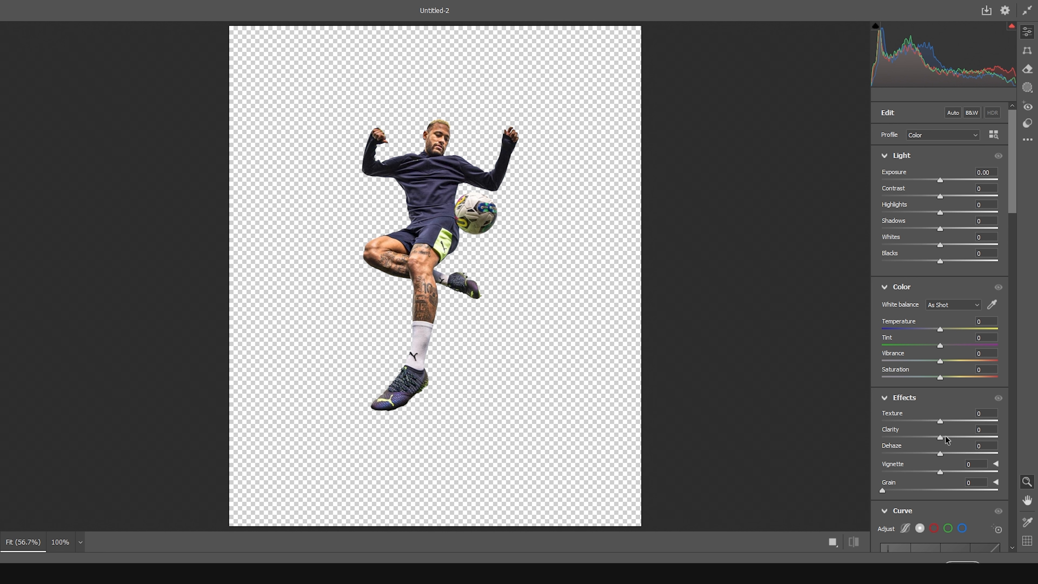
{"action": "left_click_drag", "start_coordinate": [950, 440], "coordinate": [953, 439]}
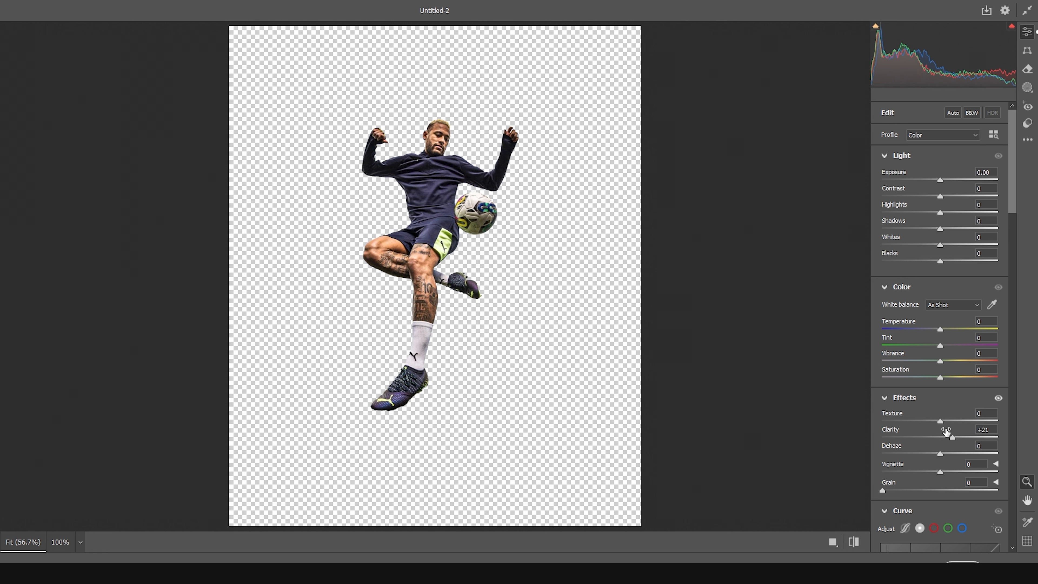
{"action": "left_click_drag", "start_coordinate": [932, 420], "coordinate": [928, 421]}
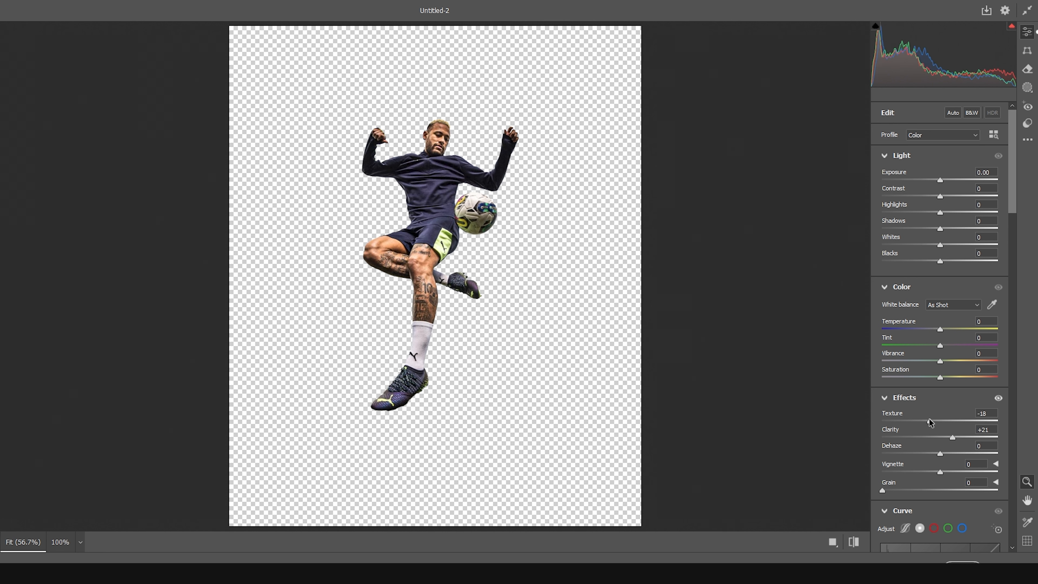
{"action": "left_click_drag", "start_coordinate": [956, 212], "coordinate": [942, 231]}
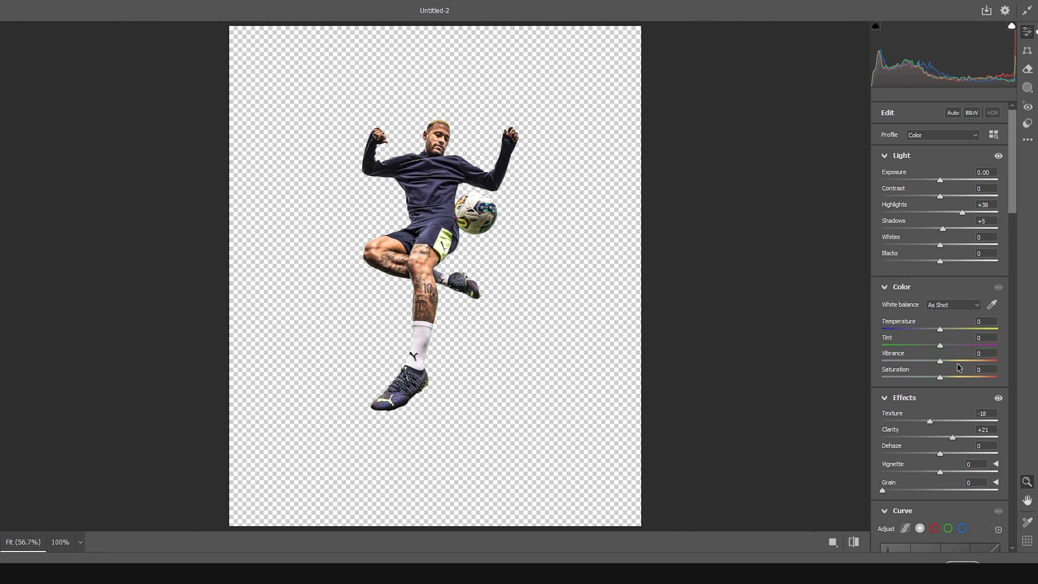
- In the Color Mixer, set the saturation of both Reds and Oranges to -20
{"action": "scroll", "coordinate": [911, 481], "scroll_direction": "down", "scroll_amount": 5}
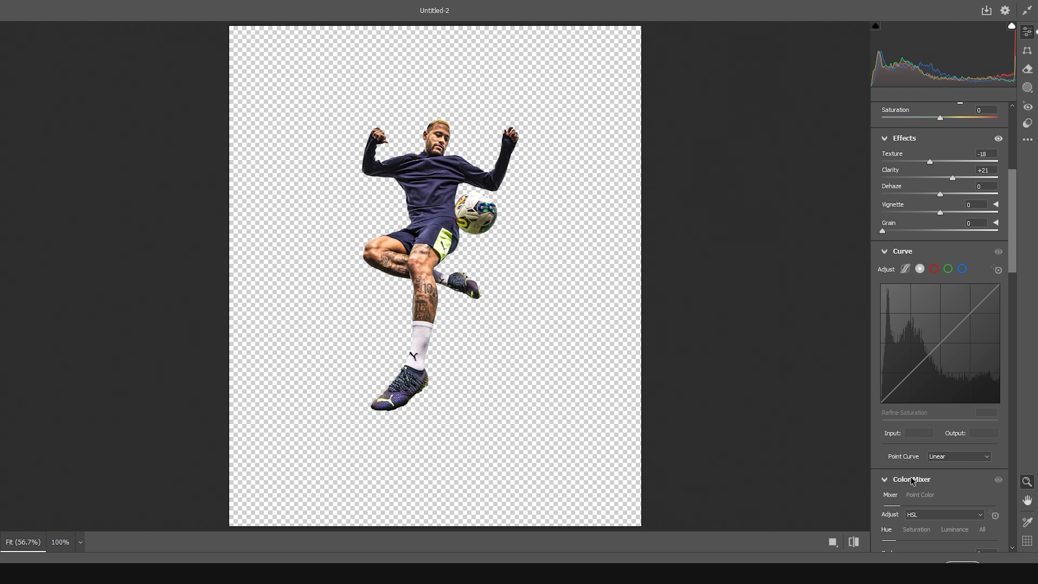
{"action": "scroll", "coordinate": [911, 481], "scroll_direction": "down", "scroll_amount": 6}
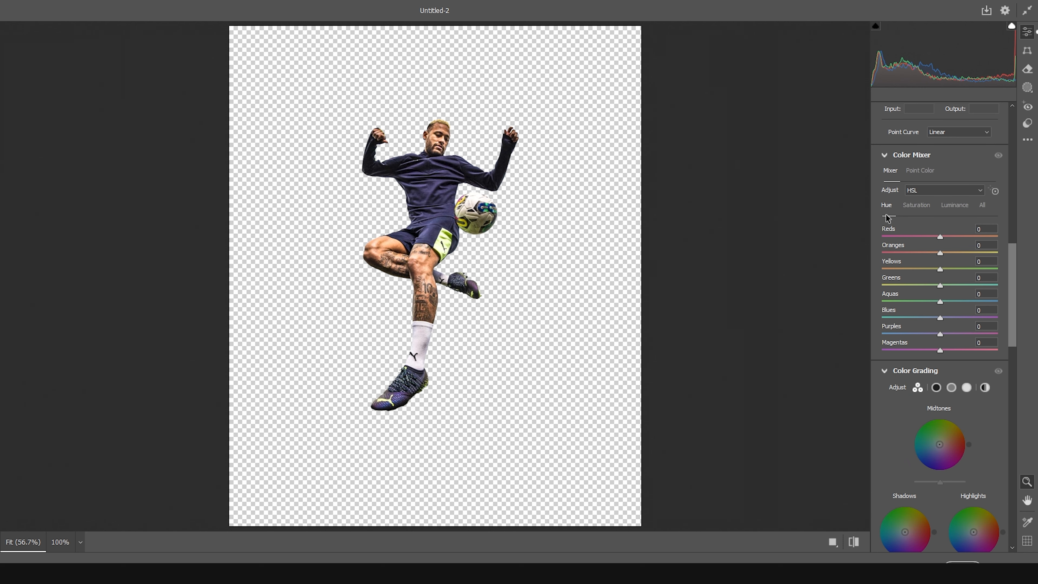
{"action": "left_click", "coordinate": [920, 208]}
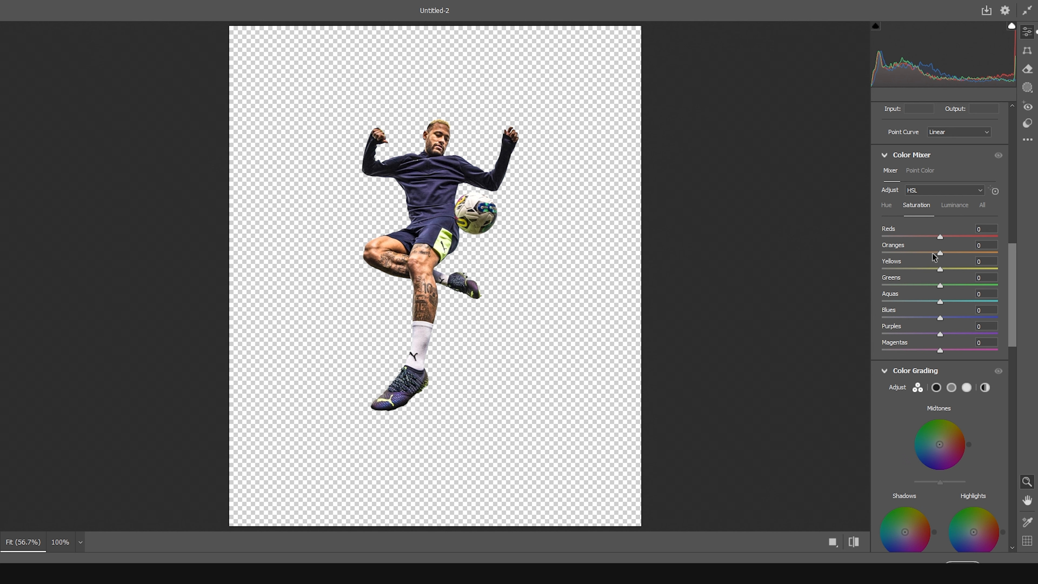
{"action": "left_click_drag", "start_coordinate": [933, 254], "coordinate": [929, 254]}
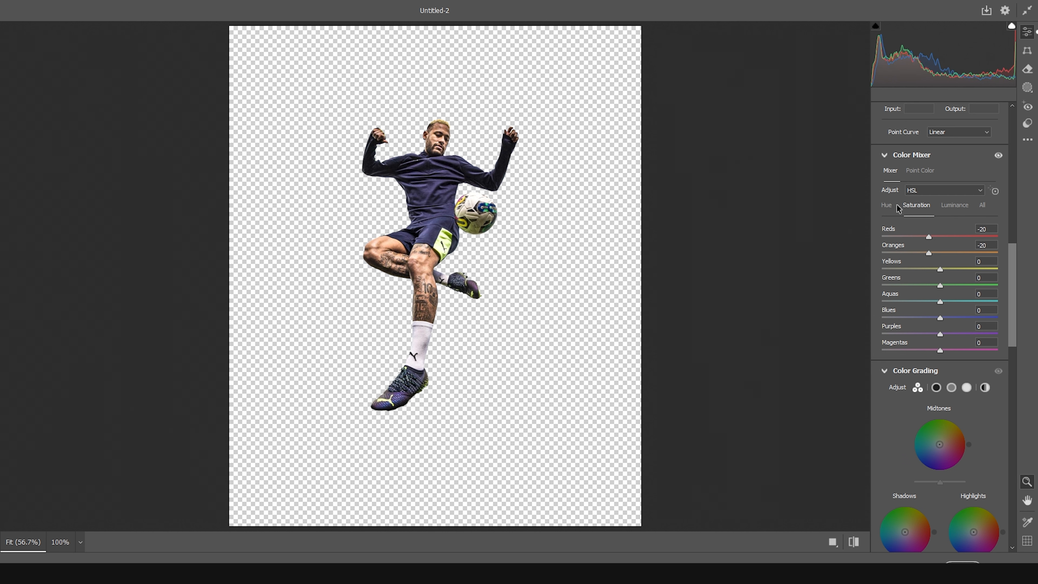
- Set the Color Mixer hue to -46 for Reds and -29 for Oranges, and apply the Camera Raw filter
{"action": "left_click", "coordinate": [889, 208]}
{"action": "mouse_move", "coordinate": [926, 241]}
{"action": "left_mouse_down"}
{"action": "mouse_move", "coordinate": [915, 238]}
{"action": "mouse_move", "coordinate": [924, 254]}
{"action": "mouse_move", "coordinate": [906, 254]}
{"action": "mouse_move", "coordinate": [923, 255]}
{"action": "left_mouse_up"}
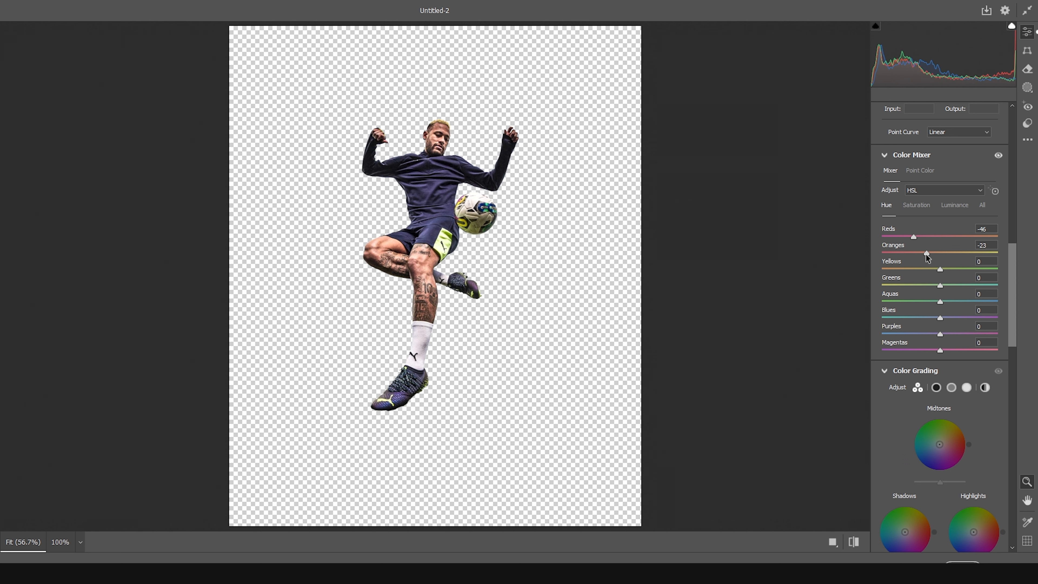
{"action": "scroll", "coordinate": [862, 216], "scroll_direction": "up", "scroll_amount": 5}
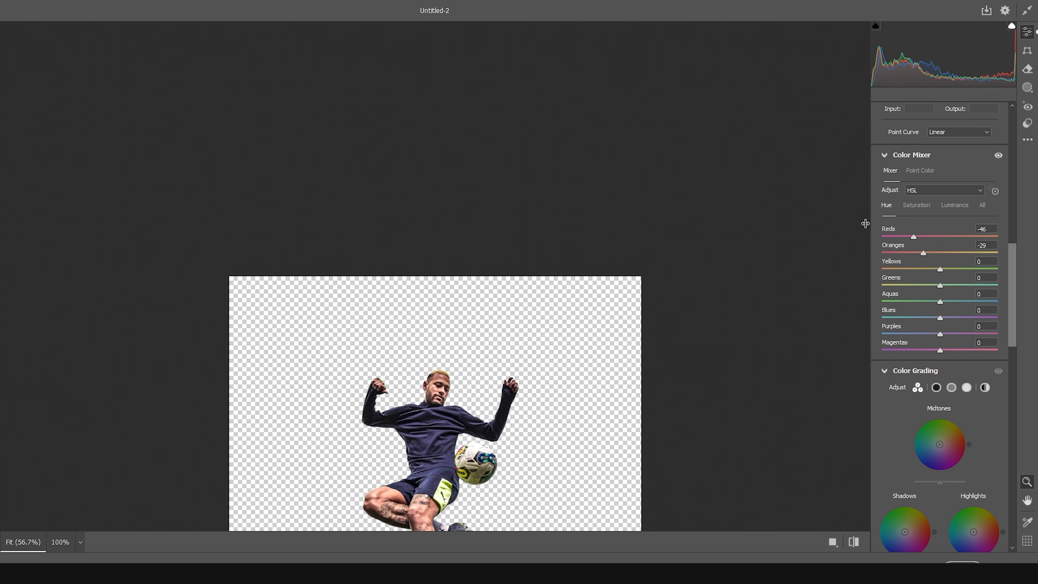
{"action": "scroll", "coordinate": [489, 272], "scroll_direction": "down", "scroll_amount": 6}
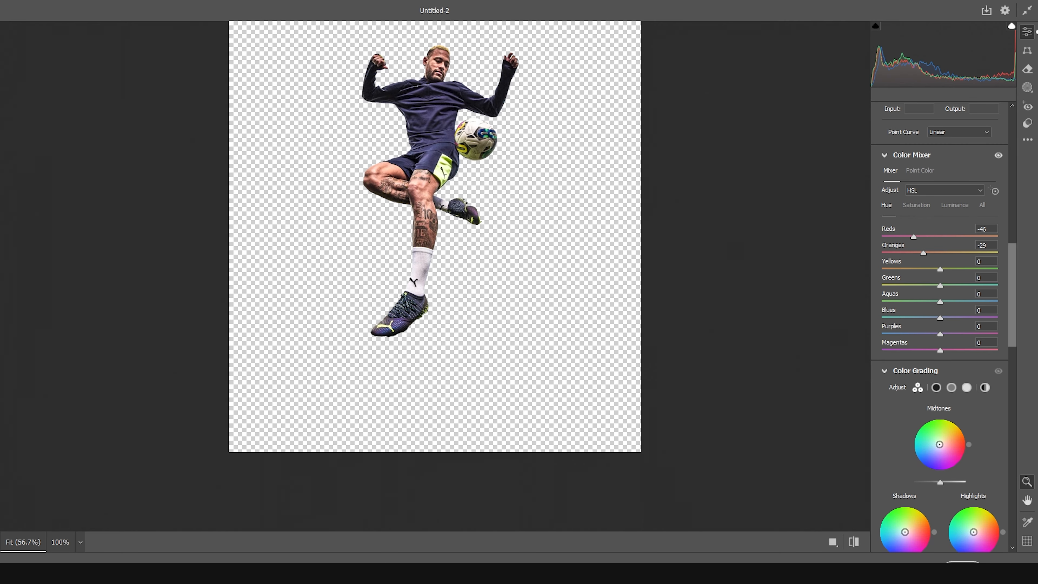
{"action": "left_click", "coordinate": [962, 567]}
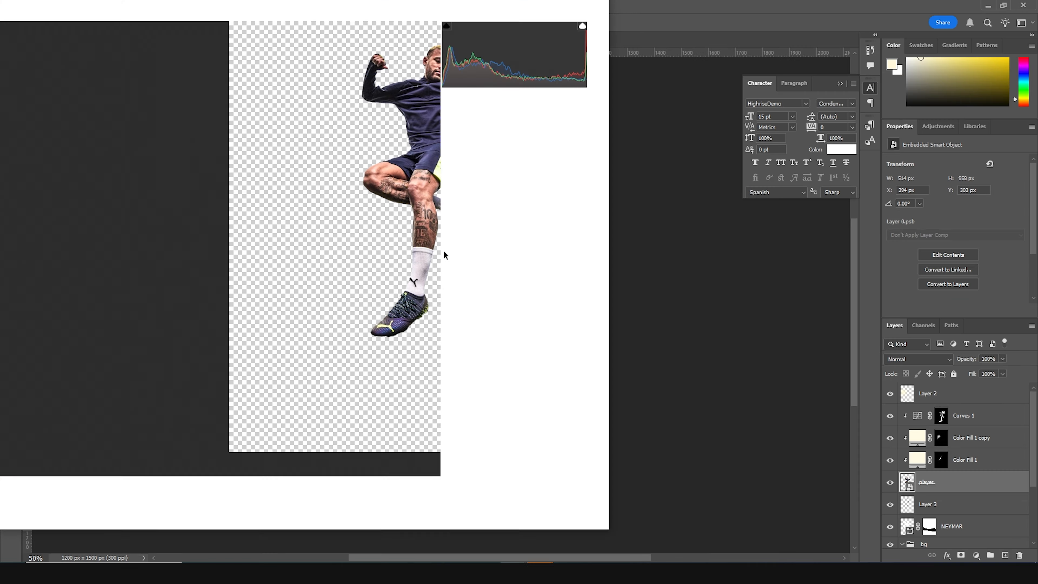
{"action": "left_click", "coordinate": [753, 417]}
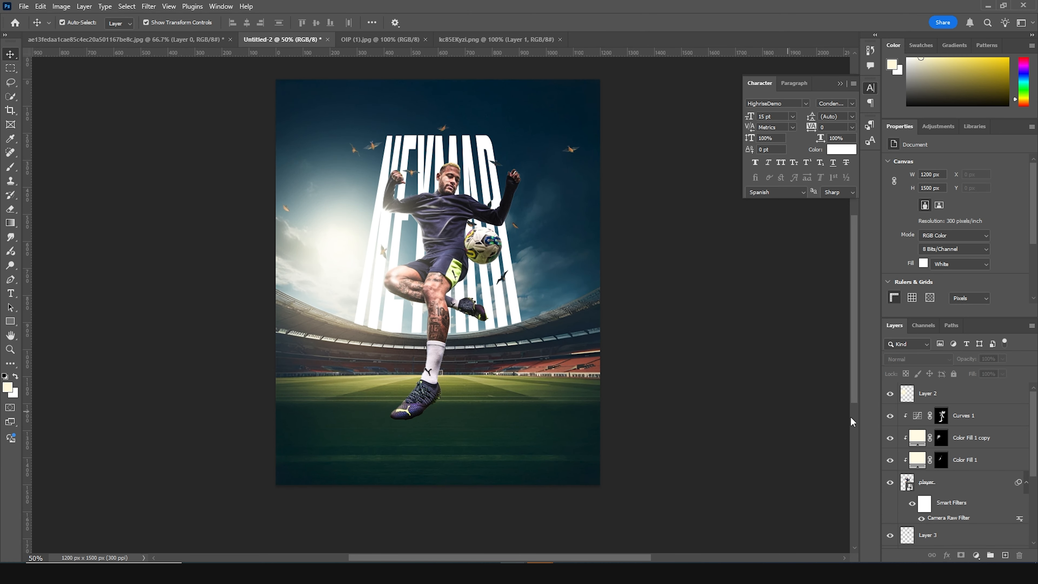
- Add a Color Lookup adjustment layer above Layer 2, at the top of the layer stack
{"action": "left_click", "coordinate": [966, 438]}
{"action": "left_click", "coordinate": [939, 393]}
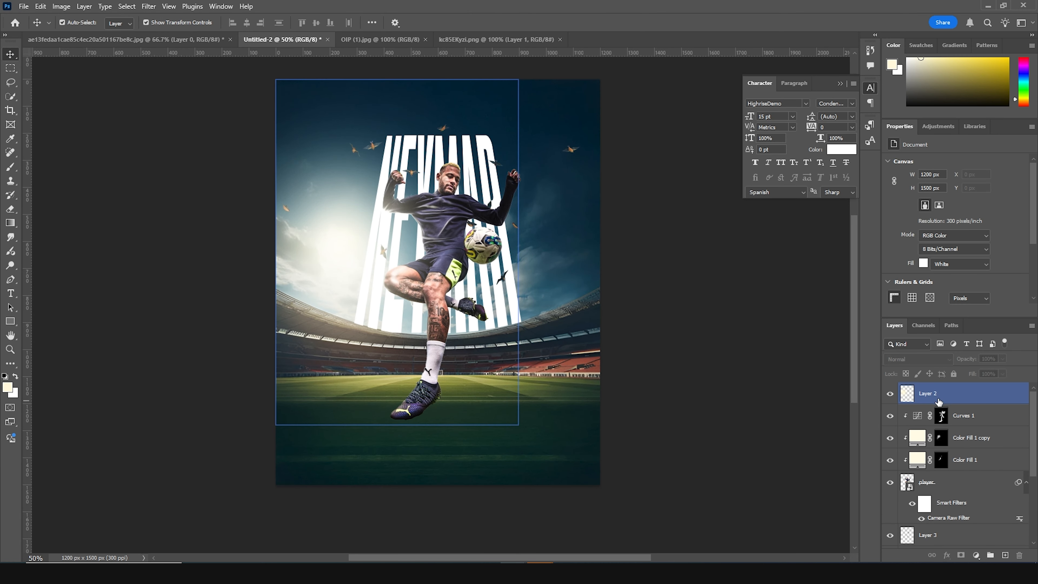
{"action": "left_click", "coordinate": [976, 555]}
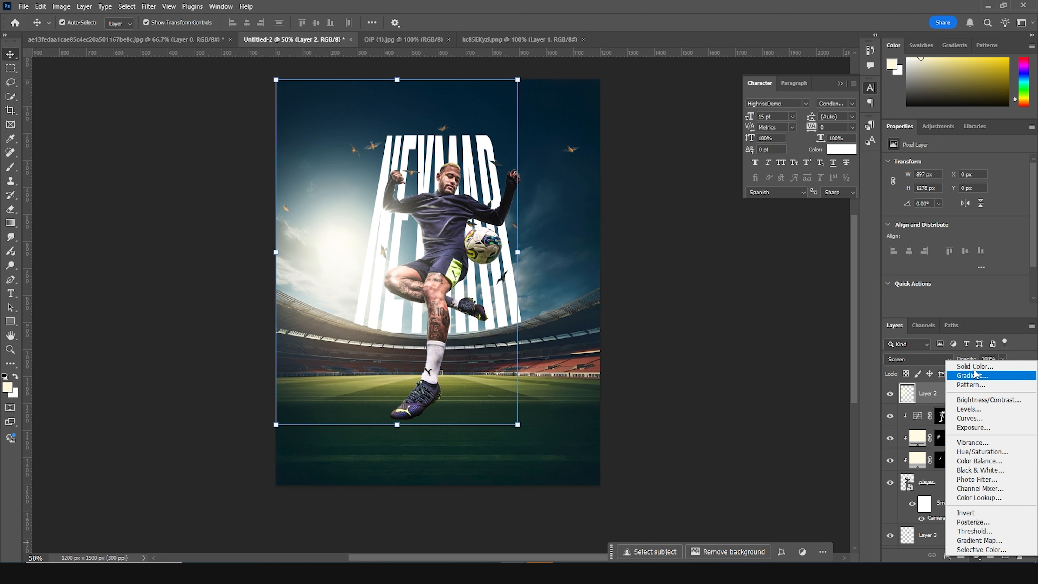
{"action": "left_click", "coordinate": [979, 497]}
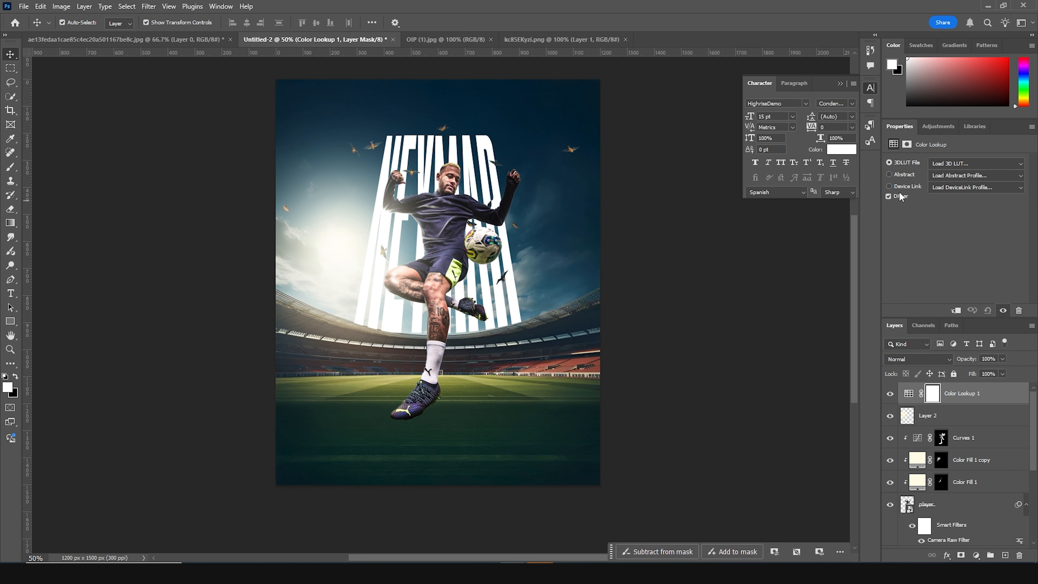
- Load Windy Cine-2.cube from the NEYMAR folder as the Color Lookup's 3D LUT
{"action": "left_click", "coordinate": [956, 164]}
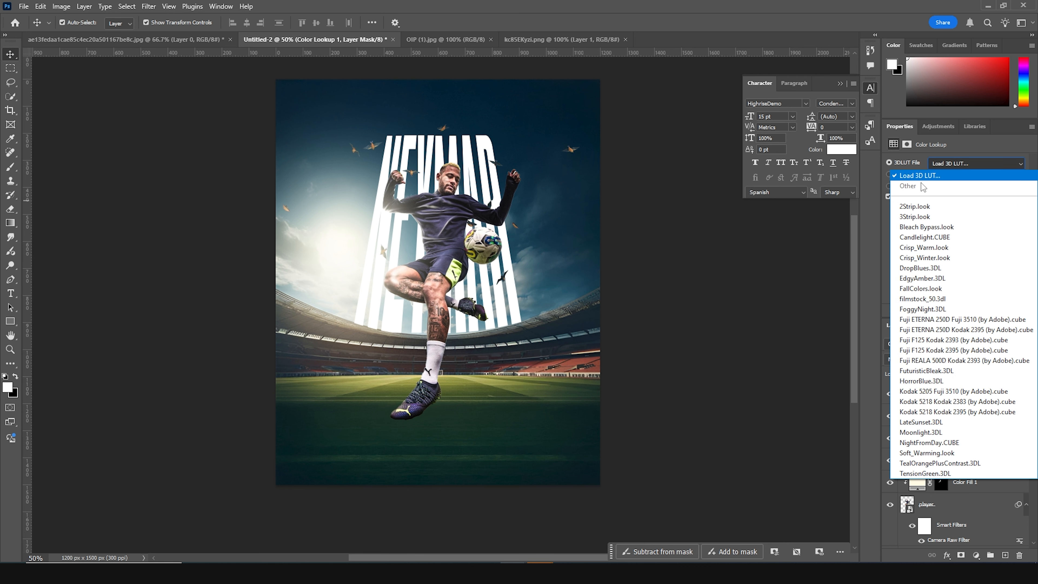
{"action": "left_click", "coordinate": [920, 176]}
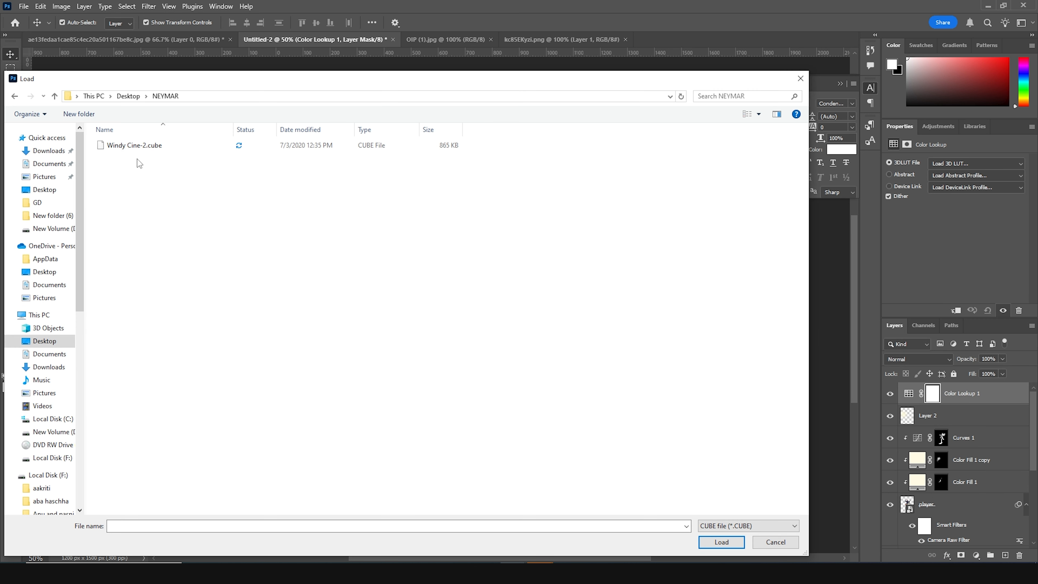
{"action": "left_click", "coordinate": [138, 150]}
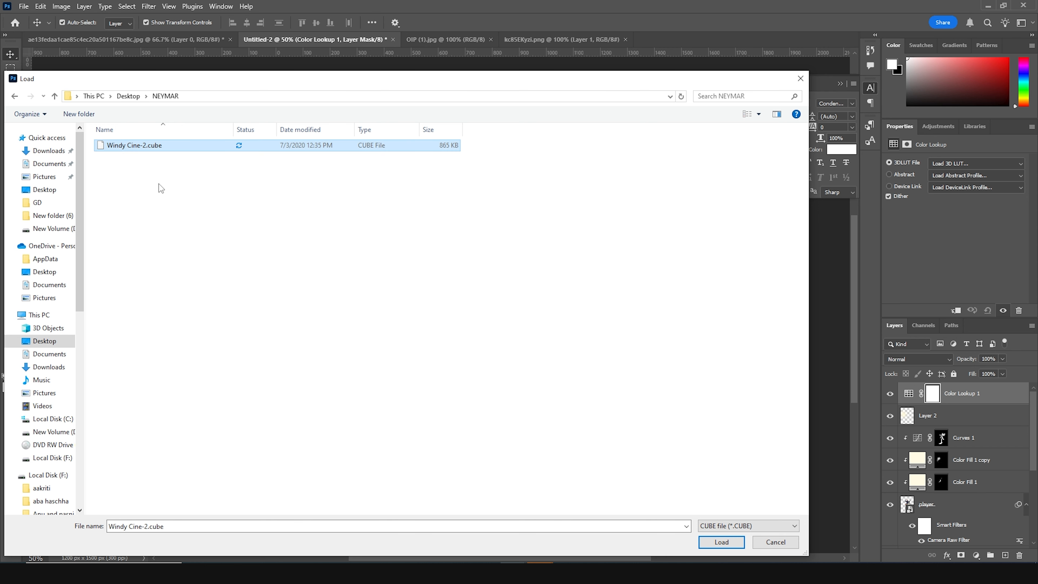
{"action": "left_click", "coordinate": [154, 227]}
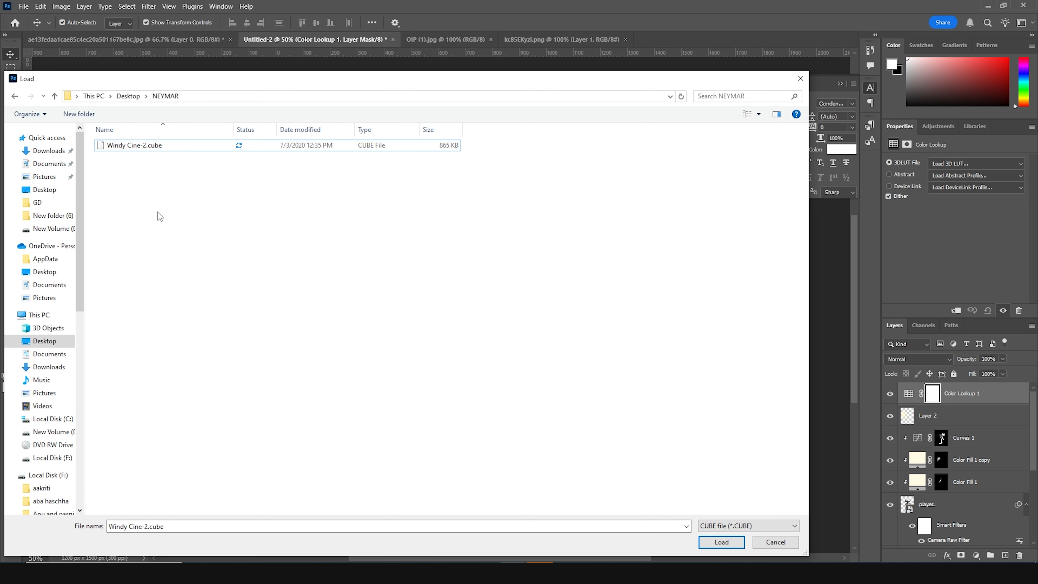
{"action": "left_click", "coordinate": [130, 148]}
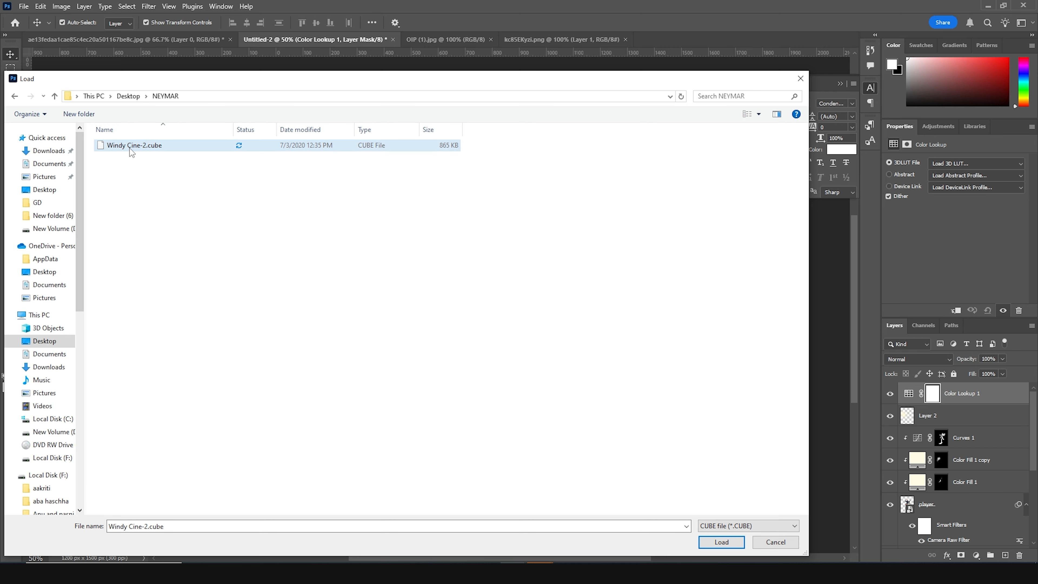
{"action": "left_click", "coordinate": [721, 541]}
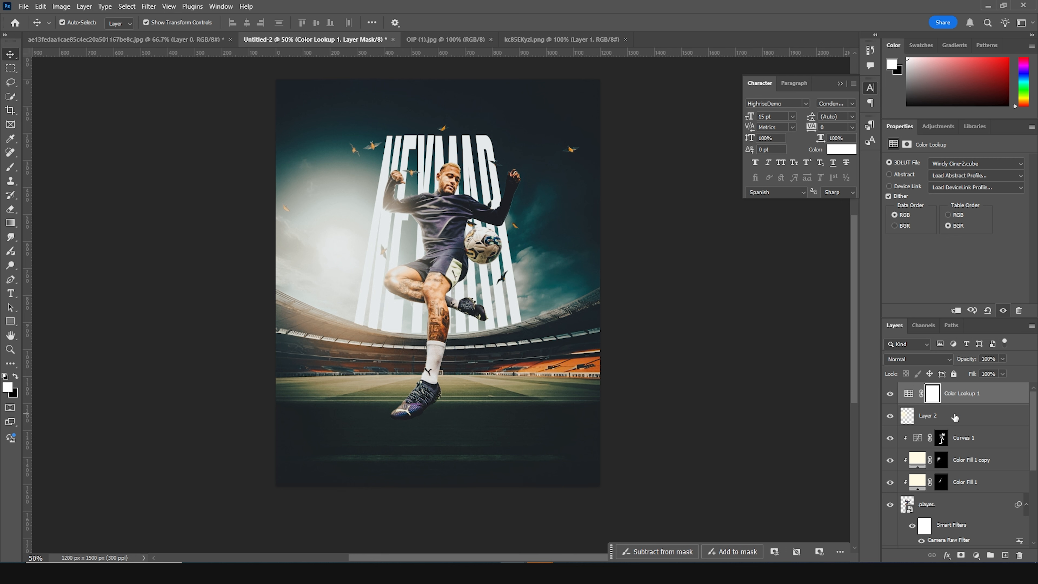
- Compare the poster with and without the Color Lookup grade
{"action": "left_click", "coordinate": [889, 394]}
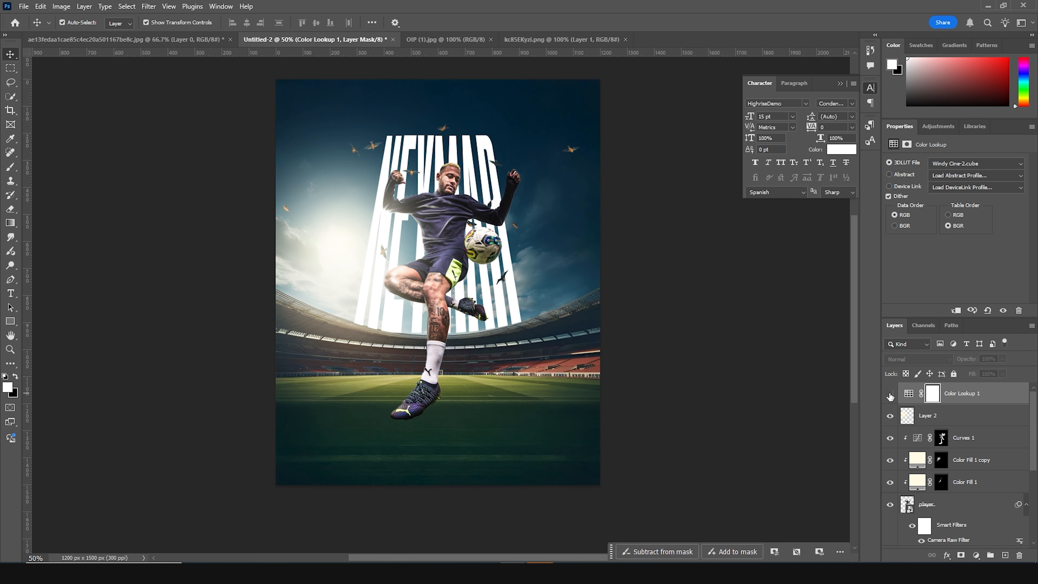
{"action": "left_click", "coordinate": [890, 394]}
{"action": "left_click", "coordinate": [890, 394]}
{"action": "left_click", "coordinate": [890, 394]}
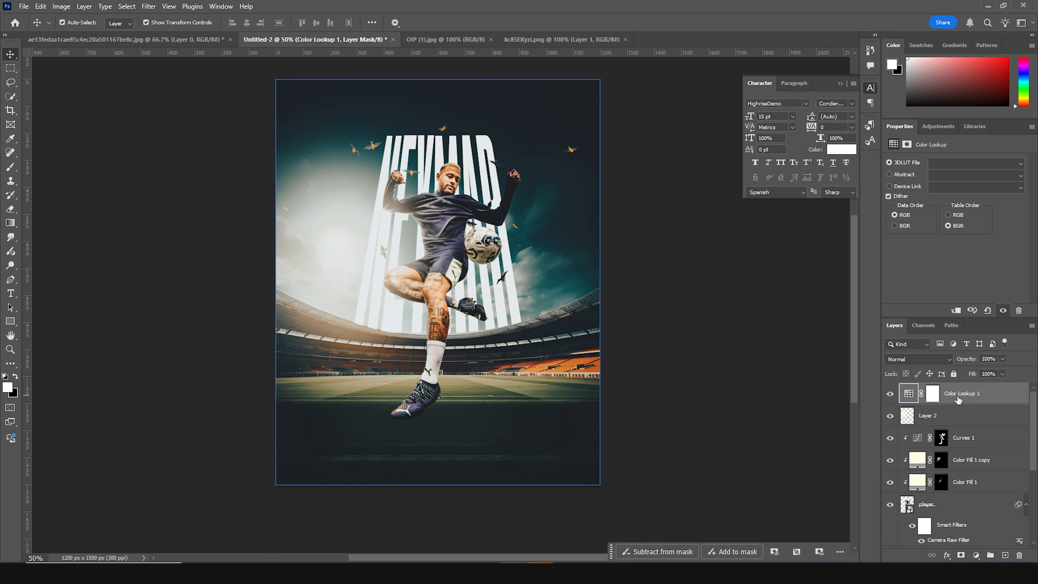
- Add a Curves adjustment layer above Color Lookup 1 and pull the RGB midtones down to darken the poster
{"action": "left_click", "coordinate": [908, 393]}
{"action": "left_click", "coordinate": [976, 555]}
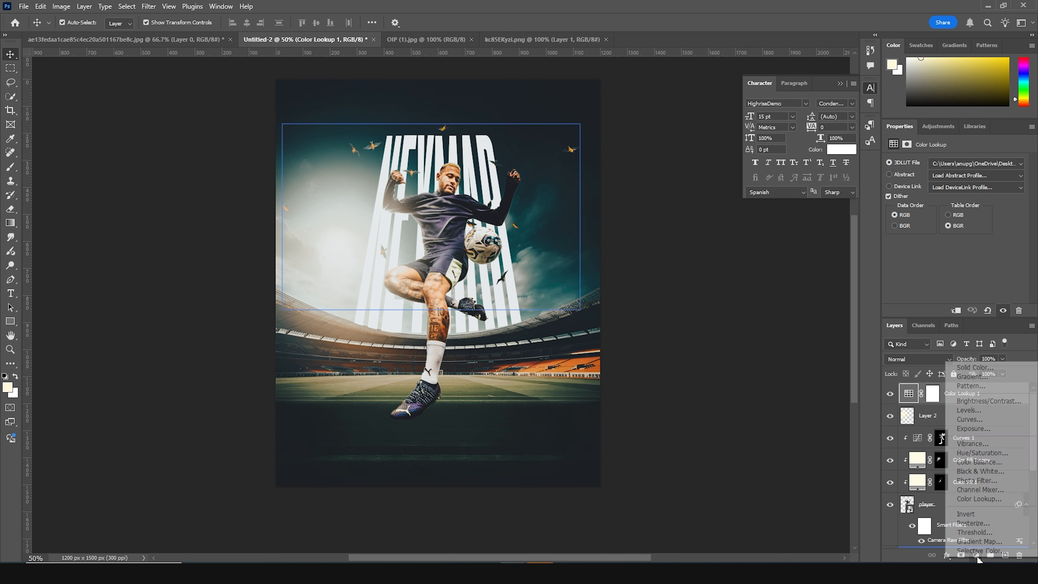
{"action": "left_click", "coordinate": [970, 420]}
{"action": "left_click_drag", "start_coordinate": [969, 243], "coordinate": [977, 242]}
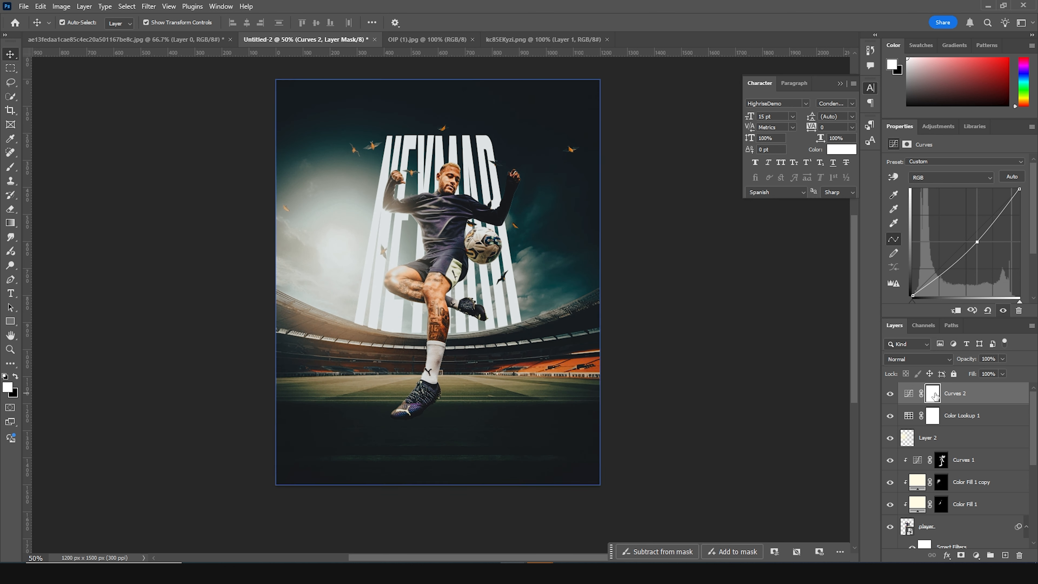
- Paint black on the Curves 2 mask with a 1200 px Soft Round brush to remove the darkening from the bright sky behind the player
{"action": "left_click", "coordinate": [931, 394]}
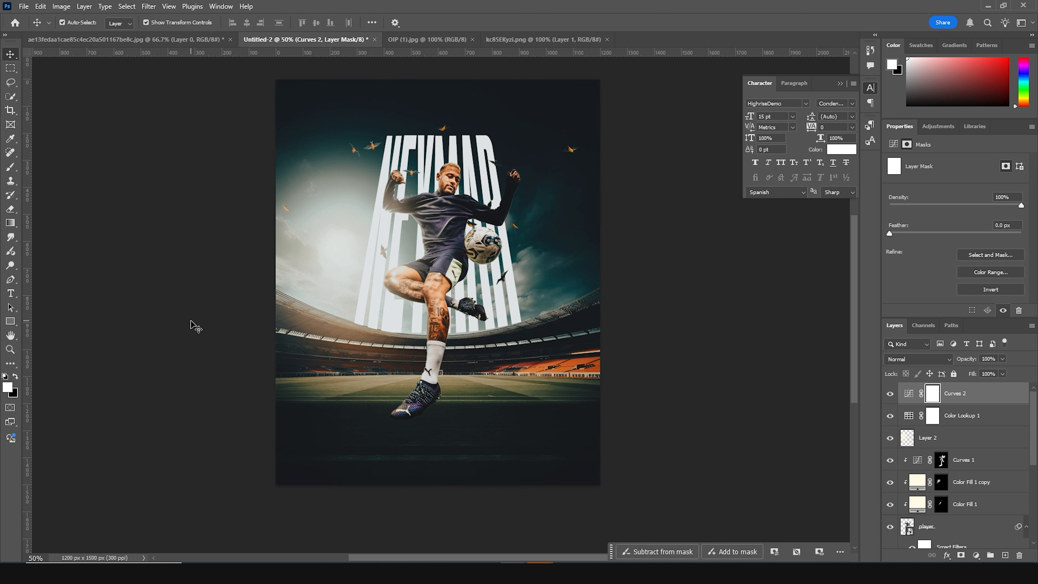
{"action": "key", "text": "b"}
{"action": "key", "text": "bracketright"}
{"action": "key", "text": "bracketright"}
{"action": "key", "text": "bracketright"}
{"action": "key", "text": "bracketright"}
{"action": "key", "text": "bracketright"}
{"action": "key", "text": "bracketright"}
{"action": "key", "text": "bracketright"}
{"action": "key", "text": "bracketright"}
{"action": "key", "text": "bracketright"}
{"action": "key", "text": "bracketright"}
{"action": "key", "text": "bracketright"}
{"action": "key", "text": "bracketright"}
{"action": "key", "text": "bracketright"}
{"action": "key", "text": "bracketright"}
{"action": "key", "text": "bracketright"}
{"action": "left_click", "coordinate": [79, 23]}
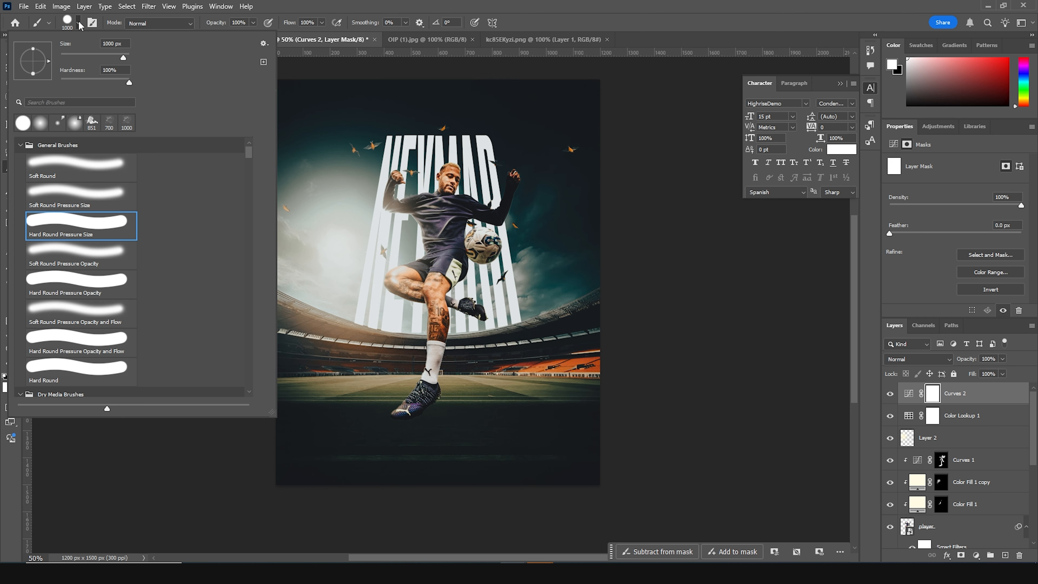
{"action": "double_click", "coordinate": [109, 175]}
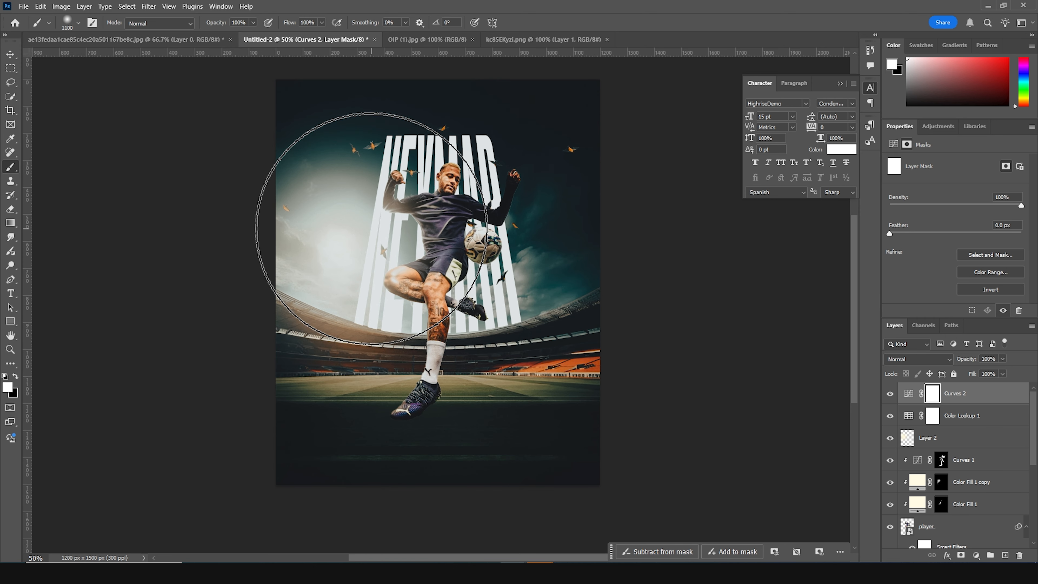
{"action": "left_click", "coordinate": [15, 376]}
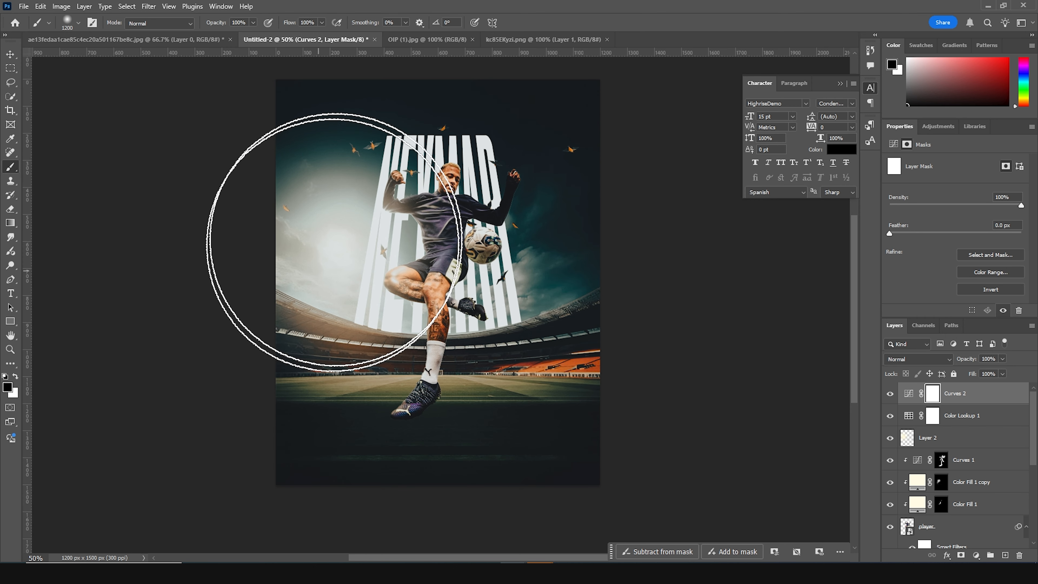
{"action": "left_click", "coordinate": [355, 197]}
{"action": "mouse_move", "coordinate": [303, 280]}
{"action": "left_mouse_down"}
{"action": "mouse_move", "coordinate": [435, 165]}
{"action": "mouse_move", "coordinate": [377, 201]}
{"action": "mouse_move", "coordinate": [362, 269]}
{"action": "mouse_move", "coordinate": [421, 211]}
{"action": "mouse_move", "coordinate": [302, 260]}
{"action": "left_mouse_up"}
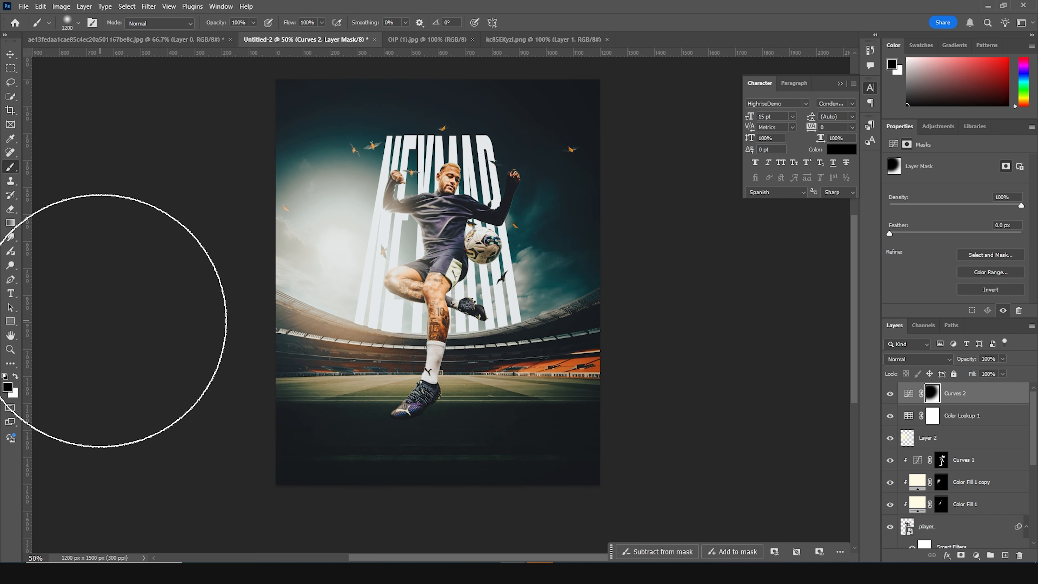
- Add a Color Balance adjustment layer above Curves 2 and adjust its sliders to warm the poster's tones
{"action": "left_click", "coordinate": [908, 394]}
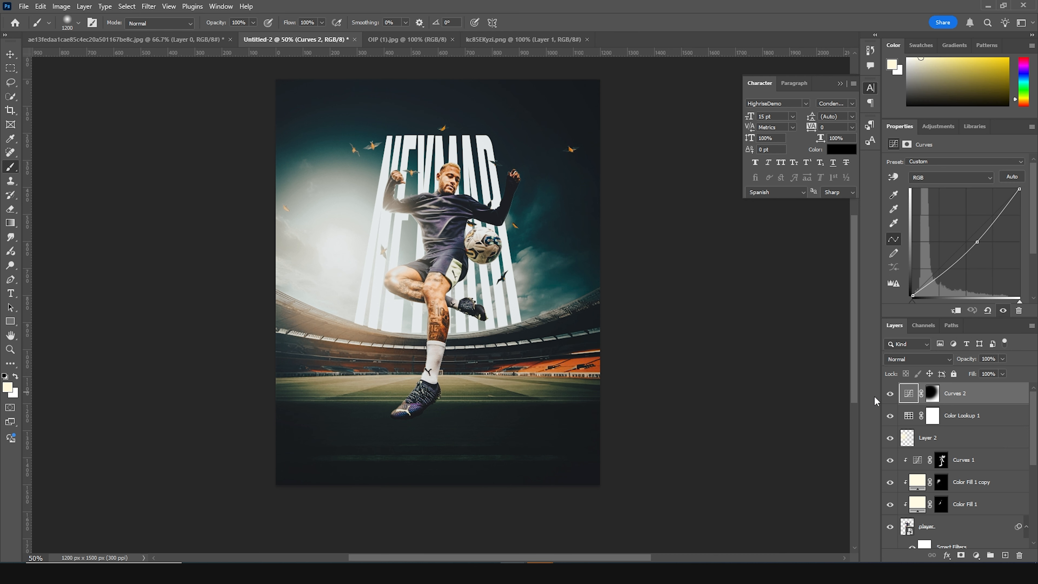
{"action": "left_click", "coordinate": [976, 555]}
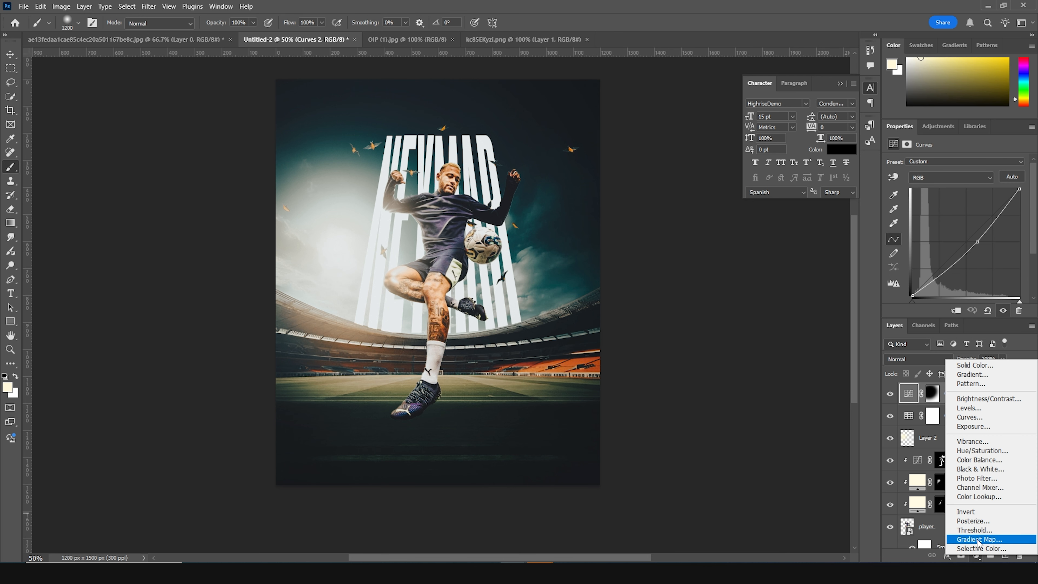
{"action": "left_click", "coordinate": [976, 460]}
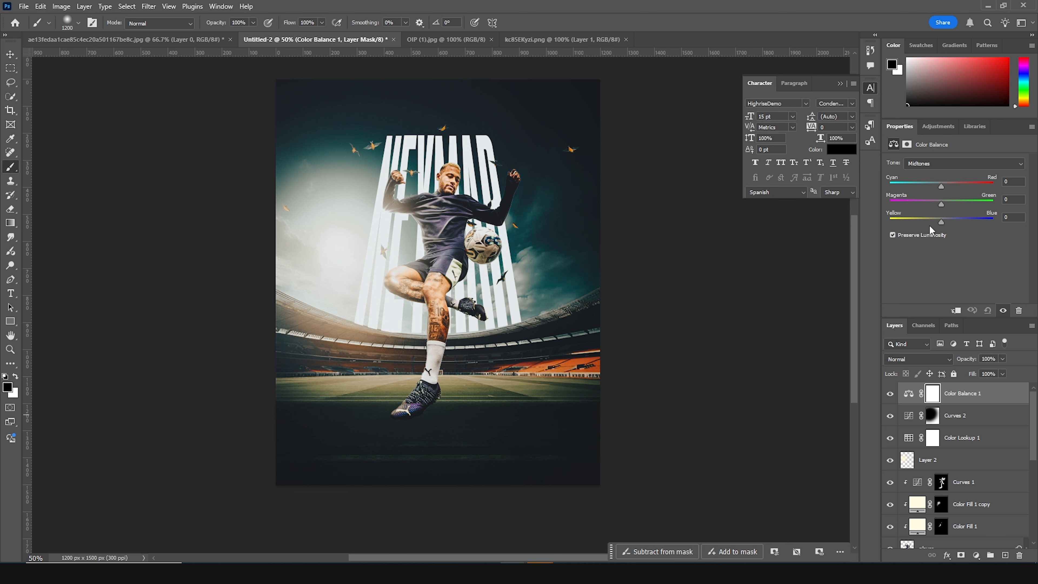
{"action": "left_click_drag", "start_coordinate": [933, 223], "coordinate": [933, 210]}
{"action": "left_click_drag", "start_coordinate": [937, 185], "coordinate": [939, 185]}
{"action": "left_click", "coordinate": [908, 394]}
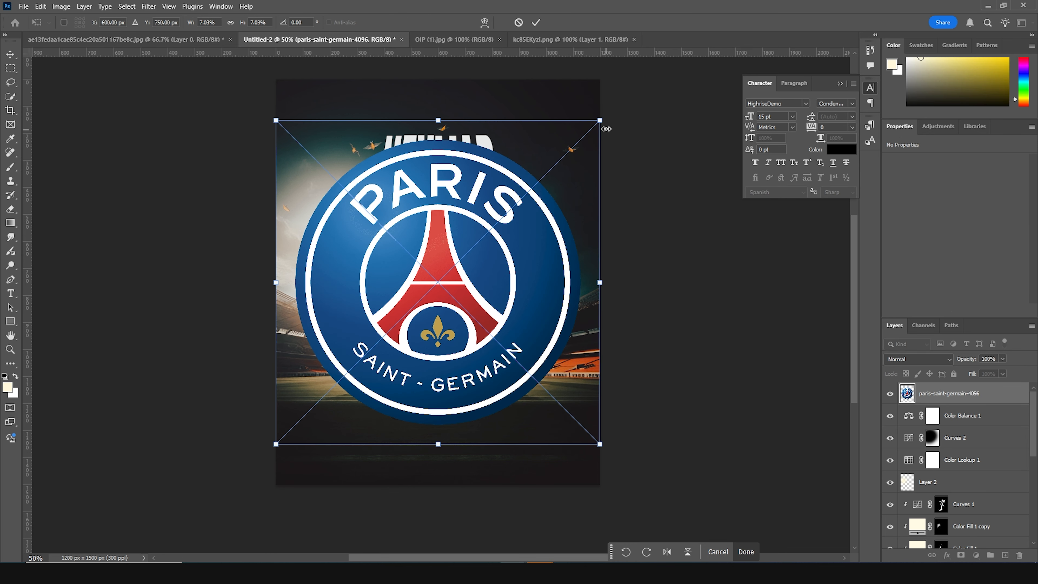
- Scale the Paris Saint-Germain badge to about 158 px over the ball and place its layer directly below Layer 2
{"action": "left_click_drag", "start_coordinate": [600, 120], "coordinate": [476, 244]}
{"action": "left_click_drag", "start_coordinate": [449, 282], "coordinate": [496, 244]}
{"action": "left_click_drag", "start_coordinate": [522, 282], "coordinate": [510, 270]}
{"action": "key", "text": "Return"}
{"action": "mouse_move", "coordinate": [909, 400]}
{"action": "left_mouse_down"}
{"action": "mouse_move", "coordinate": [937, 566]}
{"action": "mouse_move", "coordinate": [938, 348]}
{"action": "mouse_move", "coordinate": [939, 440]}
{"action": "left_mouse_up"}
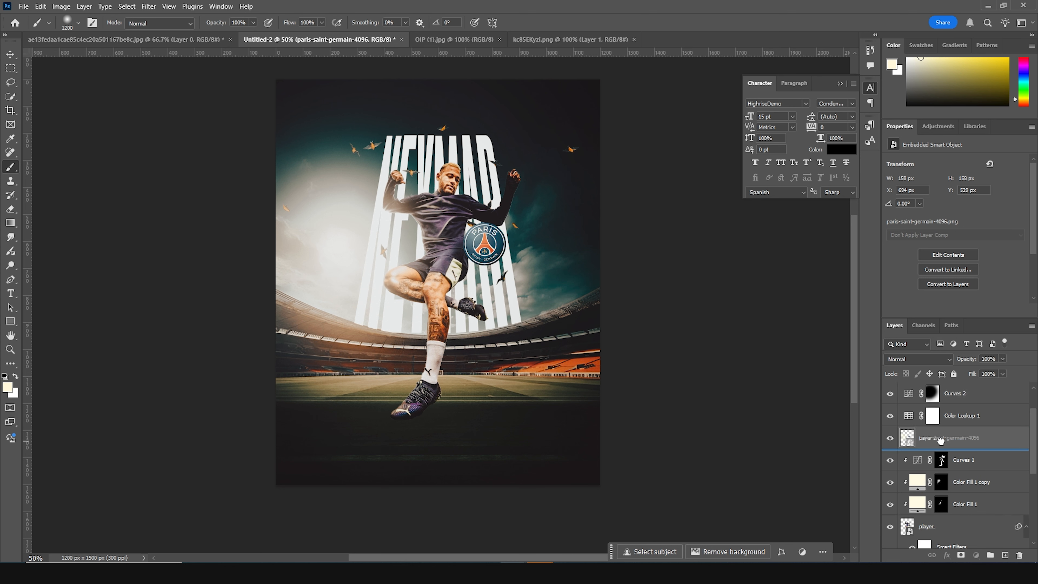
{"action": "left_click_drag", "start_coordinate": [940, 440], "coordinate": [936, 445]}
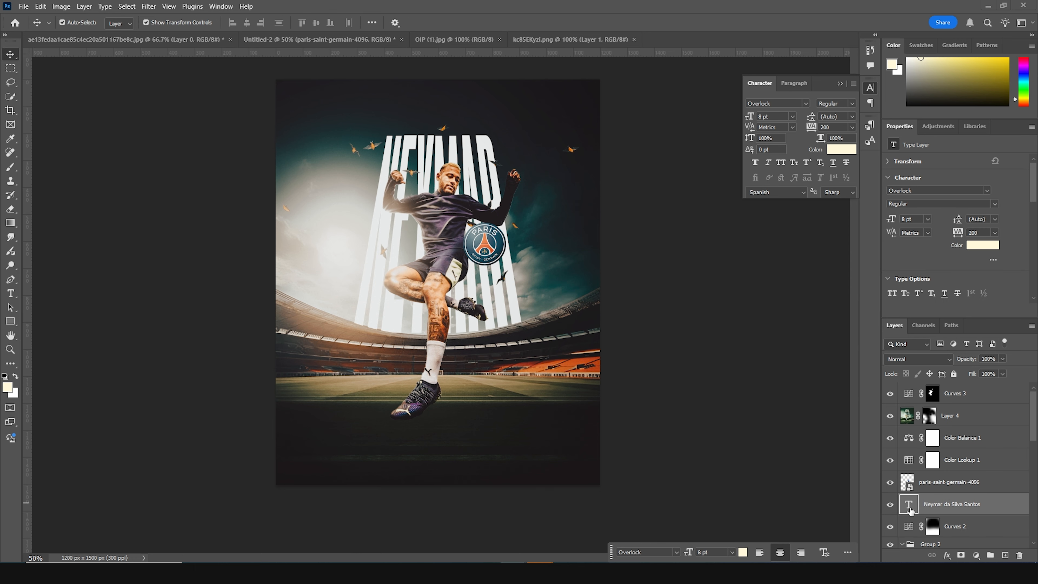
- Bring the "Neymar da Silva Santos" text layer onto the poster, move it to the top of the stack and centre it below the boot
{"action": "left_click_drag", "start_coordinate": [544, 380], "coordinate": [419, 440]}
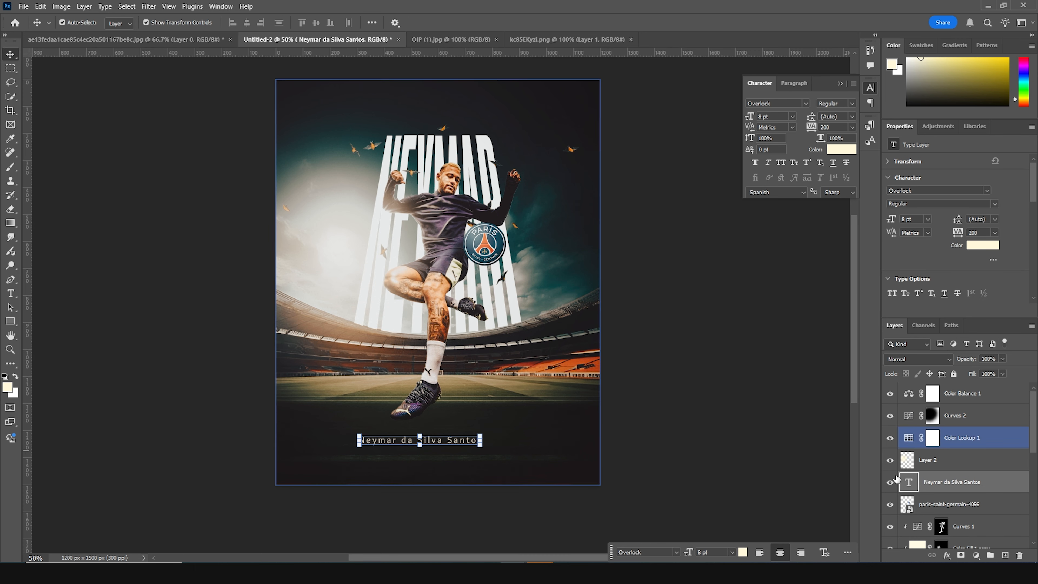
{"action": "key", "text": "ctrl+shift+bracketright"}
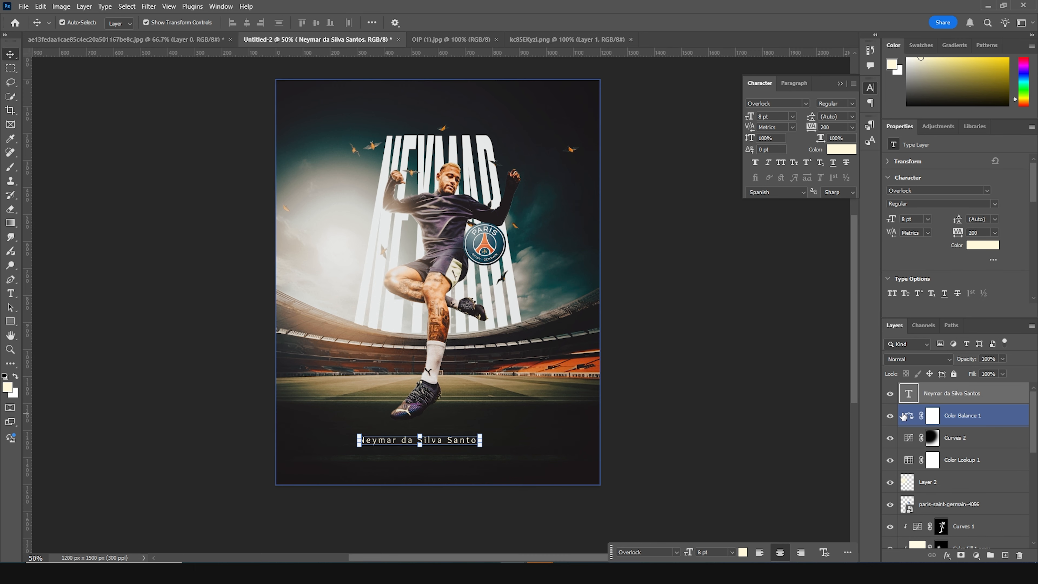
{"action": "left_click_drag", "start_coordinate": [444, 444], "coordinate": [459, 443]}
{"action": "left_click", "coordinate": [974, 460]}
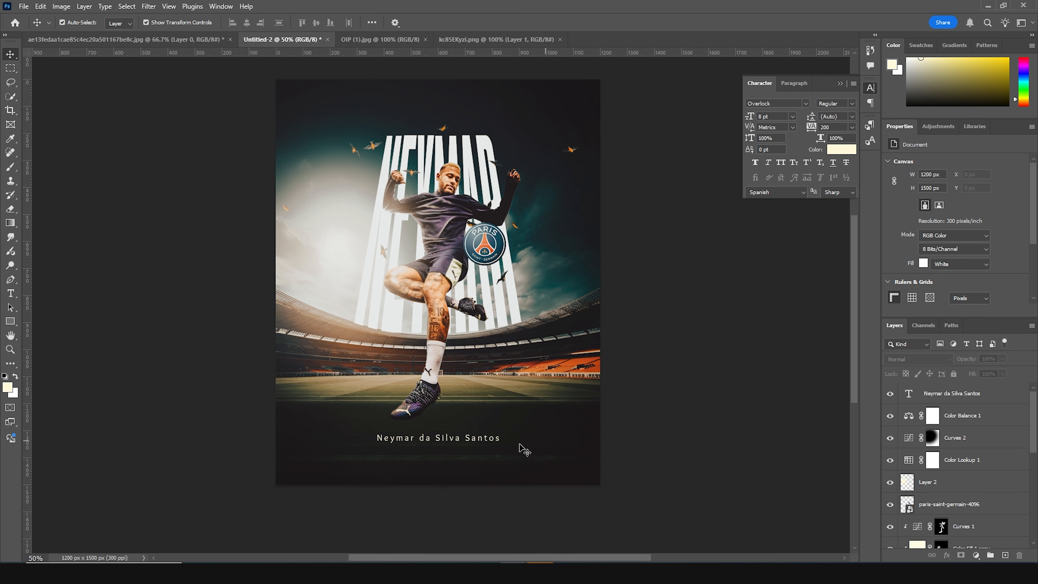
- Nudge the "Neymar da Silva Santos" text slightly lower beneath the player's boot
{"action": "left_click", "coordinate": [474, 440]}
{"action": "left_click", "coordinate": [474, 440]}
{"action": "key", "text": "Down"}
{"action": "key", "text": "Down"}
{"action": "key", "text": "Down"}
{"action": "key", "text": "Down"}
{"action": "key", "text": "Down"}
{"action": "key", "text": "Down"}
{"action": "key", "text": "Down"}
{"action": "key", "text": "Down"}
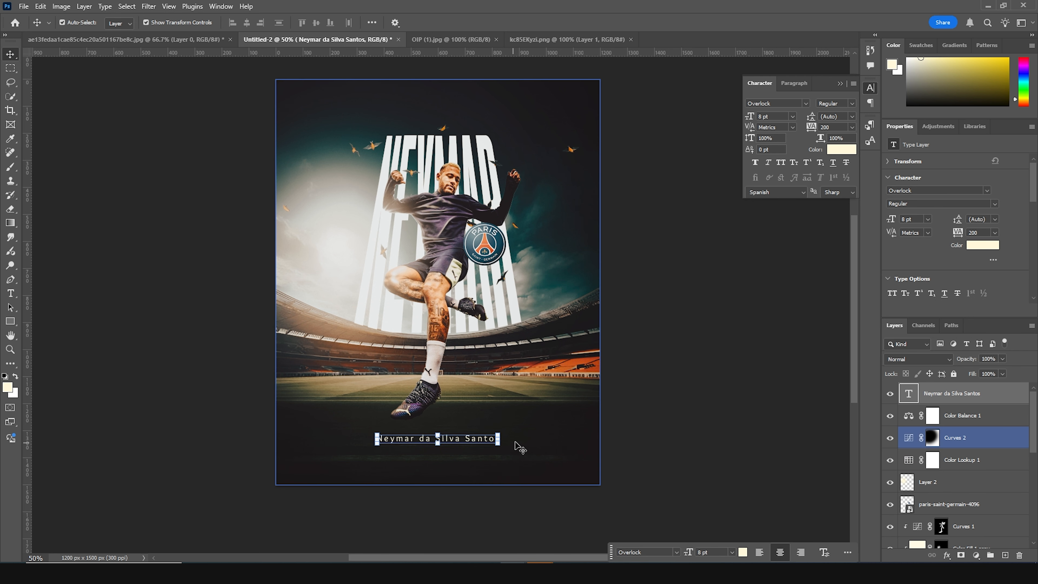
{"action": "key", "text": "Down"}
{"action": "key", "text": "Down"}
{"action": "key", "text": "Down"}
{"action": "key", "text": "Down"}
{"action": "key", "text": "Down"}
{"action": "key", "text": "Down"}
{"action": "key", "text": "Down"}
{"action": "key", "text": "Down"}
{"action": "key", "text": "Down"}
{"action": "key", "text": "Down"}
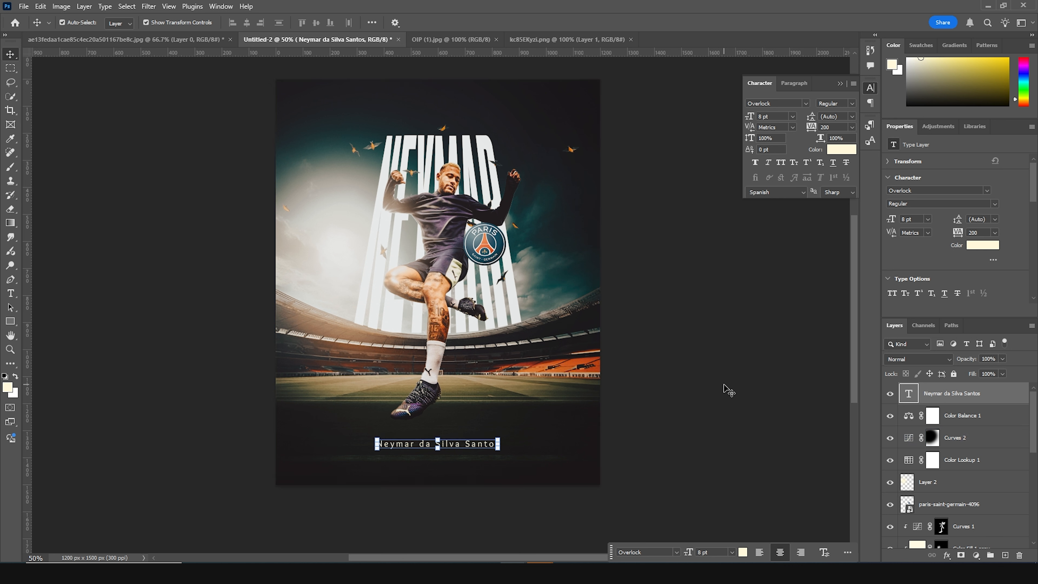
{"action": "key", "text": "Up"}
{"action": "key", "text": "Up"}
{"action": "key", "text": "Up"}
{"action": "key", "text": "Up"}
{"action": "key", "text": "Up"}
{"action": "key", "text": "Up"}
{"action": "key", "text": "Up"}
{"action": "key", "text": "Up"}
{"action": "left_click", "coordinate": [723, 385]}
- Stamp all visible layers into a new layer above the name text and duplicate that merged layer
{"action": "left_click", "coordinate": [907, 402]}
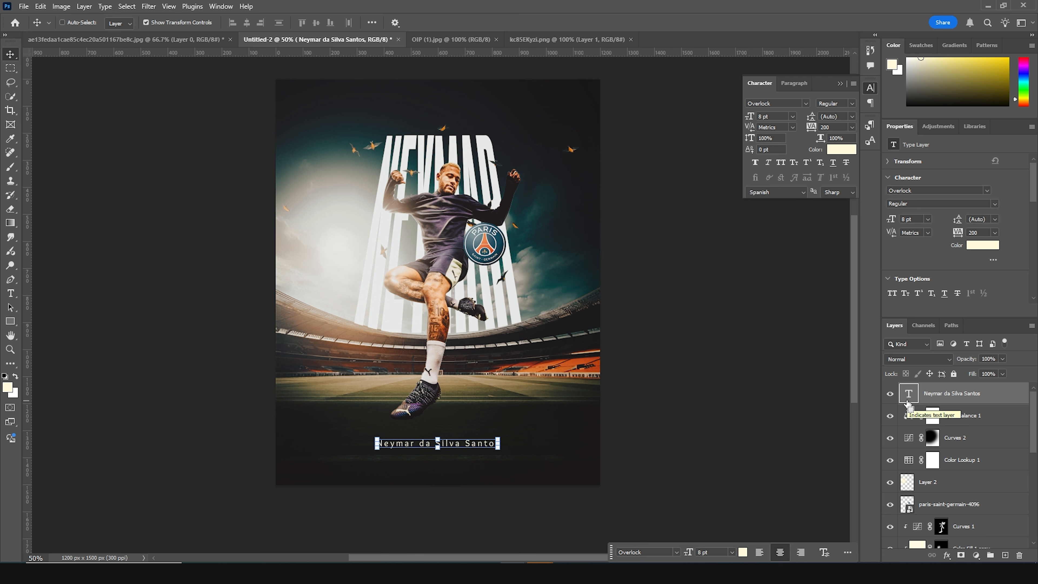
{"action": "key", "text": "ctrl+shift+alt+e"}
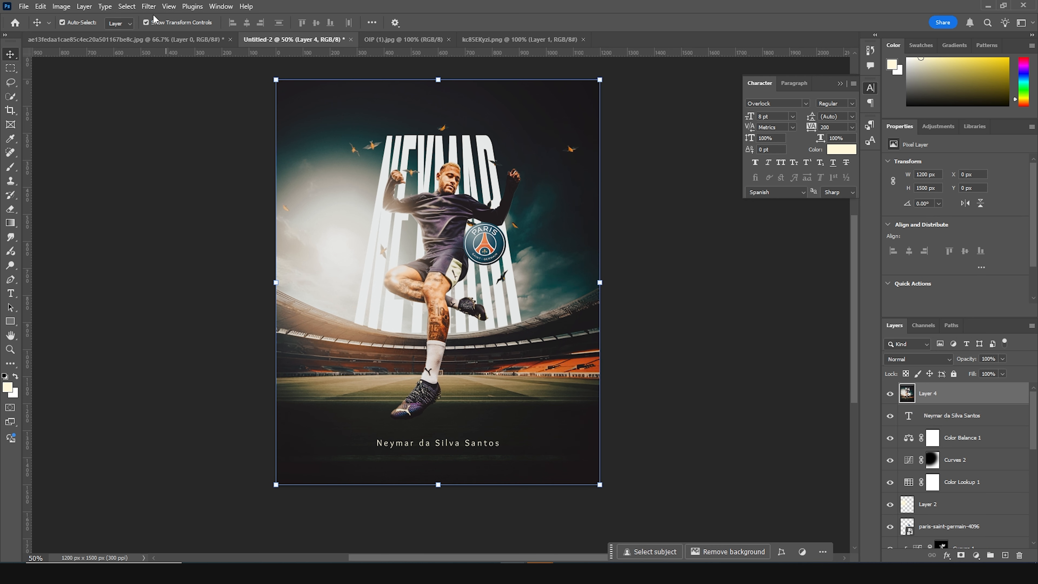
{"action": "key", "text": "ctrl+j"}
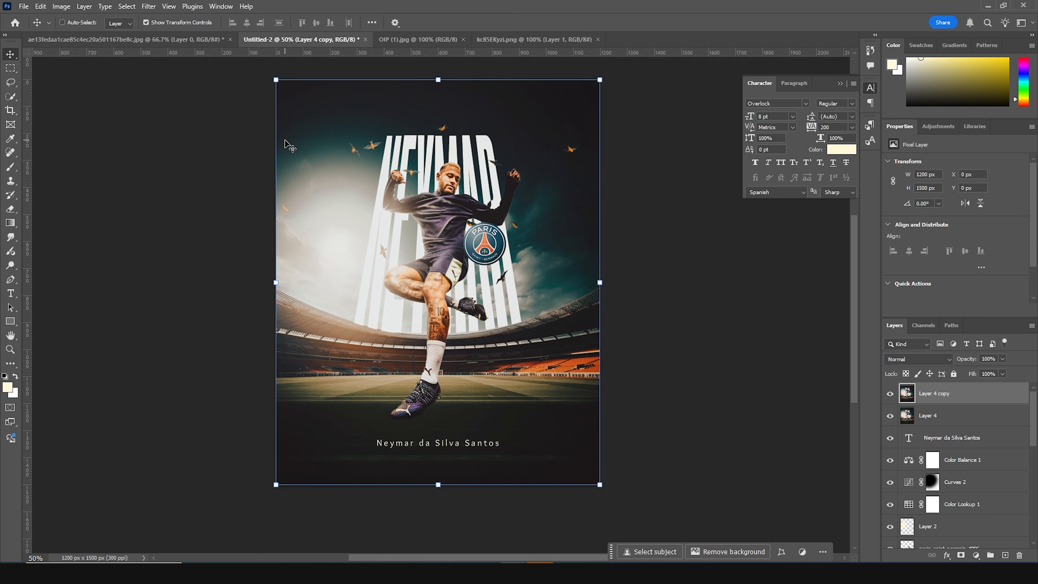
- Apply a Motion Blur to Layer 4 copy with an angle of 9° and a distance of 35 pixels
{"action": "left_click", "coordinate": [170, 7]}
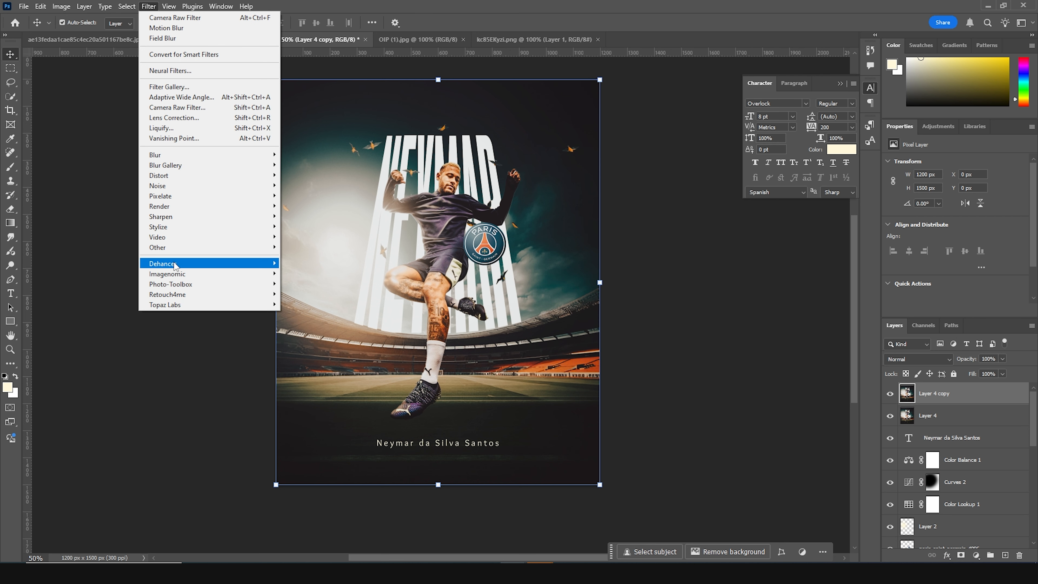
{"action": "mouse_move", "coordinate": [176, 156]}
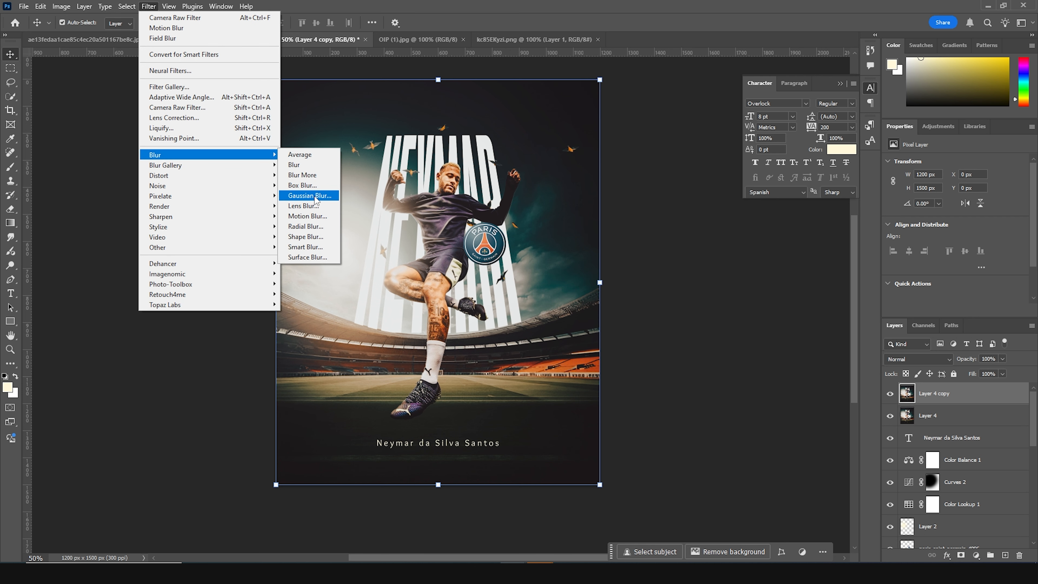
{"action": "left_click", "coordinate": [307, 216]}
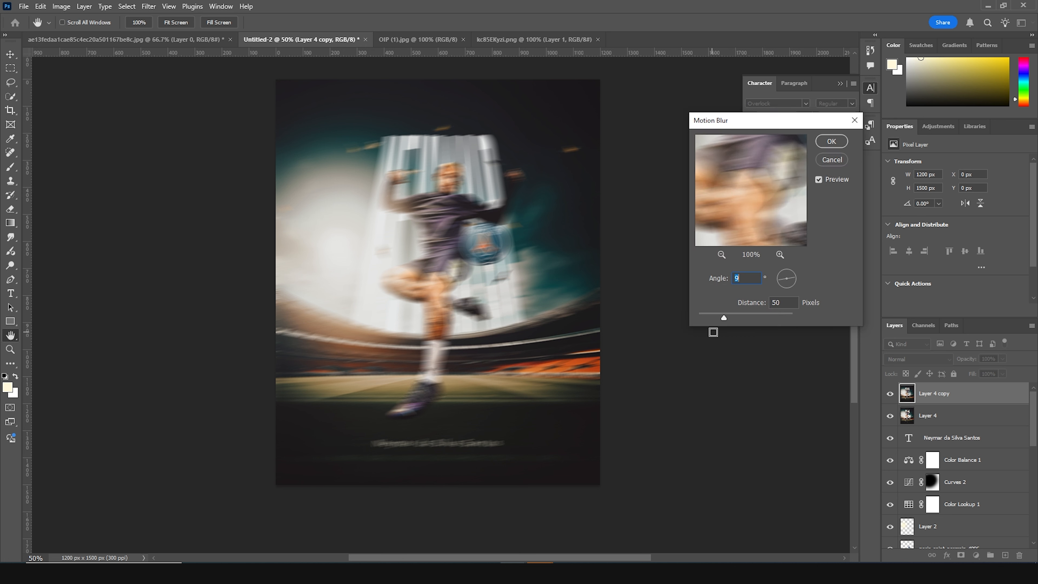
{"action": "key", "text": "Tab"}
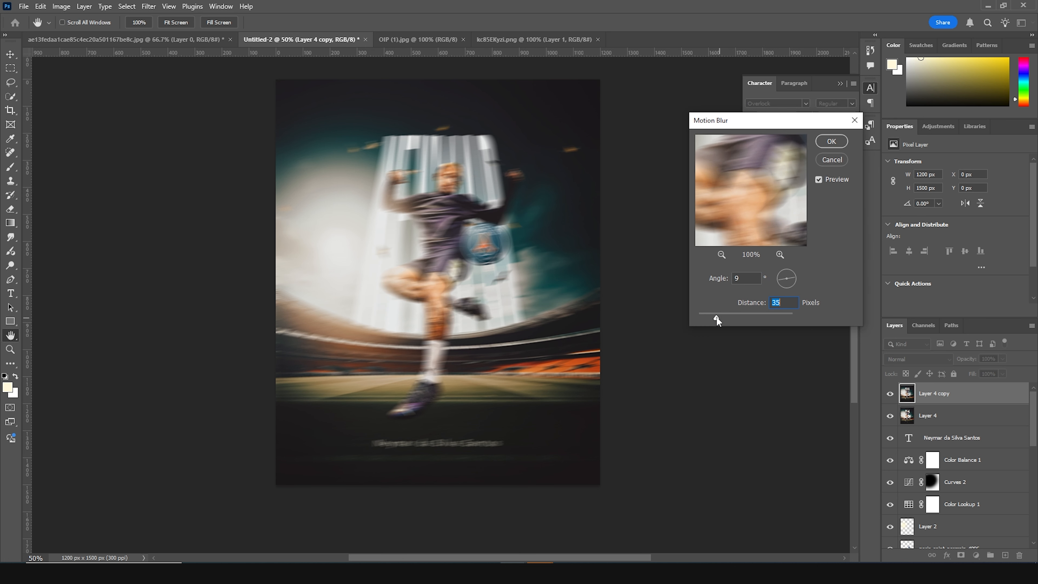
{"action": "left_click", "coordinate": [831, 141]}
- Add a black mask to Layer 4 copy and reveal the motion blur along the poster's right side with a 500 px soft white brush
{"action": "left_click", "coordinate": [960, 555]}
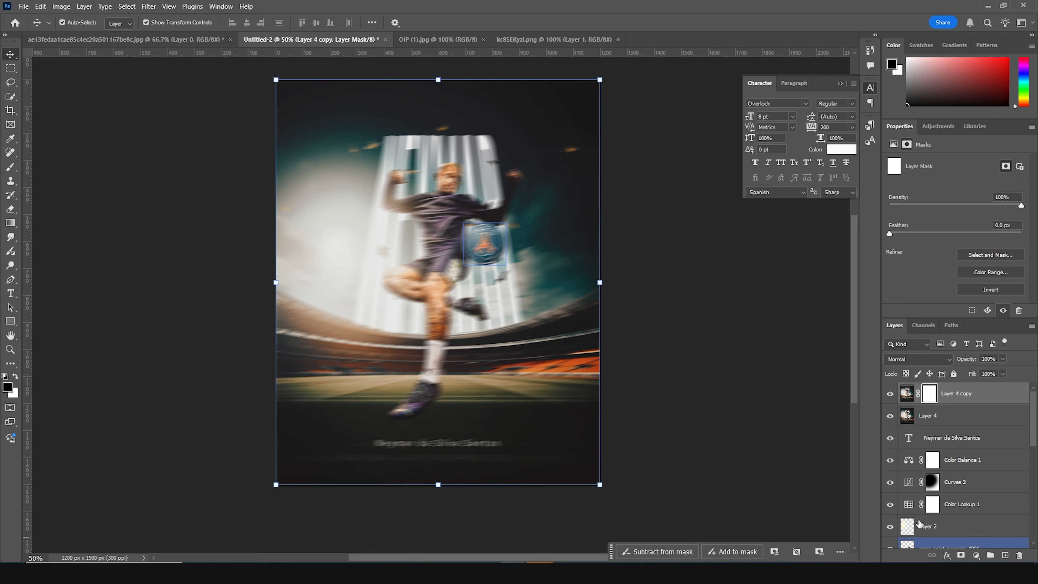
{"action": "key", "text": "ctrl+i"}
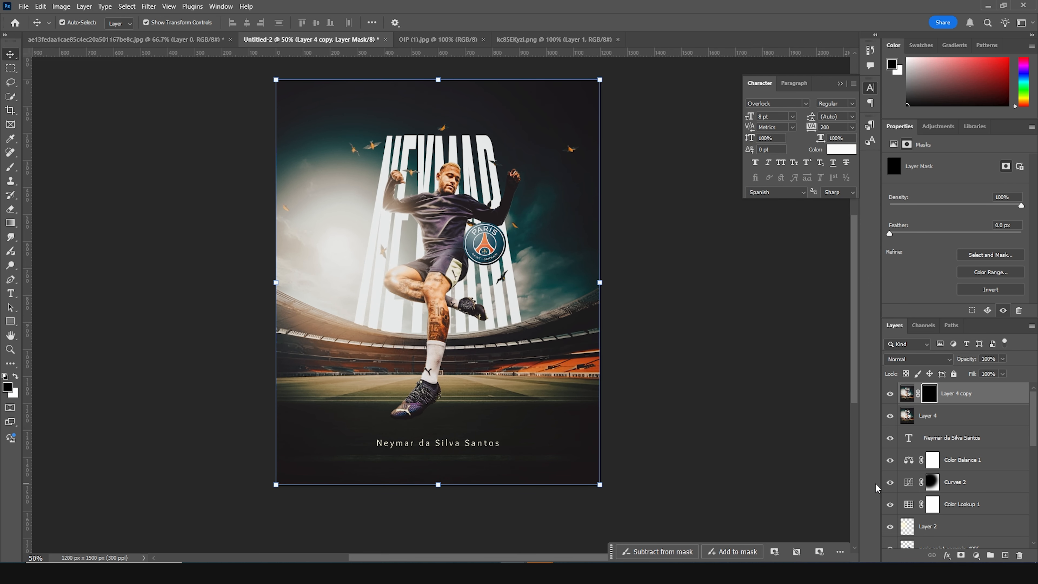
{"action": "key", "text": "b"}
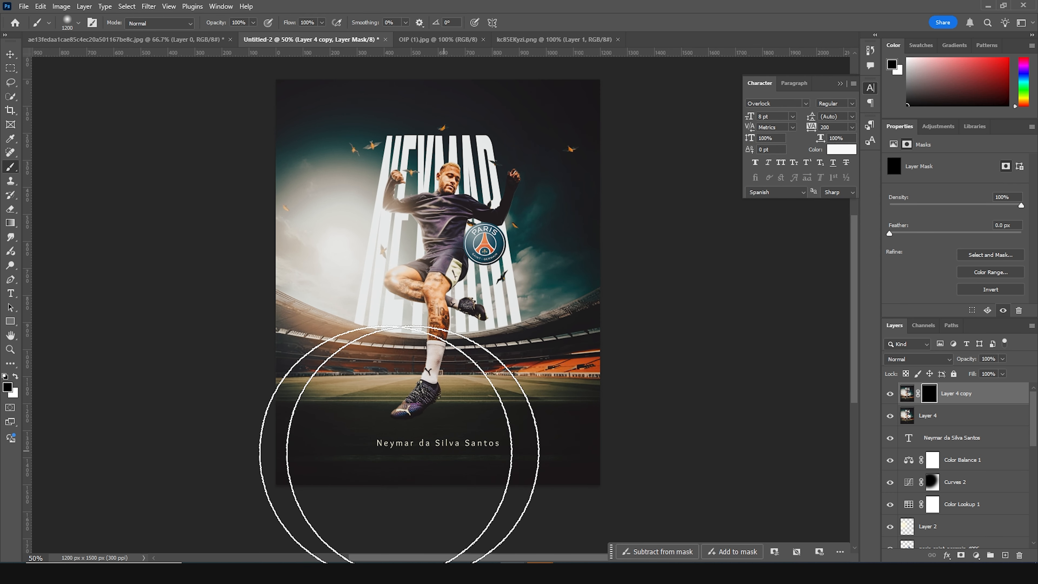
{"action": "left_click", "coordinate": [16, 377]}
{"action": "key", "text": "bracketleft"}
{"action": "key", "text": "bracketleft"}
{"action": "key", "text": "bracketleft"}
{"action": "key", "text": "bracketleft"}
{"action": "key", "text": "bracketleft"}
{"action": "key", "text": "bracketleft"}
{"action": "key", "text": "bracketleft"}
{"action": "mouse_move", "coordinate": [517, 331]}
{"action": "left_mouse_down"}
{"action": "mouse_move", "coordinate": [627, 335]}
{"action": "mouse_move", "coordinate": [603, 281]}
{"action": "mouse_move", "coordinate": [556, 266]}
{"action": "mouse_move", "coordinate": [641, 331]}
{"action": "mouse_move", "coordinate": [637, 346]}
{"action": "mouse_move", "coordinate": [541, 429]}
{"action": "mouse_move", "coordinate": [694, 434]}
{"action": "mouse_move", "coordinate": [570, 427]}
{"action": "mouse_move", "coordinate": [578, 361]}
{"action": "mouse_move", "coordinate": [543, 327]}
{"action": "left_mouse_up"}
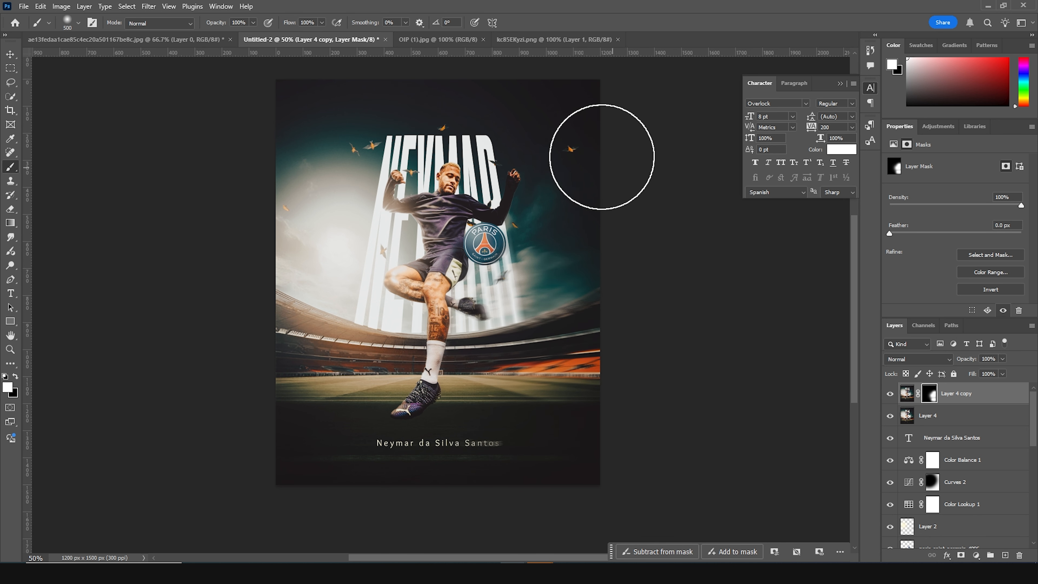
- Reveal the blur around the upper right of the NEYMAR lettering with a larger white brush, and enlarge the brush to 900 px
{"action": "key", "text": "bracketright"}
{"action": "left_click_drag", "start_coordinate": [515, 105], "coordinate": [528, 133]}
{"action": "key", "text": "bracketright"}
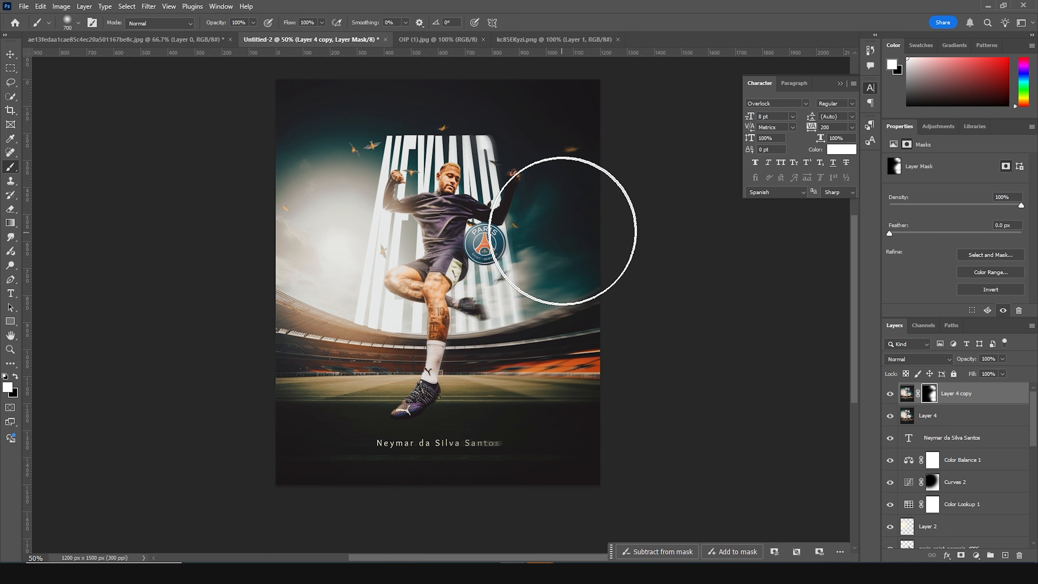
{"action": "key", "text": "bracketright"}
{"action": "key", "text": "bracketright"}
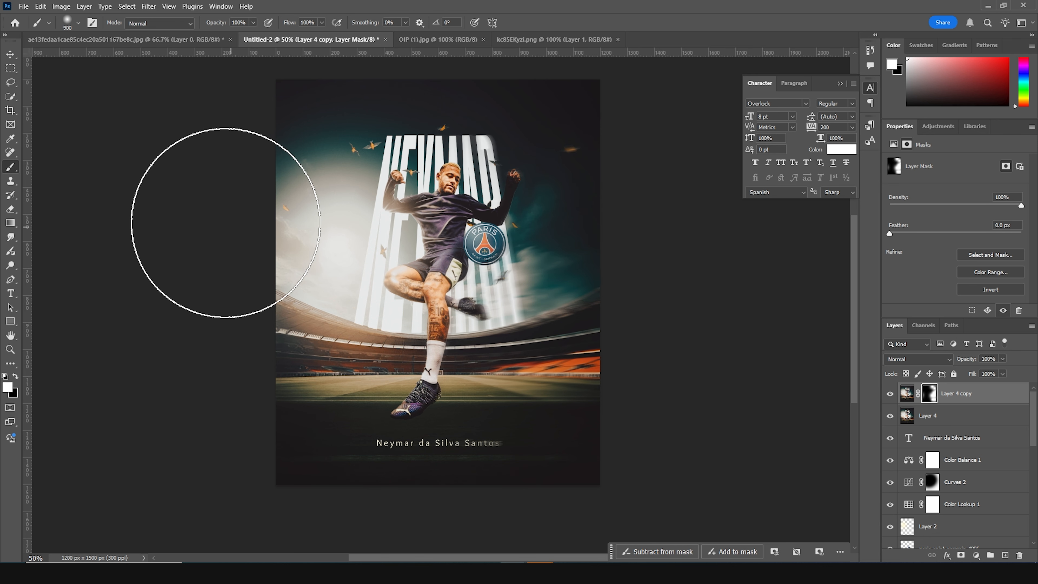